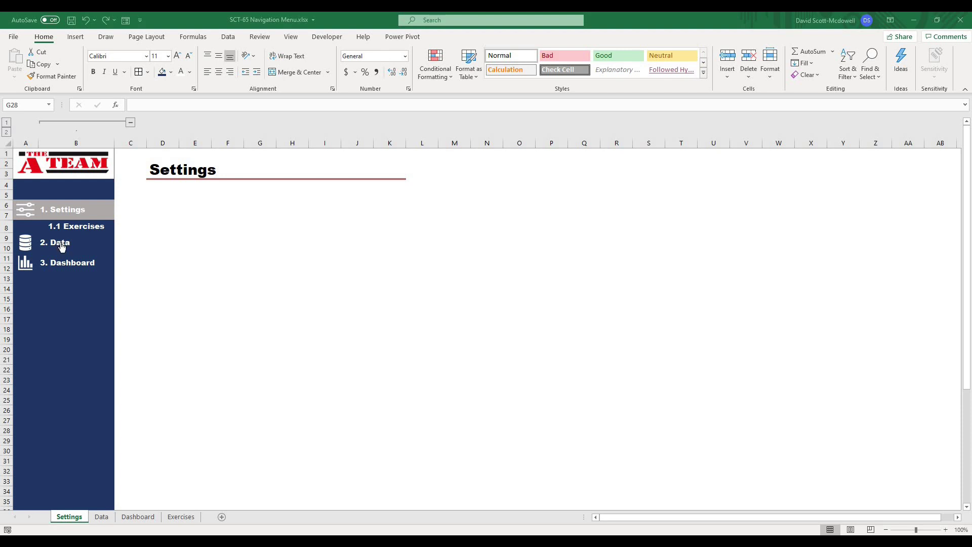
- Try the finished workbook's navigation menu by visiting the Data, Dashboard, Settings and Exercises pages, ending on Settings
{"action": "left_click", "coordinate": [61, 246]}
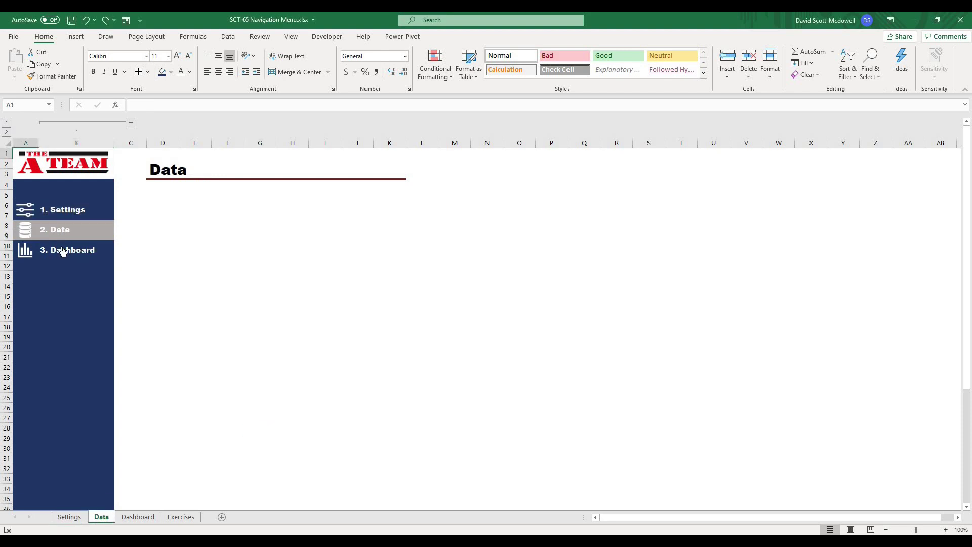
{"action": "left_click", "coordinate": [63, 252]}
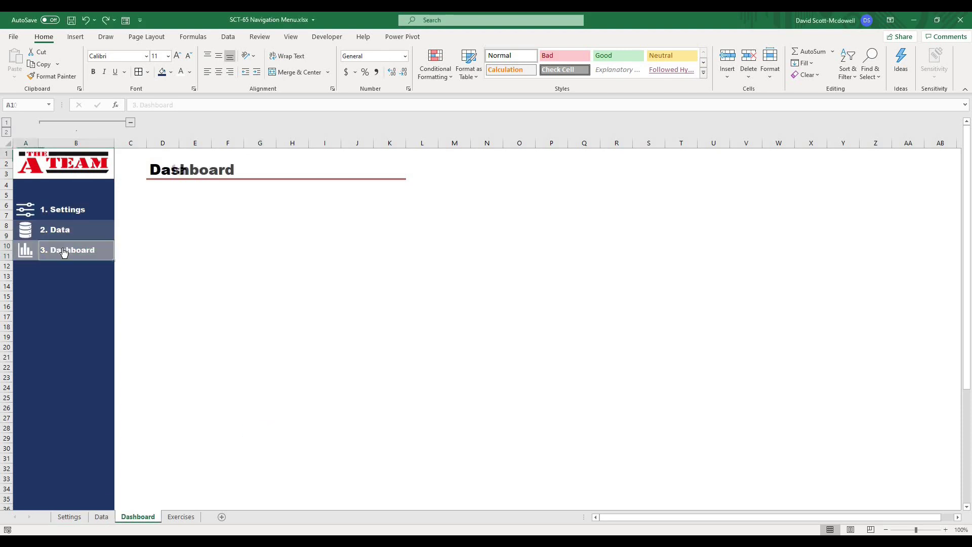
{"action": "left_click", "coordinate": [64, 210]}
{"action": "left_click", "coordinate": [74, 227]}
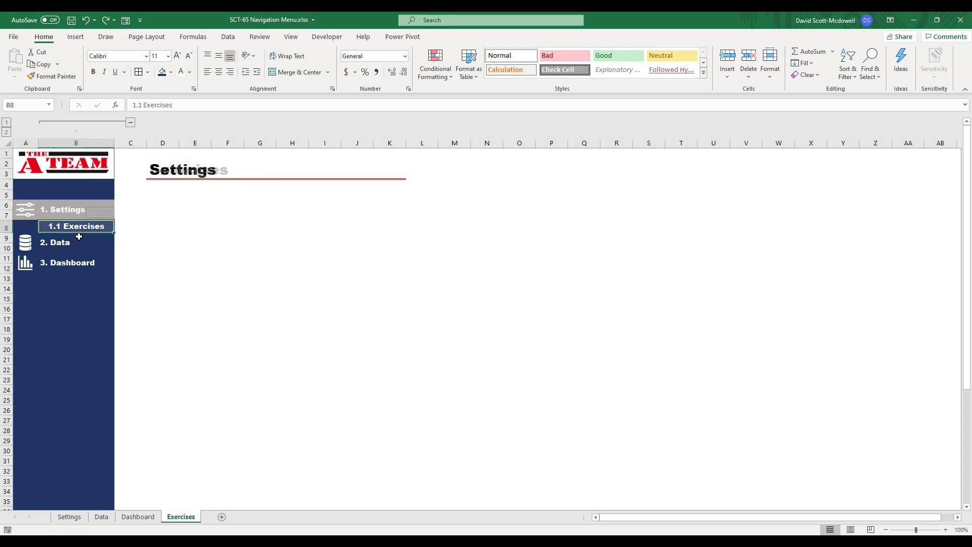
{"action": "left_click", "coordinate": [61, 209]}
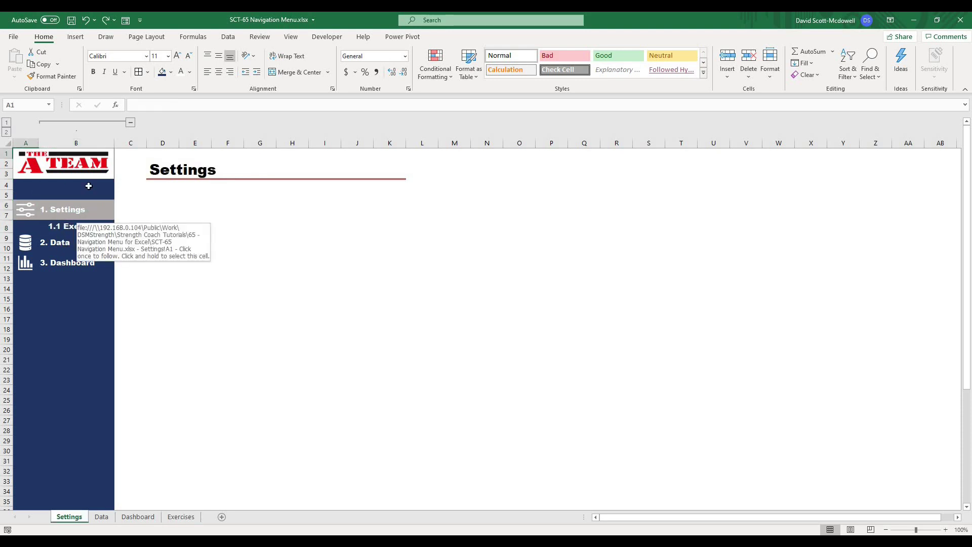
- Try collapsing and expanding the navigation sidebar while following the menu links to Data, Dashboard and Settings
{"action": "left_click", "coordinate": [130, 123]}
{"action": "left_click", "coordinate": [105, 297]}
{"action": "left_click", "coordinate": [24, 248]}
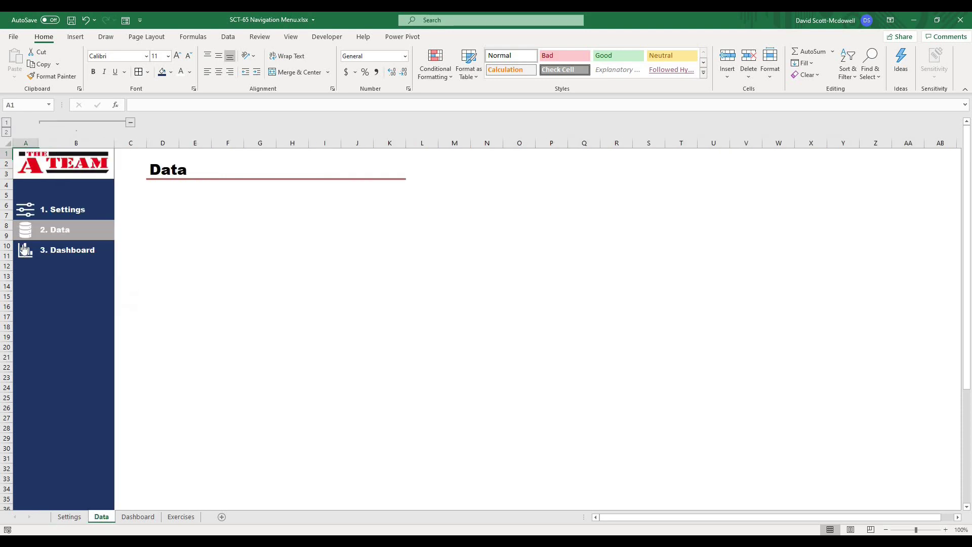
{"action": "left_click", "coordinate": [130, 122]}
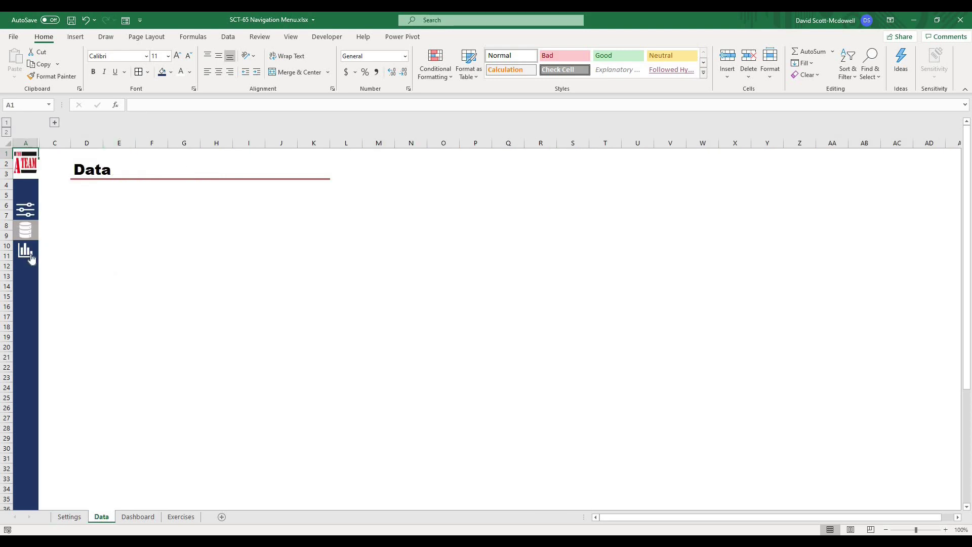
{"action": "left_click", "coordinate": [31, 258]}
{"action": "left_click", "coordinate": [132, 122]}
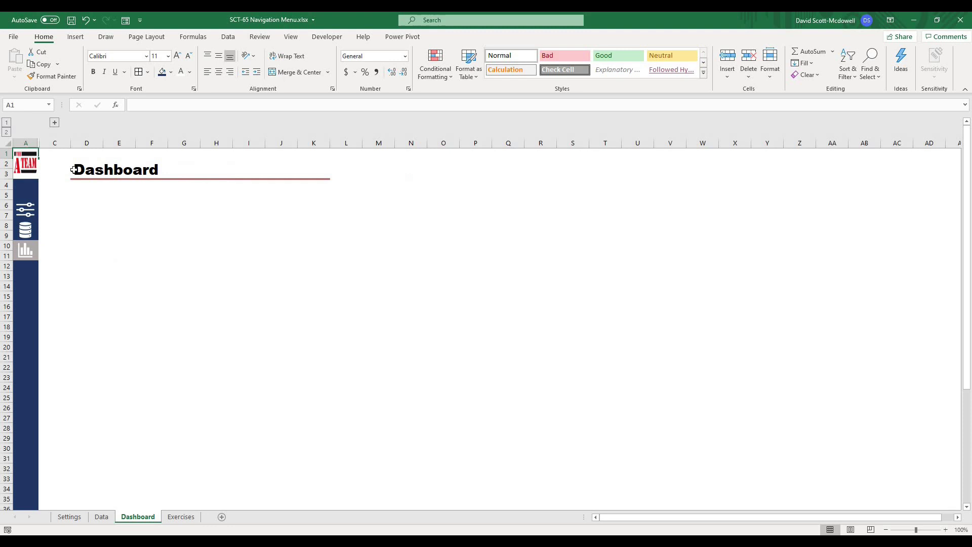
{"action": "left_click", "coordinate": [29, 213]}
{"action": "left_click", "coordinate": [55, 122]}
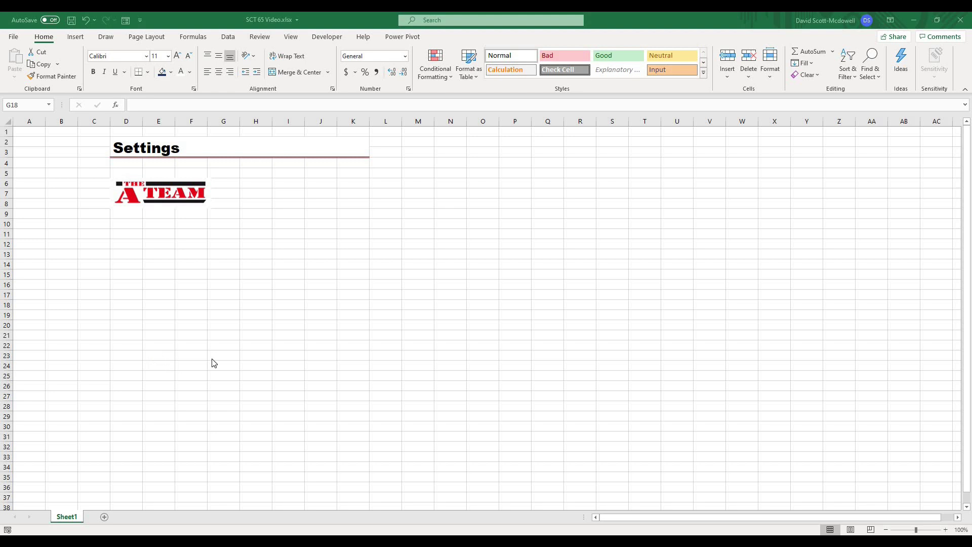
- Move the logo picture up by about one row so it sits closer beneath the Settings title
{"action": "left_click", "coordinate": [272, 144]}
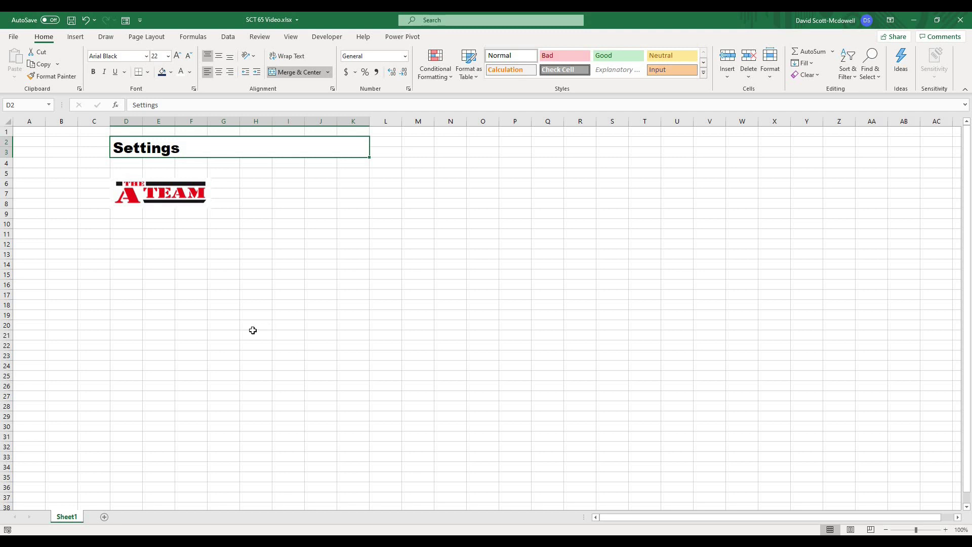
{"action": "left_click", "coordinate": [154, 188]}
{"action": "left_click_drag", "start_coordinate": [136, 188], "coordinate": [134, 192]}
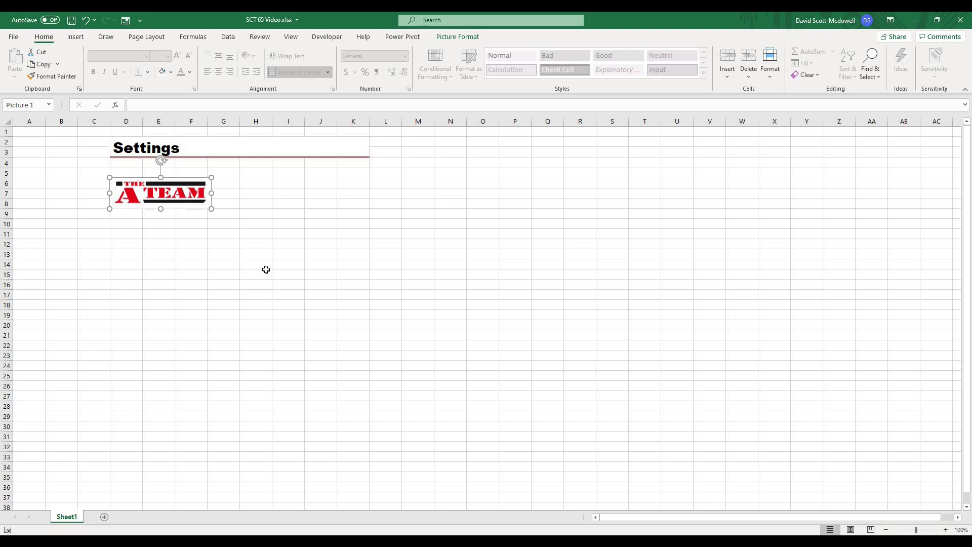
{"action": "left_click", "coordinate": [265, 270]}
{"action": "left_click_drag", "start_coordinate": [165, 190], "coordinate": [164, 184]}
{"action": "left_click", "coordinate": [248, 303]}
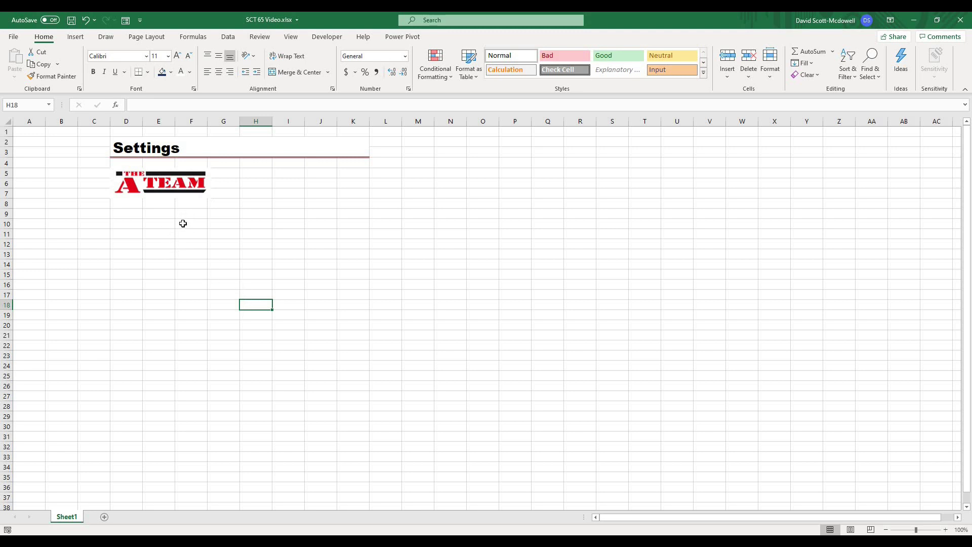
{"action": "key", "text": "Up"}
{"action": "key", "text": "Right"}
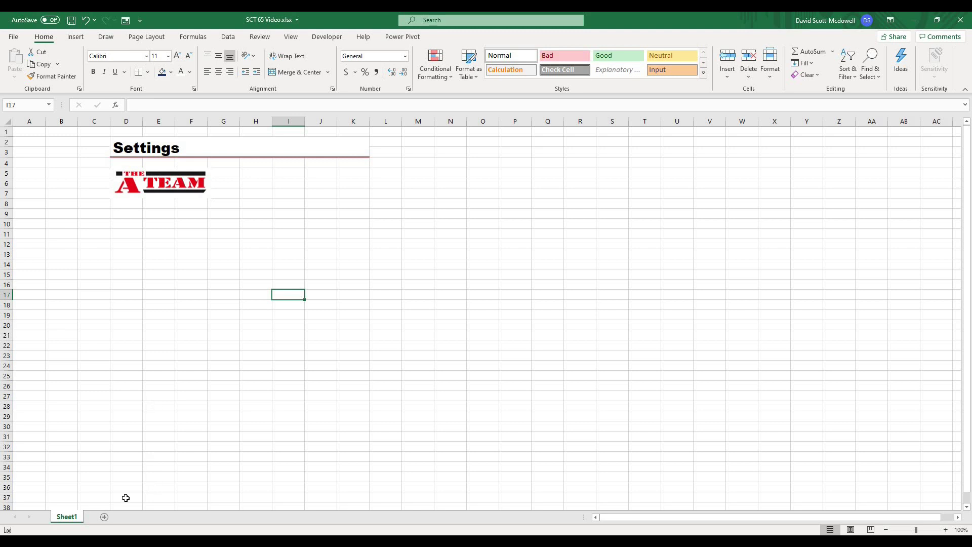
{"action": "left_click", "coordinate": [205, 455]}
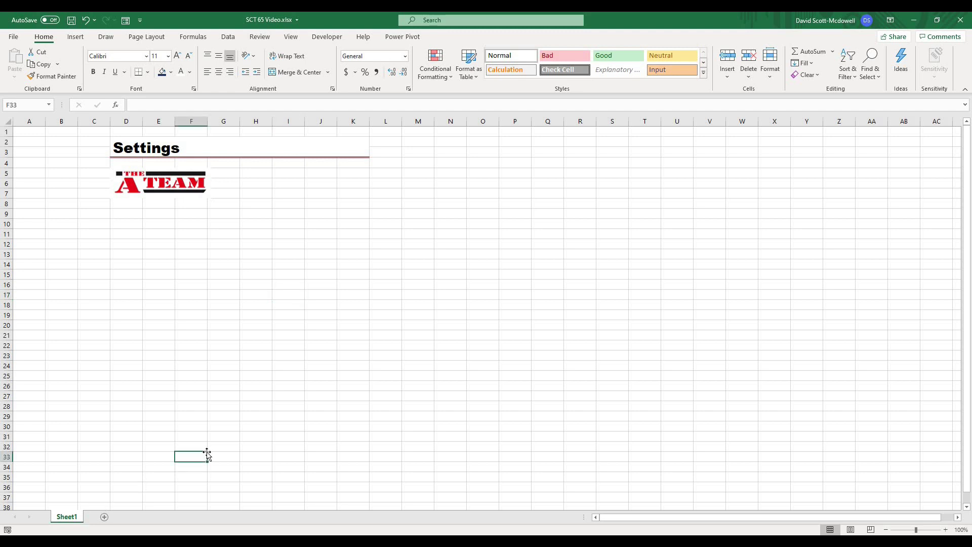
{"action": "left_click", "coordinate": [223, 304]}
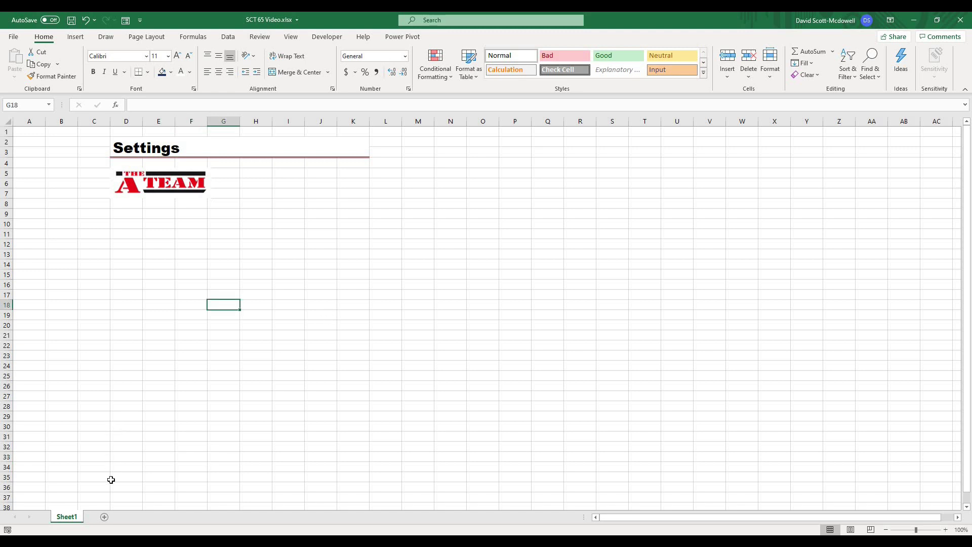
- Rename the Sheet1 worksheet as Settings
{"action": "right_click", "coordinate": [70, 519]}
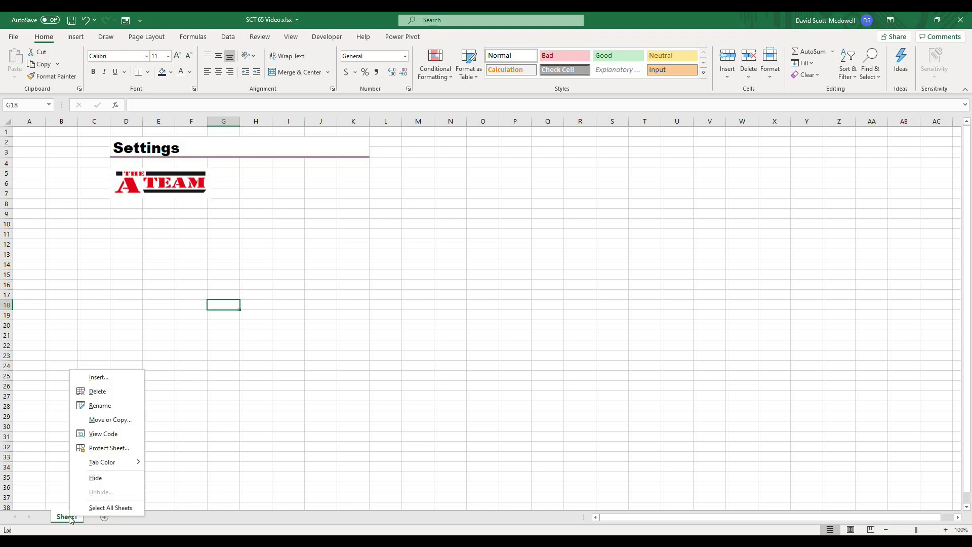
{"action": "left_click", "coordinate": [113, 405]}
{"action": "type", "text": "Settings"}
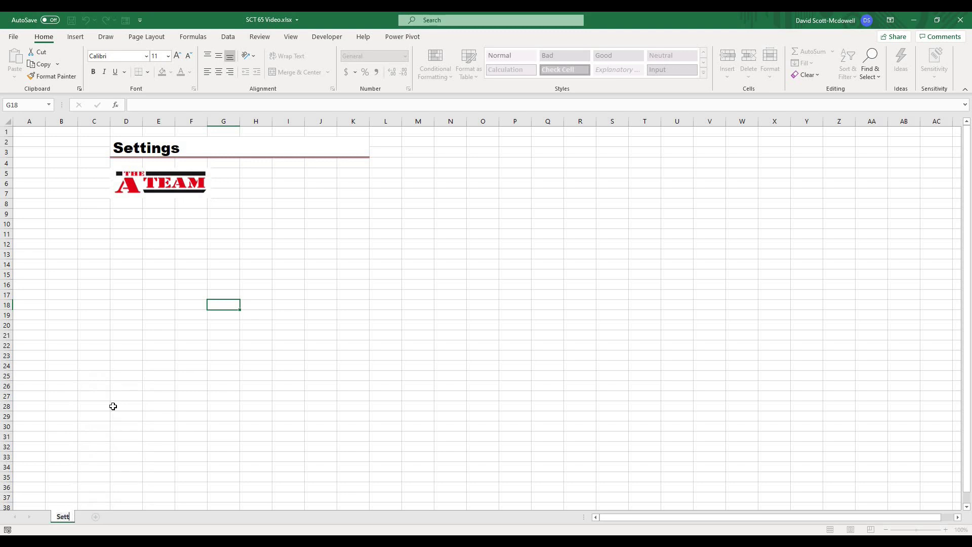
{"action": "key", "text": "Return"}
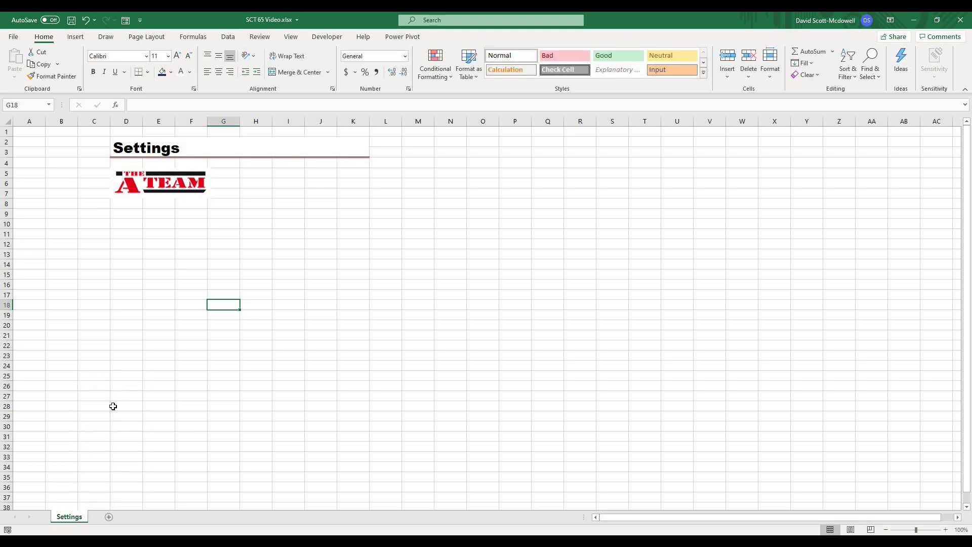
- Create a copy of the Settings sheet at the end of the workbook
{"action": "right_click", "coordinate": [81, 520]}
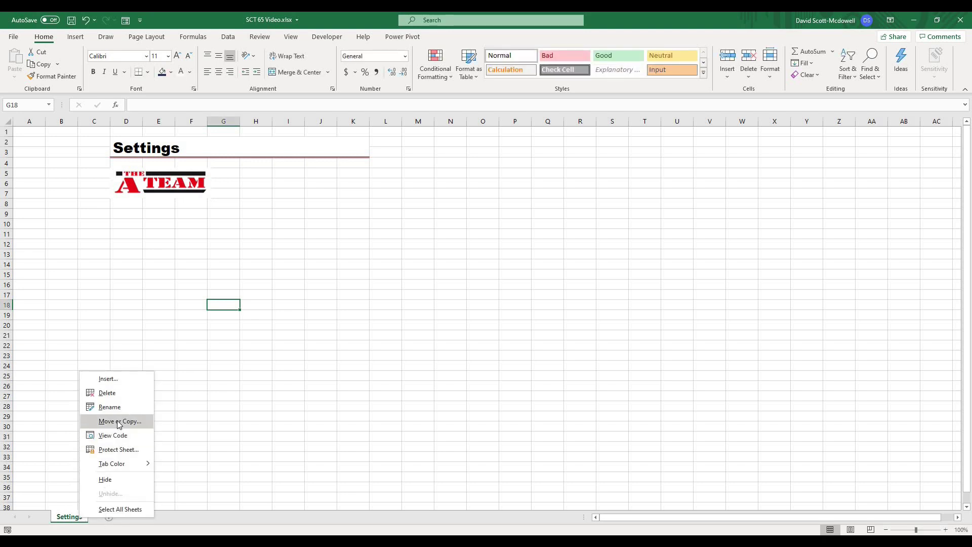
{"action": "left_click", "coordinate": [95, 420]}
{"action": "left_click", "coordinate": [76, 409]}
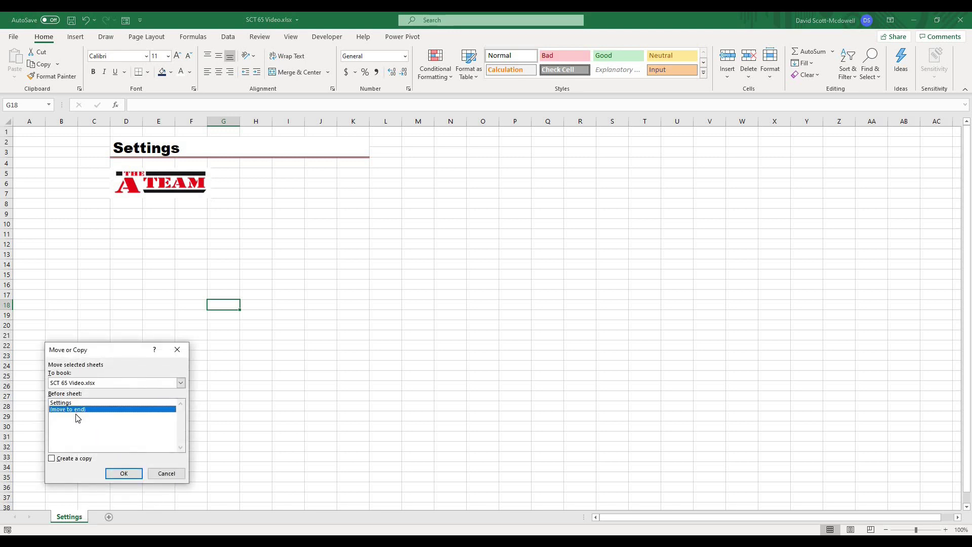
{"action": "left_click", "coordinate": [82, 458]}
{"action": "left_click", "coordinate": [124, 474]}
- Create a copy of the Settings (2) sheet at the end of the workbook
{"action": "right_click", "coordinate": [119, 516]}
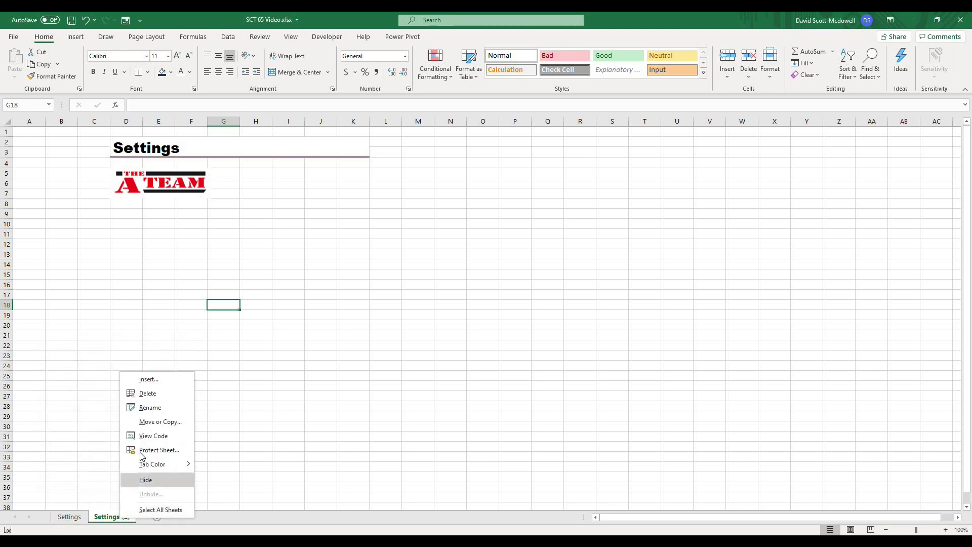
{"action": "left_click", "coordinate": [152, 421]}
{"action": "left_click", "coordinate": [107, 414]}
{"action": "left_click", "coordinate": [106, 458]}
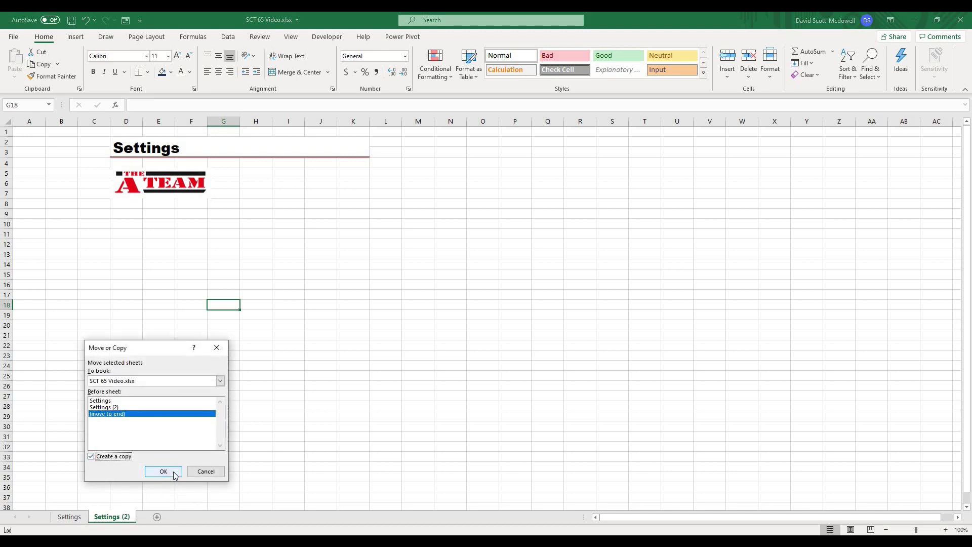
{"action": "left_click", "coordinate": [163, 471]}
- Create a copy of the Settings (3) sheet at the end of the workbook
{"action": "right_click", "coordinate": [166, 516]}
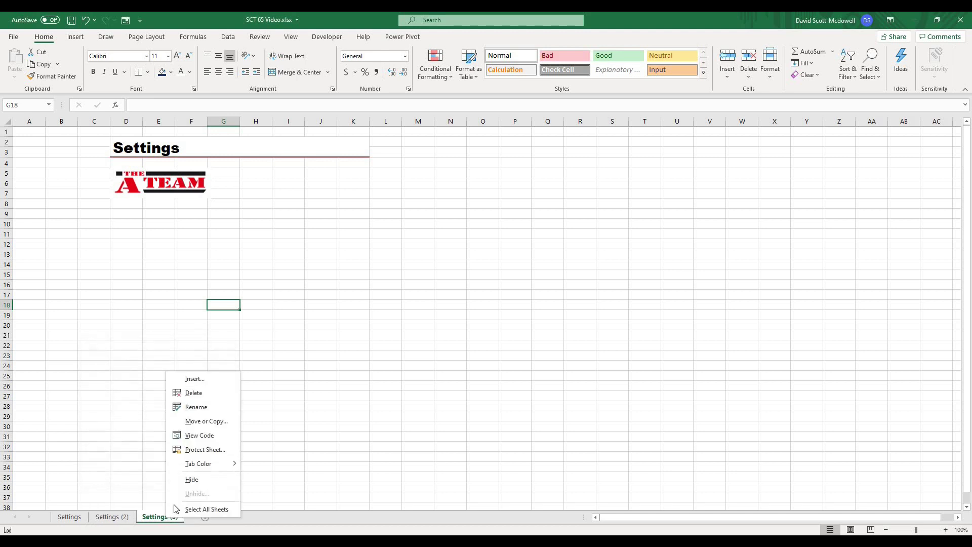
{"action": "left_click", "coordinate": [201, 422]}
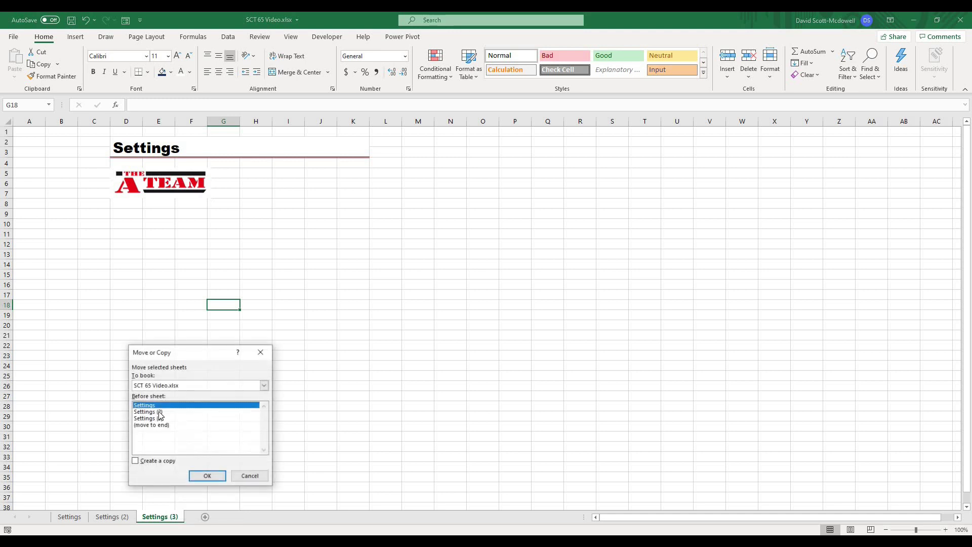
{"action": "left_click", "coordinate": [142, 460]}
{"action": "left_click", "coordinate": [151, 425]}
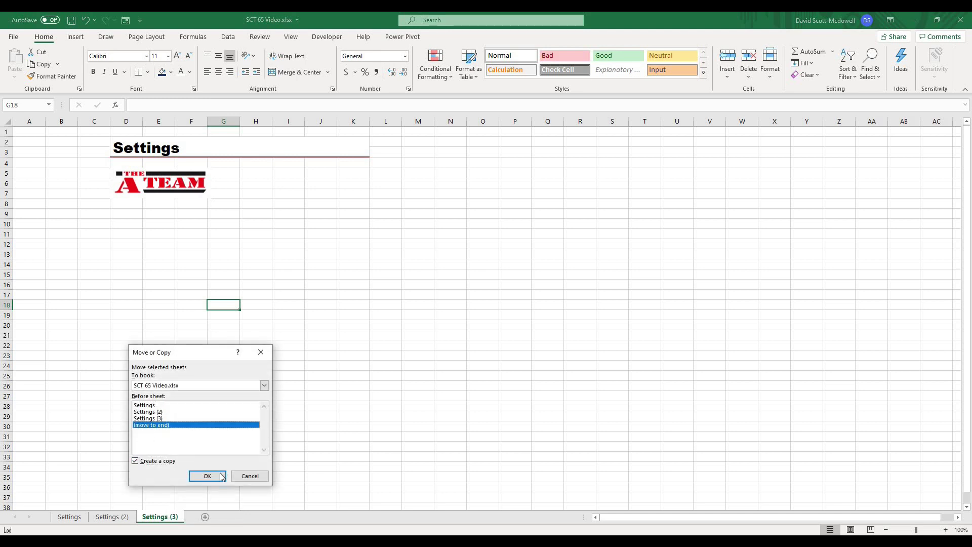
{"action": "left_click", "coordinate": [207, 476]}
{"action": "left_click", "coordinate": [258, 467]}
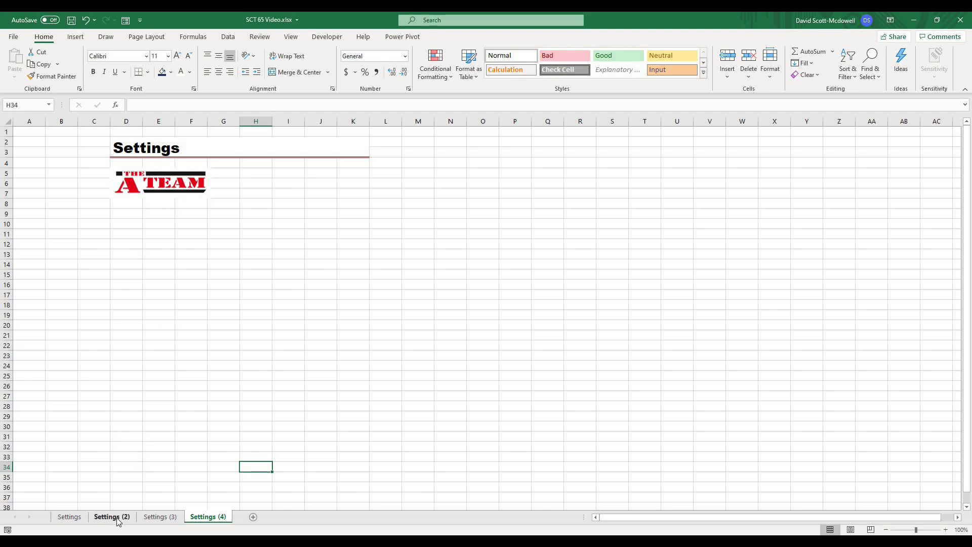
- Rename the Settings (2) sheet as Exercises
{"action": "left_click", "coordinate": [112, 516]}
{"action": "left_click", "coordinate": [69, 517]}
{"action": "right_click", "coordinate": [111, 523]}
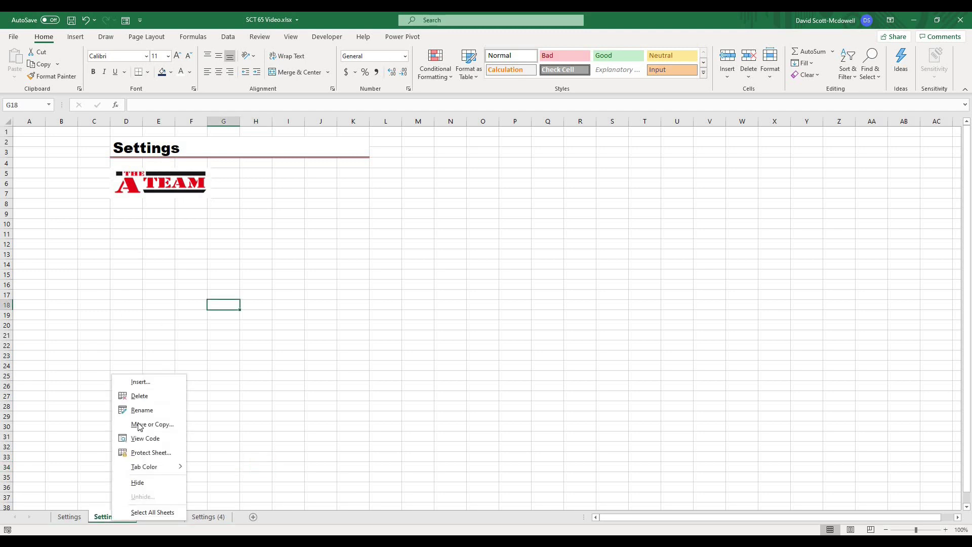
{"action": "left_click", "coordinate": [139, 414]}
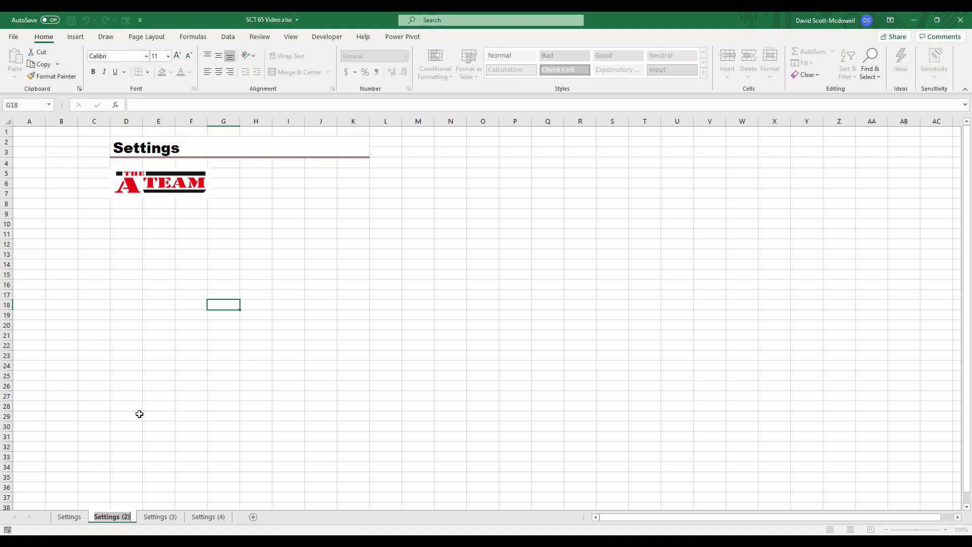
{"action": "type", "text": "Exercises"}
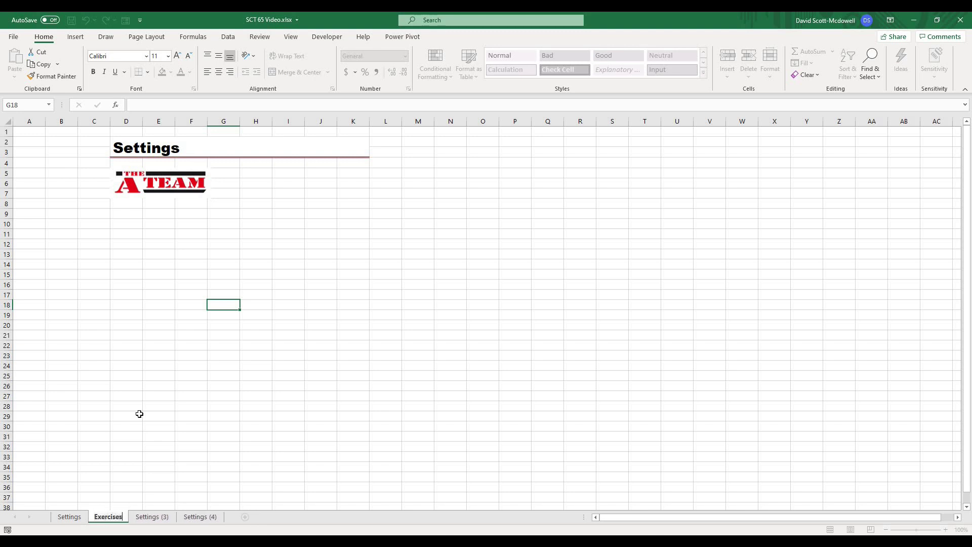
- Rename the Settings (3) sheet as Data
{"action": "right_click", "coordinate": [150, 517]}
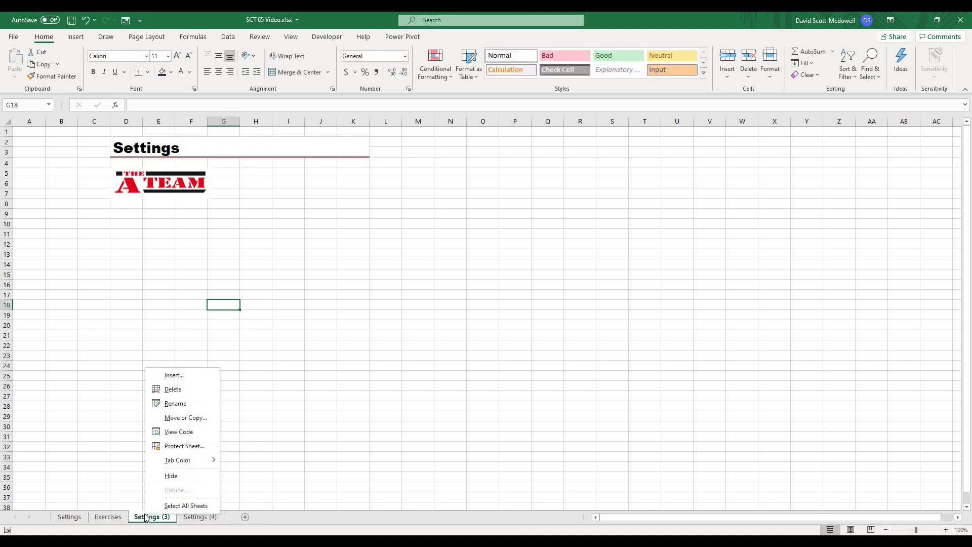
{"action": "left_click", "coordinate": [174, 404]}
{"action": "type", "text": "Data"}
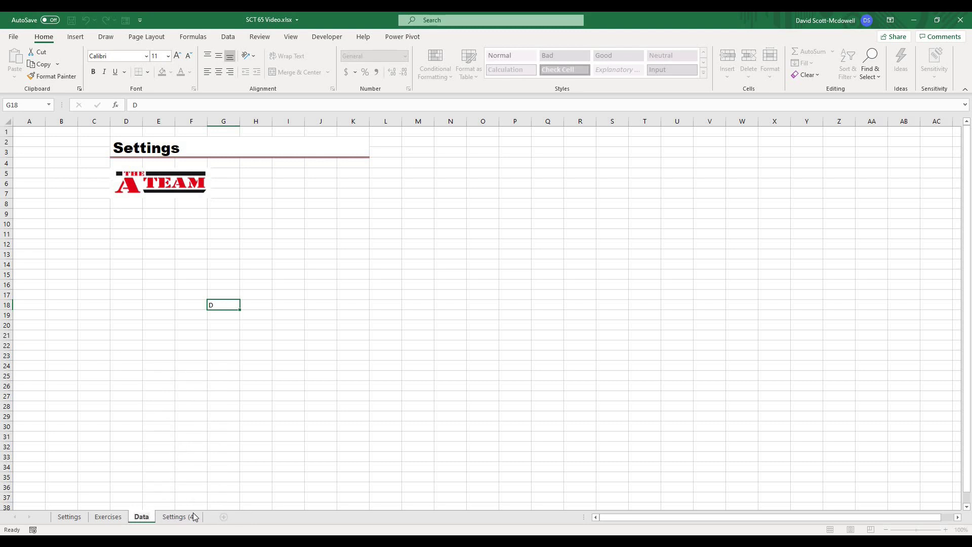
- Rename the Settings (4) sheet as Dashboard
{"action": "right_click", "coordinate": [194, 517]}
{"action": "left_click", "coordinate": [230, 403]}
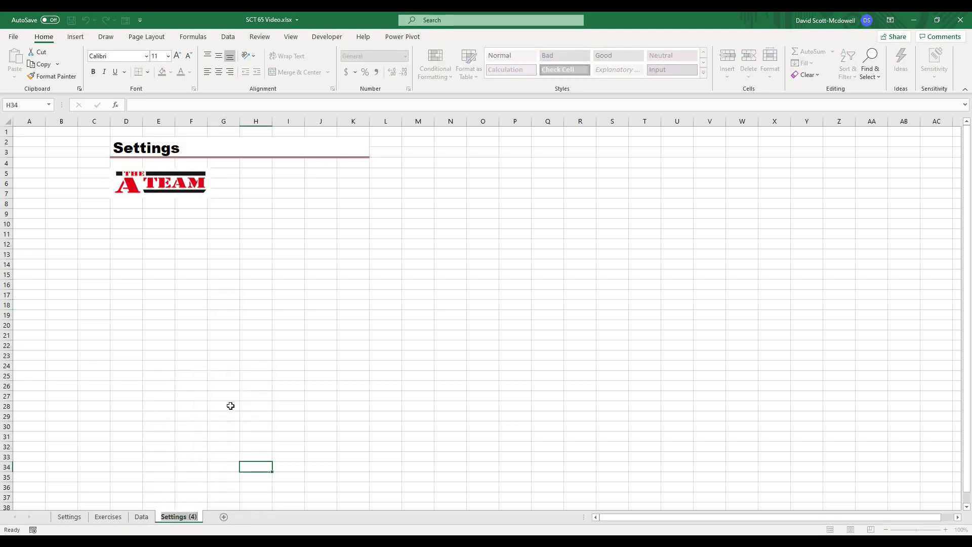
{"action": "type", "text": "Dashboard"}
{"action": "key", "text": "Return"}
- Change the title in cell D2 of the Data sheet to Data
{"action": "key", "text": "ctrl+Page_Up"}
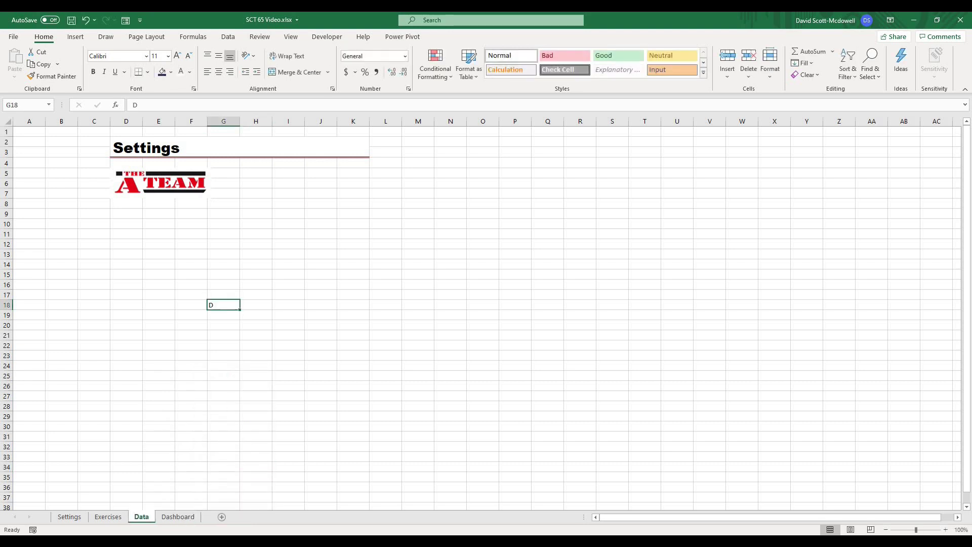
{"action": "left_click", "coordinate": [129, 153]}
{"action": "type", "text": "Data"}
{"action": "key", "text": "Return"}
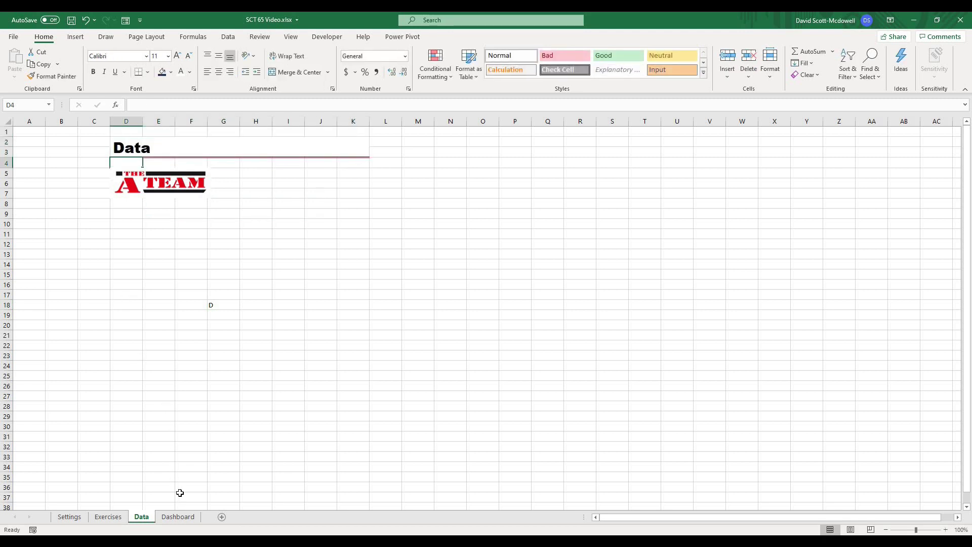
- Change the title in cell D2 of the Dashboard sheet to Dashboard
{"action": "left_click", "coordinate": [178, 516]}
{"action": "left_click", "coordinate": [162, 144]}
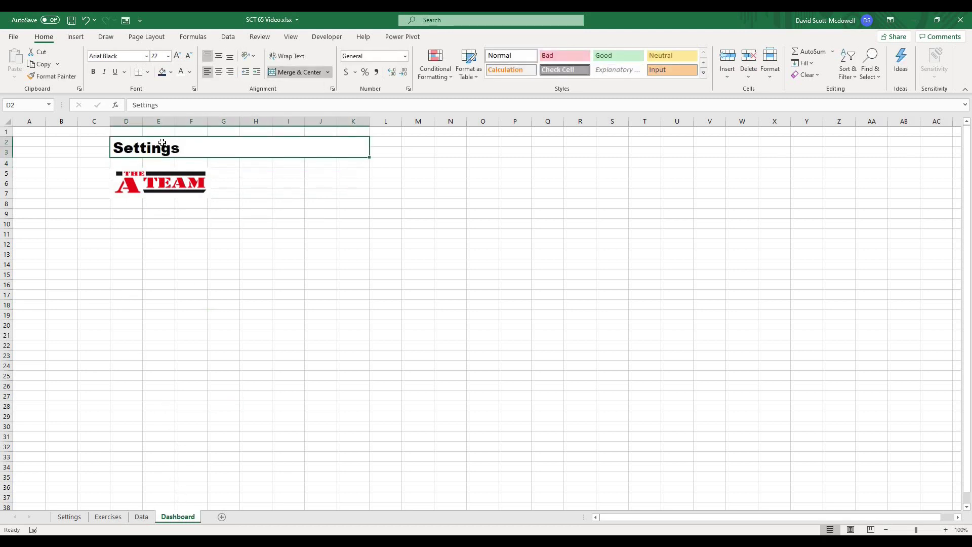
{"action": "type", "text": "Dashboard"}
{"action": "key", "text": "Return"}
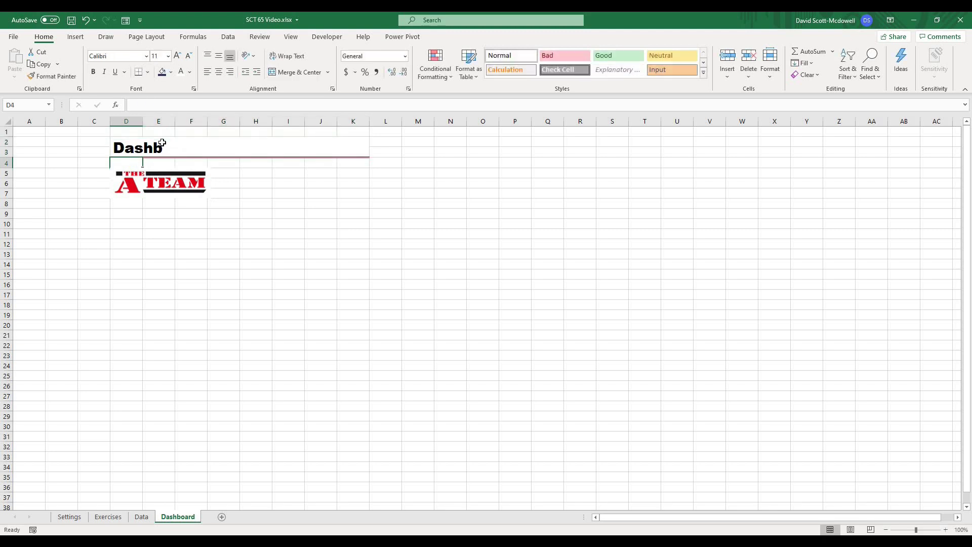
- On the Settings sheet, set column A to width 6.43 (50 pixels) and column B to width 20.71 (150 pixels)
{"action": "double_click", "coordinate": [142, 162]}
{"action": "key", "text": "Escape"}
{"action": "left_click", "coordinate": [83, 518]}
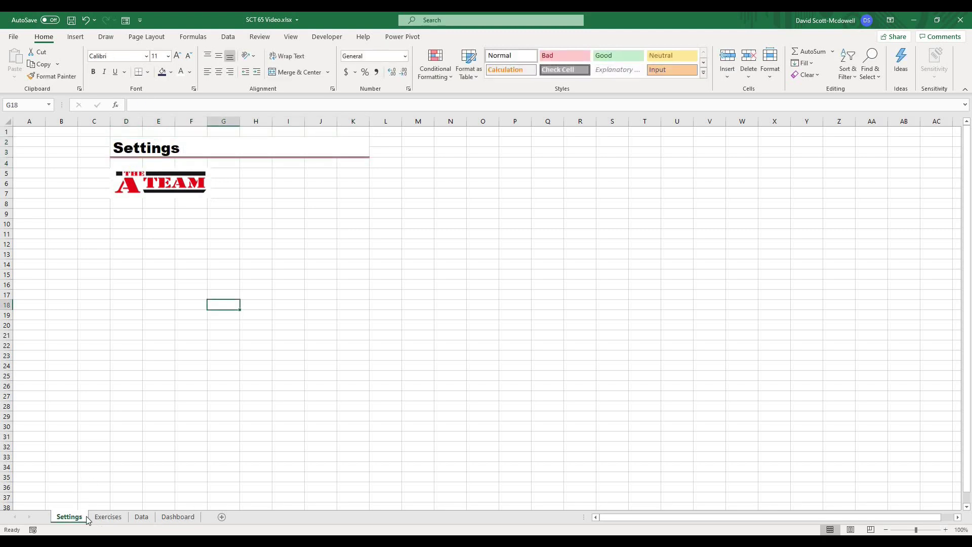
{"action": "left_click", "coordinate": [25, 124]}
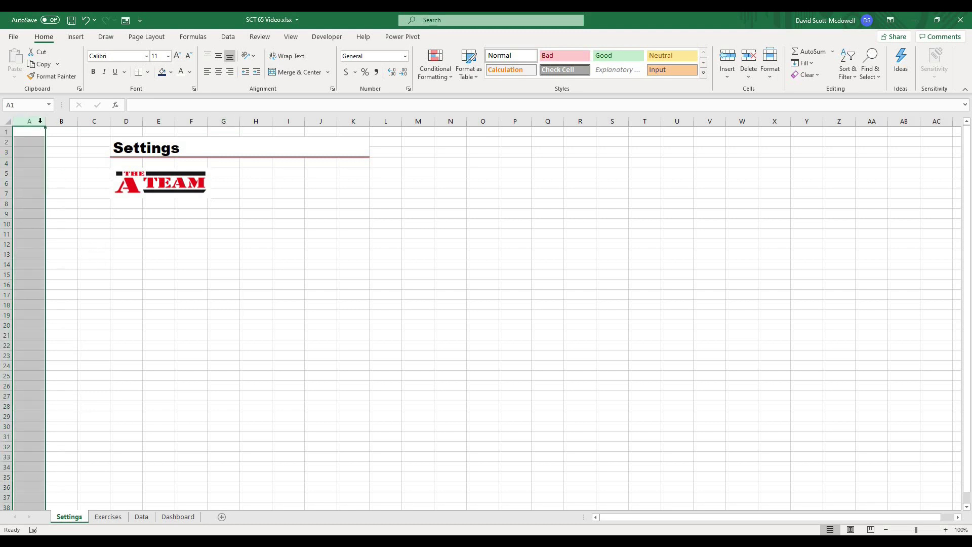
{"action": "left_click_drag", "start_coordinate": [43, 122], "coordinate": [115, 124]}
{"action": "left_click", "coordinate": [64, 121]}
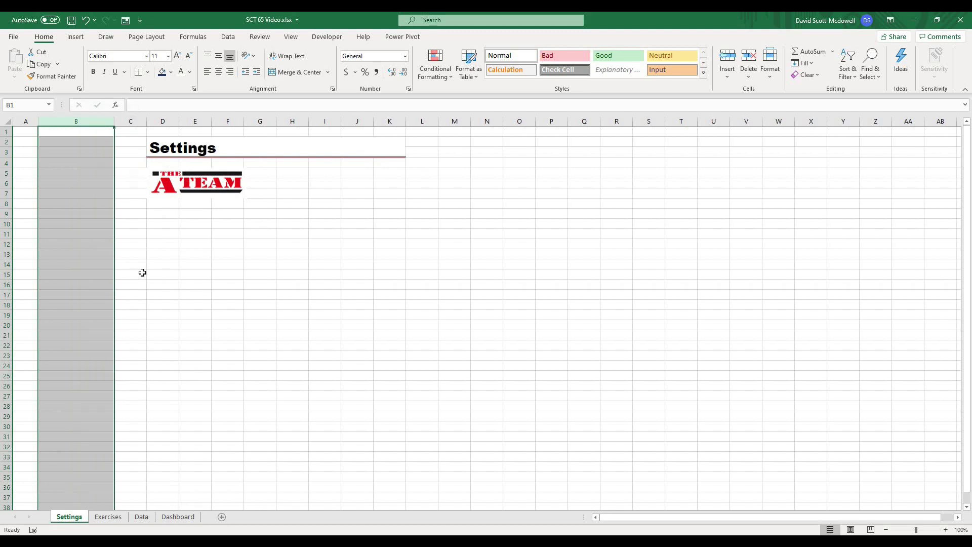
- Check the widths of columns A and B on the Settings sheet, without changing them
{"action": "left_click", "coordinate": [195, 293]}
{"action": "left_click", "coordinate": [40, 152]}
{"action": "left_click", "coordinate": [20, 122]}
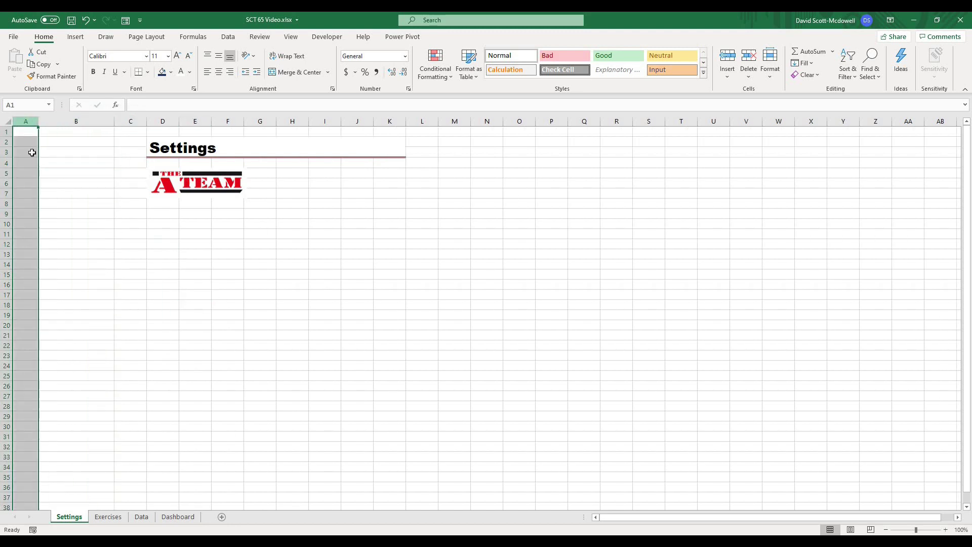
{"action": "left_click", "coordinate": [24, 121]}
{"action": "left_click", "coordinate": [39, 142]}
{"action": "left_click_drag", "start_coordinate": [37, 122], "coordinate": [38, 122]}
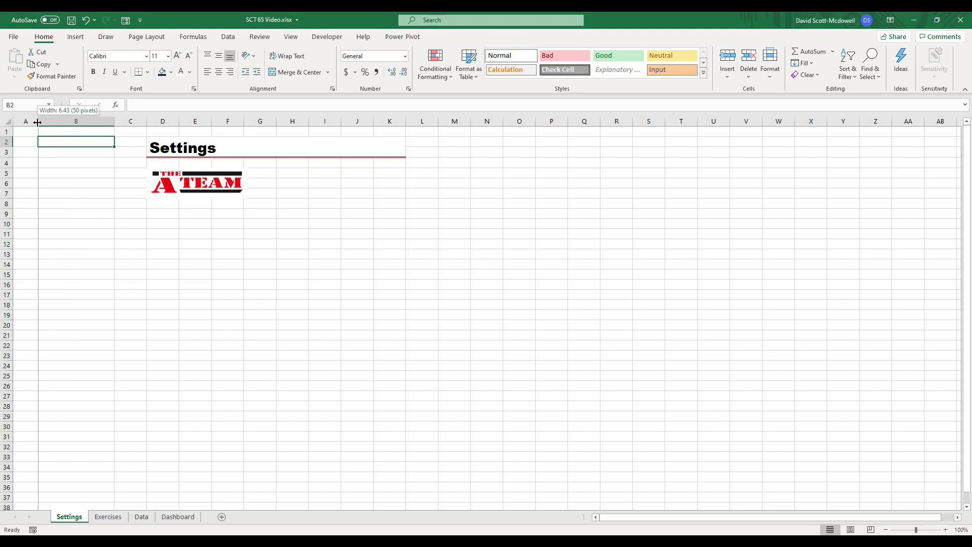
{"action": "left_click_drag", "start_coordinate": [38, 122], "coordinate": [38, 122]}
{"action": "key", "text": "Down"}
{"action": "key", "text": "Down"}
{"action": "key", "text": "Down"}
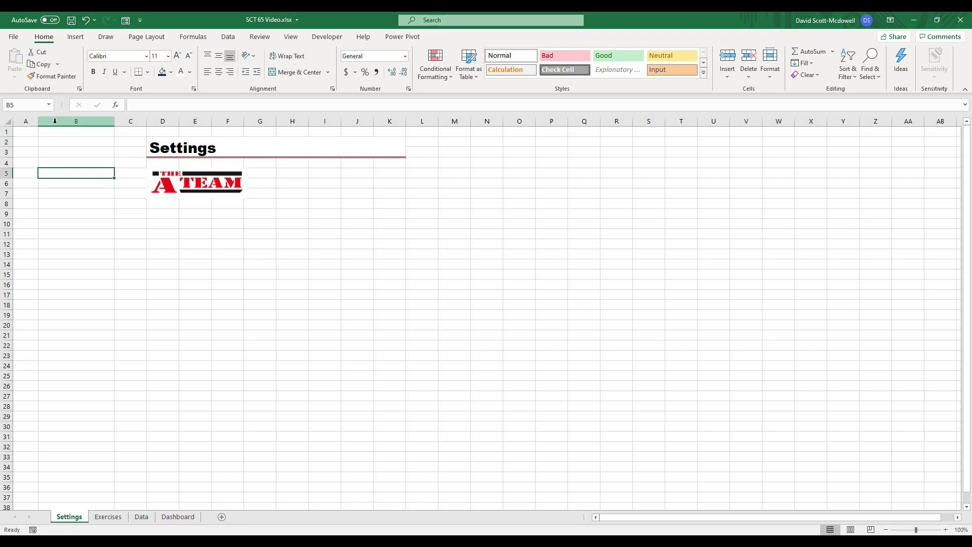
{"action": "left_click", "coordinate": [54, 121]}
{"action": "left_click", "coordinate": [73, 172]}
{"action": "right_click", "coordinate": [57, 123]}
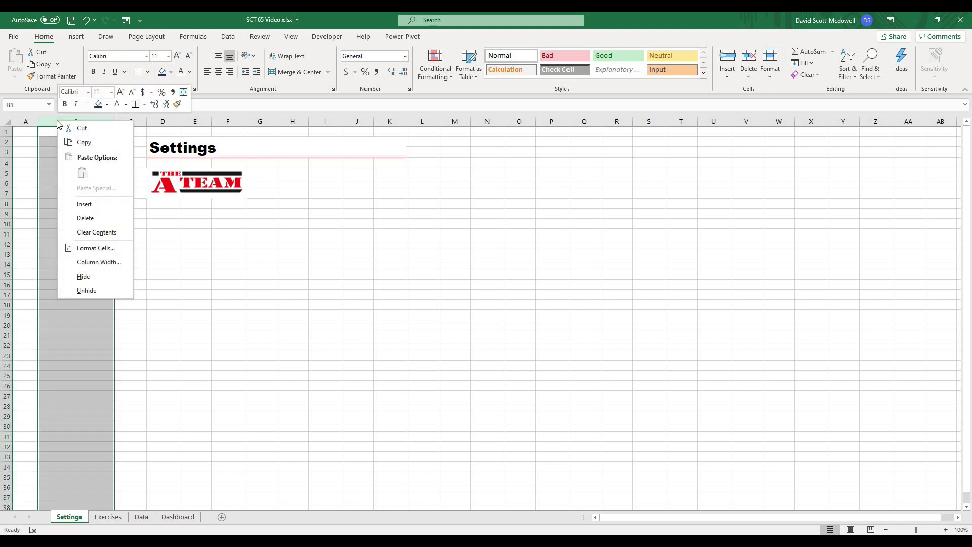
{"action": "left_click", "coordinate": [99, 262]}
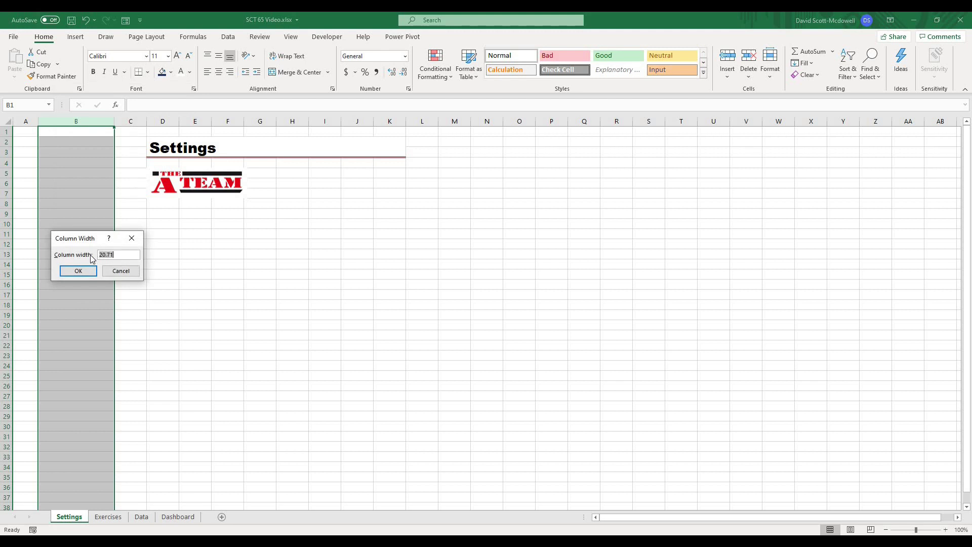
{"action": "left_click", "coordinate": [120, 272]}
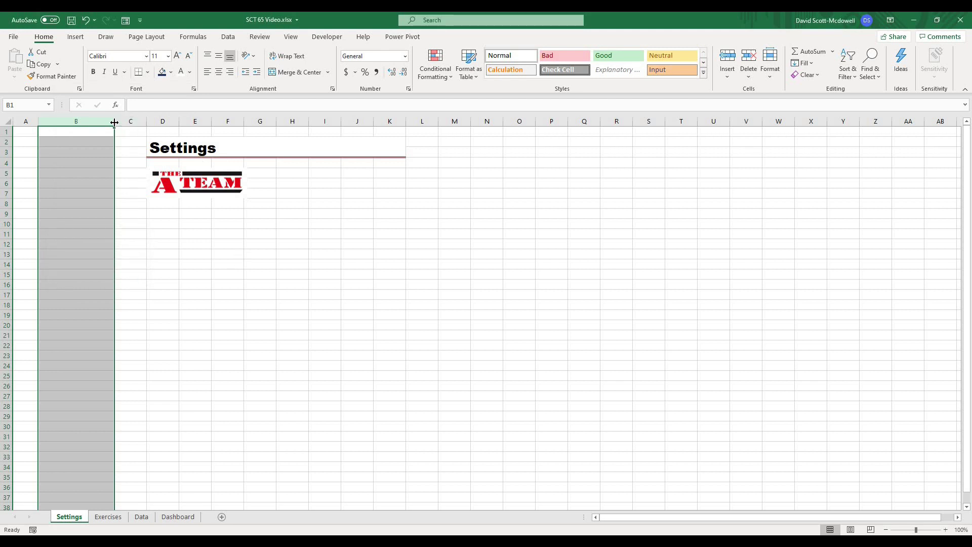
{"action": "left_click_drag", "start_coordinate": [115, 123], "coordinate": [114, 122]}
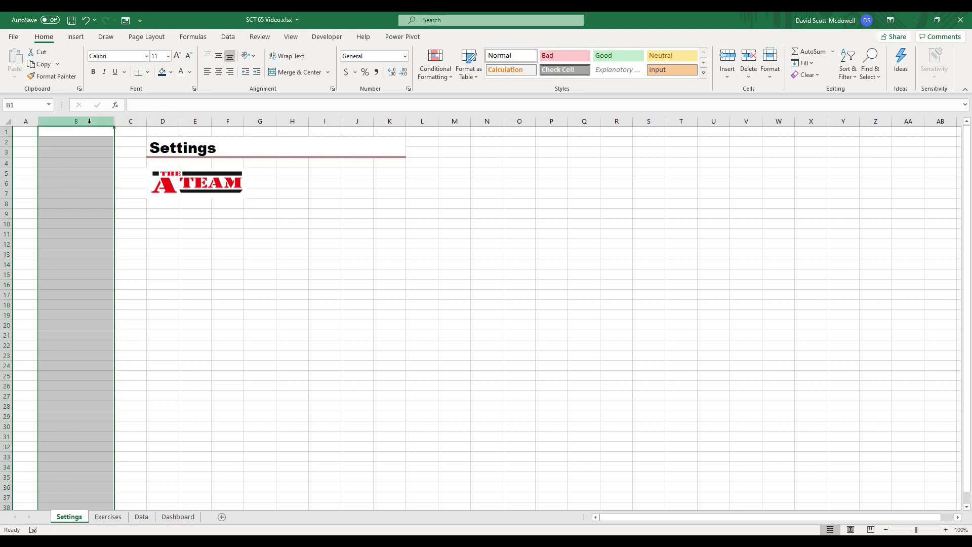
- Try a column width of 150 for column B, and return it to 20.71 (150 pixels)
{"action": "right_click", "coordinate": [90, 122]}
{"action": "left_click", "coordinate": [131, 264]}
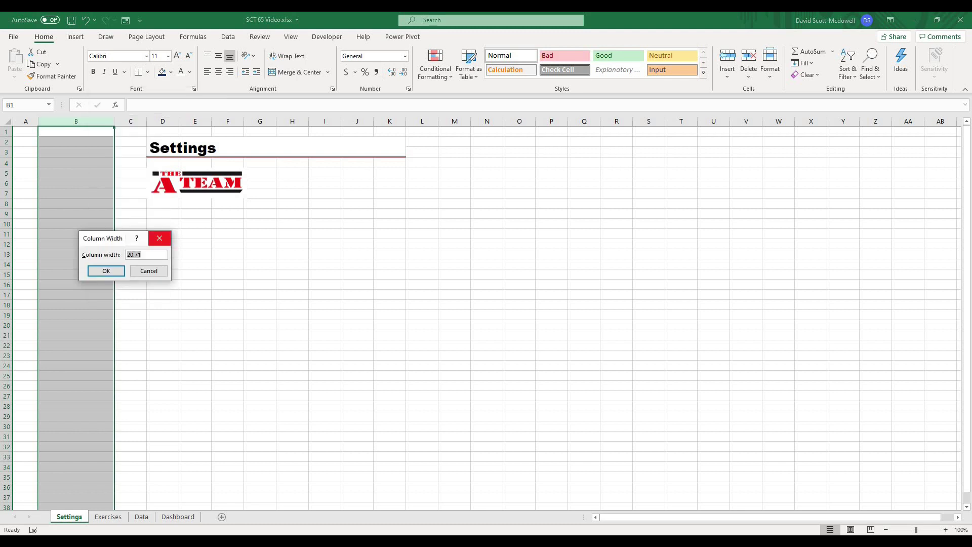
{"action": "type", "text": "150"}
{"action": "key", "text": "Return"}
{"action": "left_click", "coordinate": [305, 213]}
{"action": "left_click", "coordinate": [304, 121]}
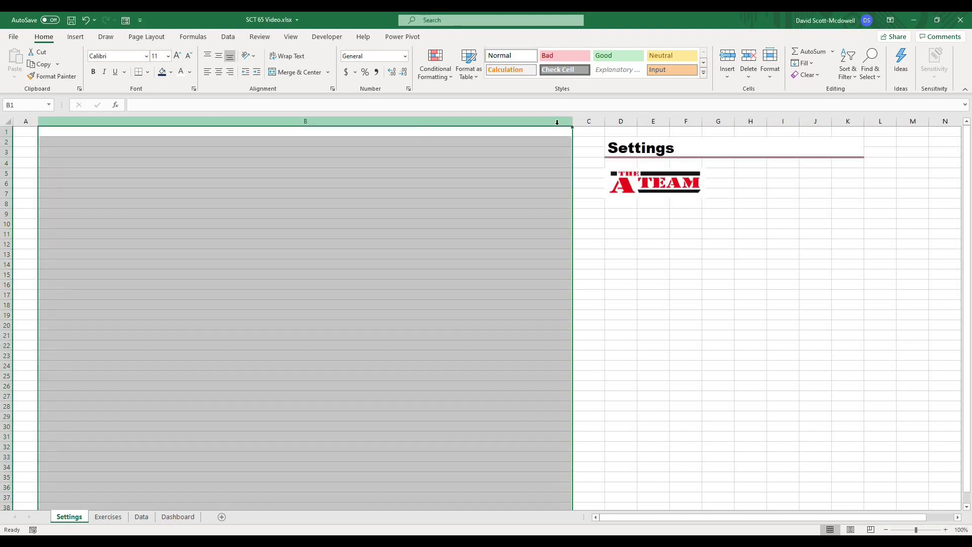
{"action": "left_click_drag", "start_coordinate": [572, 123], "coordinate": [109, 122]}
{"action": "left_click_drag", "start_coordinate": [113, 123], "coordinate": [112, 123]}
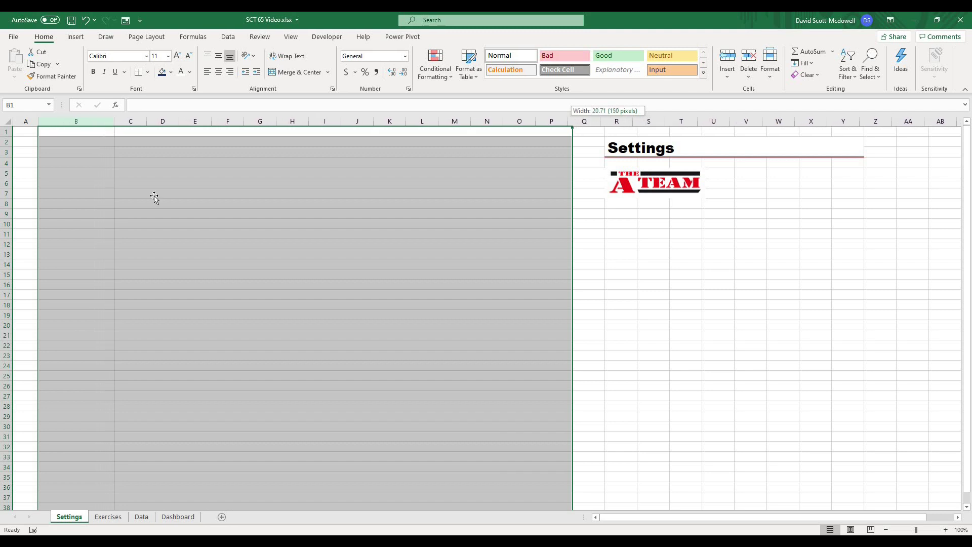
- Fill cells A1:B70 with dark blue as the sidebar background
{"action": "left_click_drag", "start_coordinate": [26, 135], "coordinate": [84, 418]}
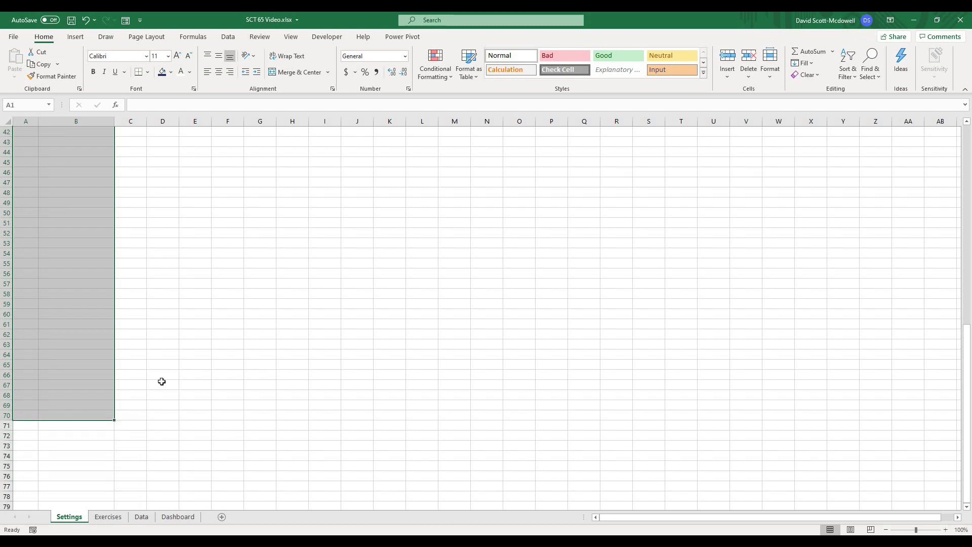
{"action": "left_click", "coordinate": [162, 71]}
{"action": "scroll", "coordinate": [230, 269], "scroll_direction": "up", "scroll_amount": 14}
{"action": "left_click", "coordinate": [224, 272]}
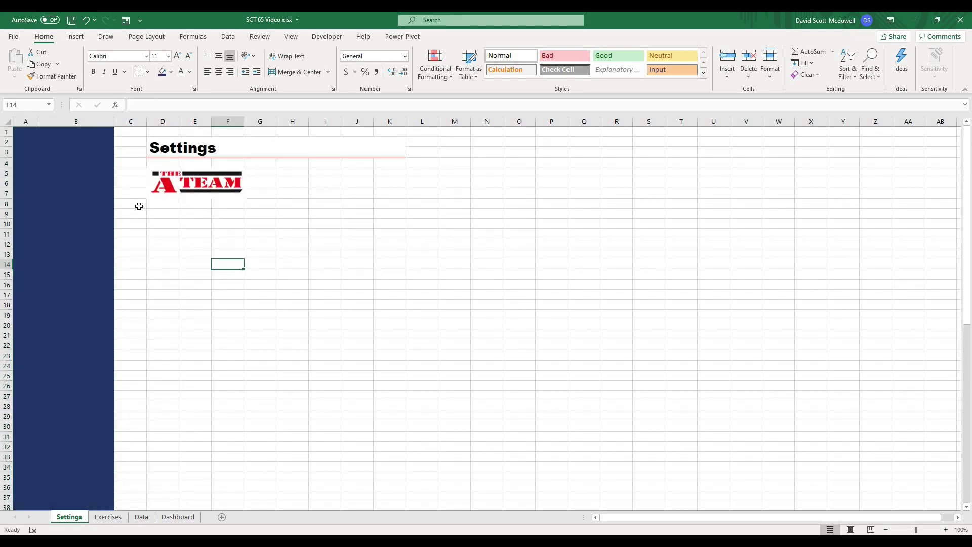
- Move the A-Team logo to the head of the blue sidebar so it covers cells A1:B3
{"action": "left_click_drag", "start_coordinate": [168, 179], "coordinate": [35, 139]}
{"action": "key", "text": "Escape"}
{"action": "left_click", "coordinate": [31, 147]}
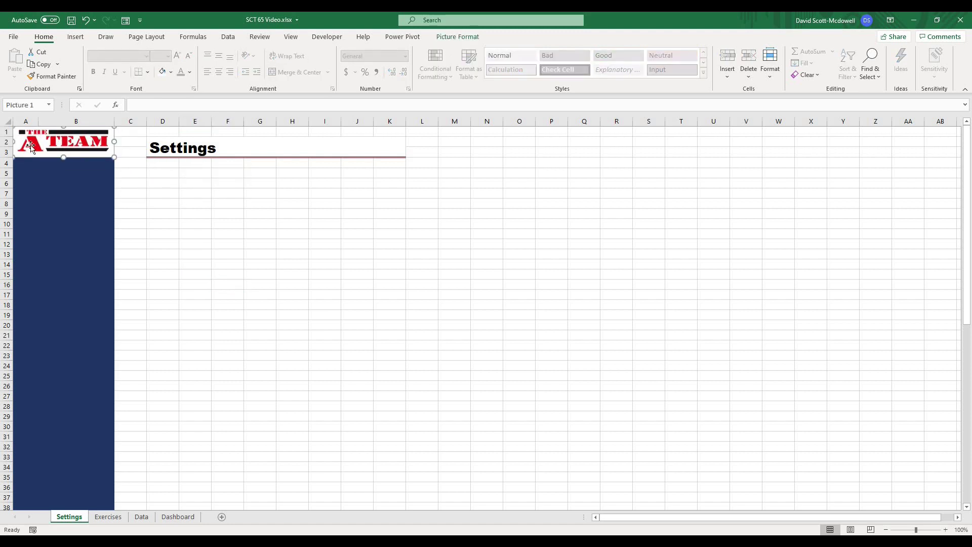
{"action": "key", "text": "Escape"}
{"action": "left_click", "coordinate": [76, 133]}
{"action": "left_click", "coordinate": [135, 181]}
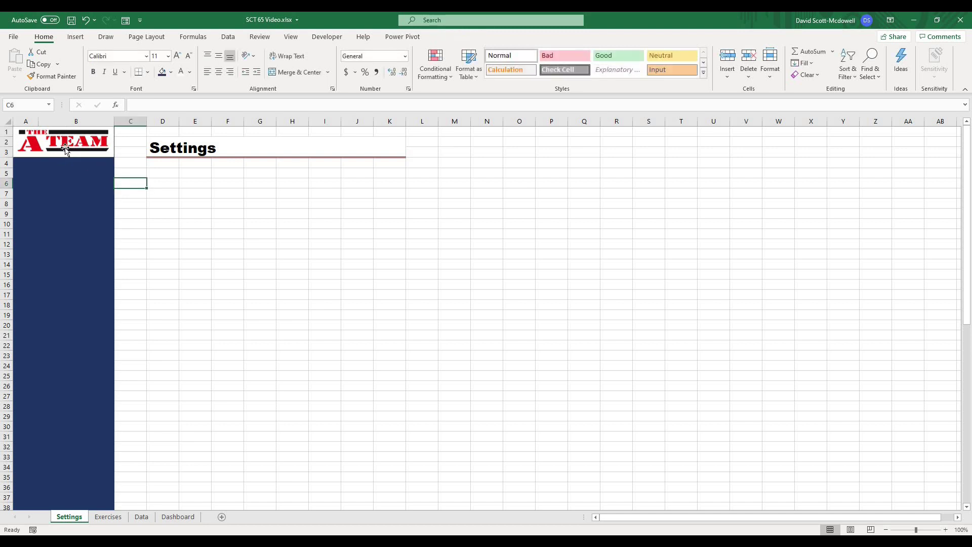
- Merge and center cells A1:B3 beneath the logo, and place the logo back over the merged area
{"action": "left_click", "coordinate": [57, 146]}
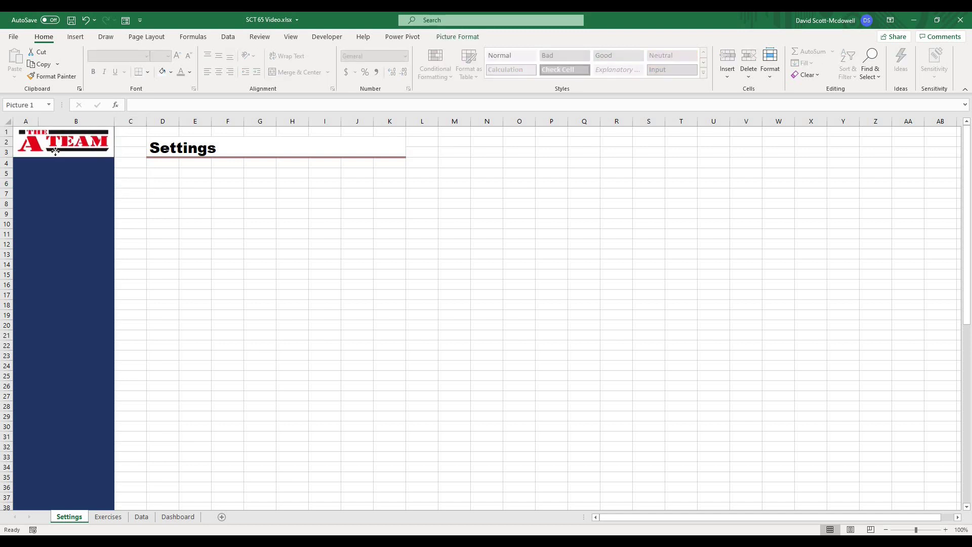
{"action": "left_click", "coordinate": [117, 181]}
{"action": "left_click", "coordinate": [16, 144]}
{"action": "left_click_drag", "start_coordinate": [27, 144], "coordinate": [30, 219]}
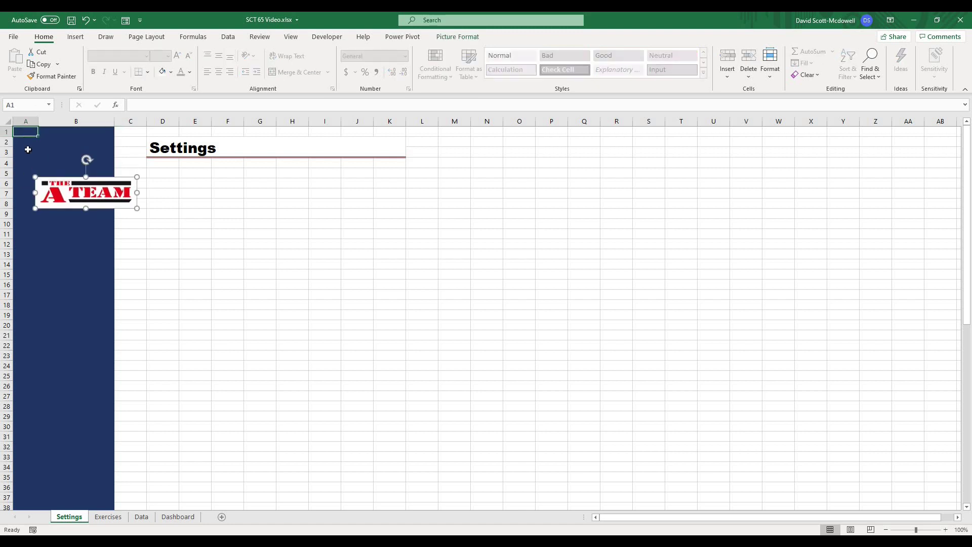
{"action": "left_click", "coordinate": [27, 144]}
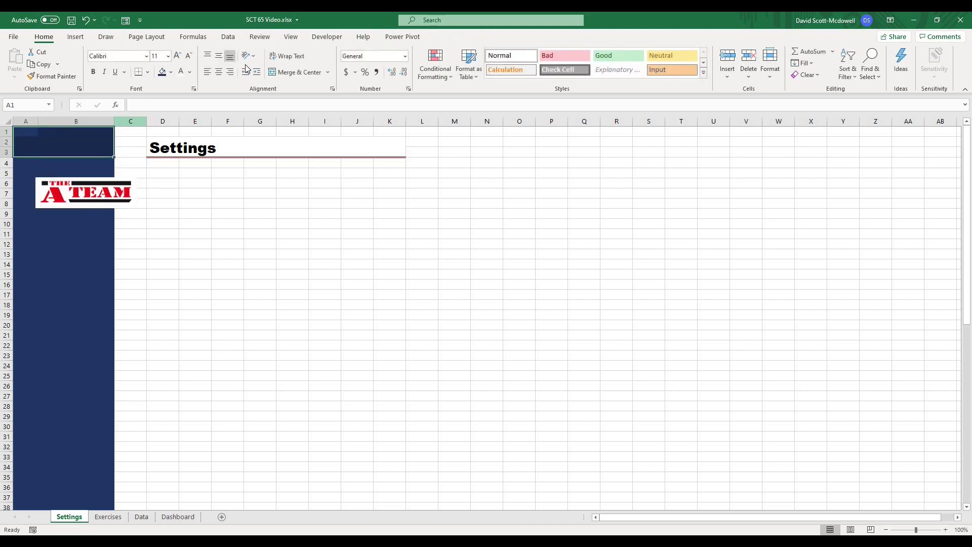
{"action": "left_click", "coordinate": [164, 213]}
{"action": "left_click_drag", "start_coordinate": [66, 179], "coordinate": [61, 142]}
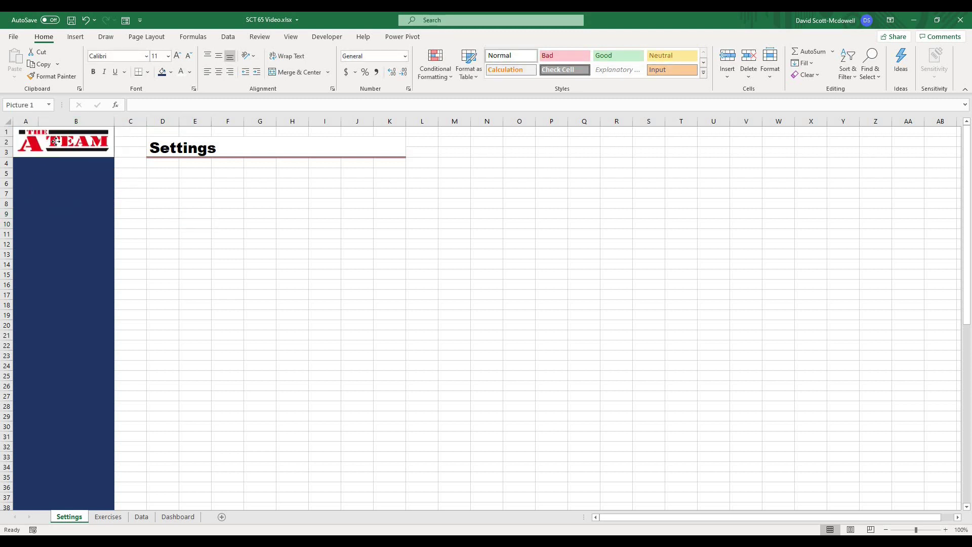
- Examine the logo's picture properties for how it moves and sizes with cells
{"action": "right_click", "coordinate": [78, 146]}
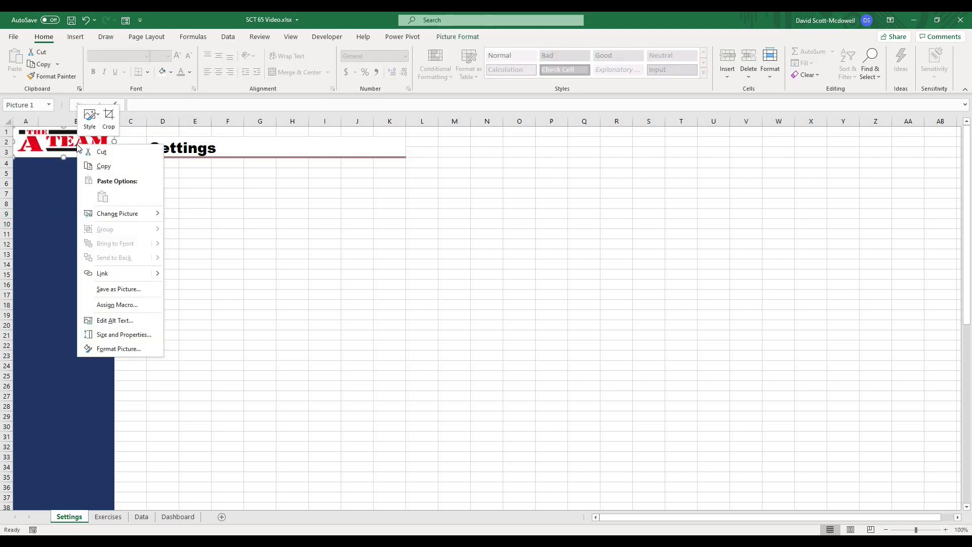
{"action": "left_click", "coordinate": [120, 351]}
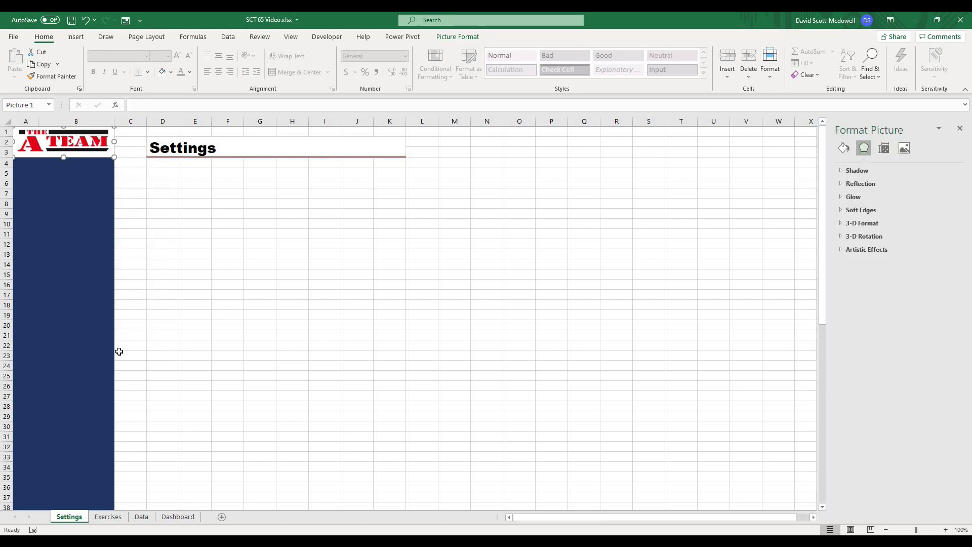
{"action": "left_click", "coordinate": [885, 149]}
{"action": "left_click", "coordinate": [856, 184]}
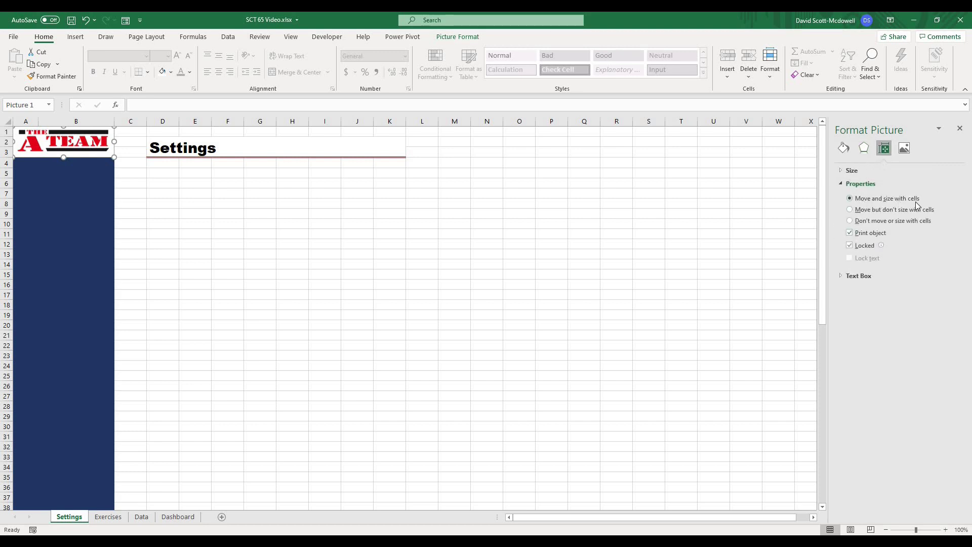
{"action": "left_click", "coordinate": [960, 128]}
{"action": "left_click", "coordinate": [488, 262]}
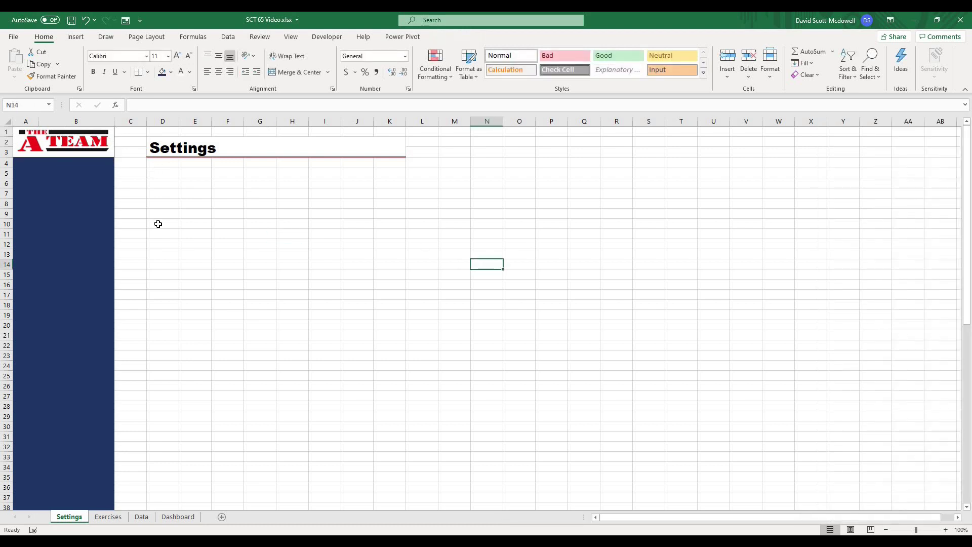
{"action": "left_click", "coordinate": [161, 232]}
- Hide column B to test how the sidebar and logo collapse, and unhide it again
{"action": "left_click", "coordinate": [75, 120]}
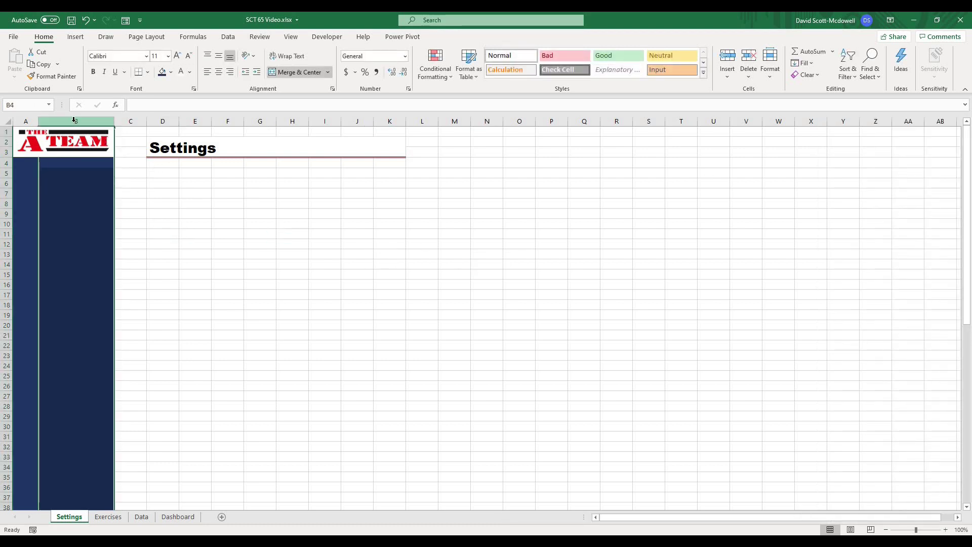
{"action": "right_click", "coordinate": [74, 124]}
{"action": "left_click", "coordinate": [103, 278]}
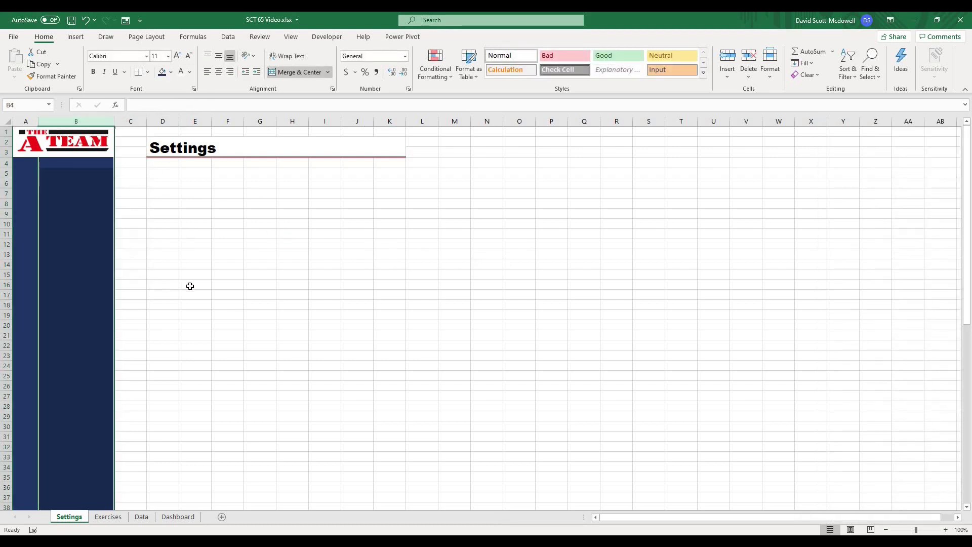
{"action": "left_click", "coordinate": [184, 284]}
{"action": "left_click", "coordinate": [30, 147]}
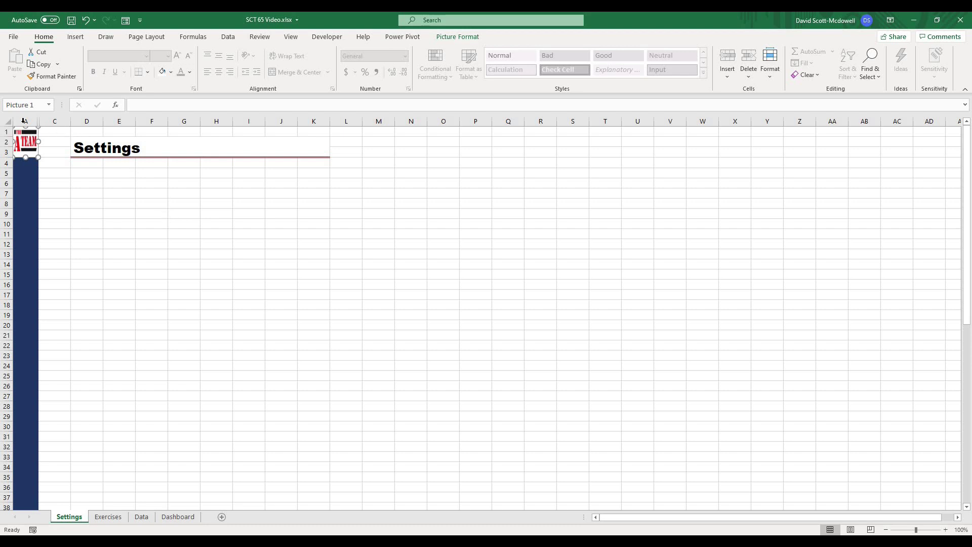
{"action": "left_click_drag", "start_coordinate": [23, 120], "coordinate": [49, 121]}
{"action": "right_click", "coordinate": [48, 121]}
{"action": "left_click", "coordinate": [75, 290]}
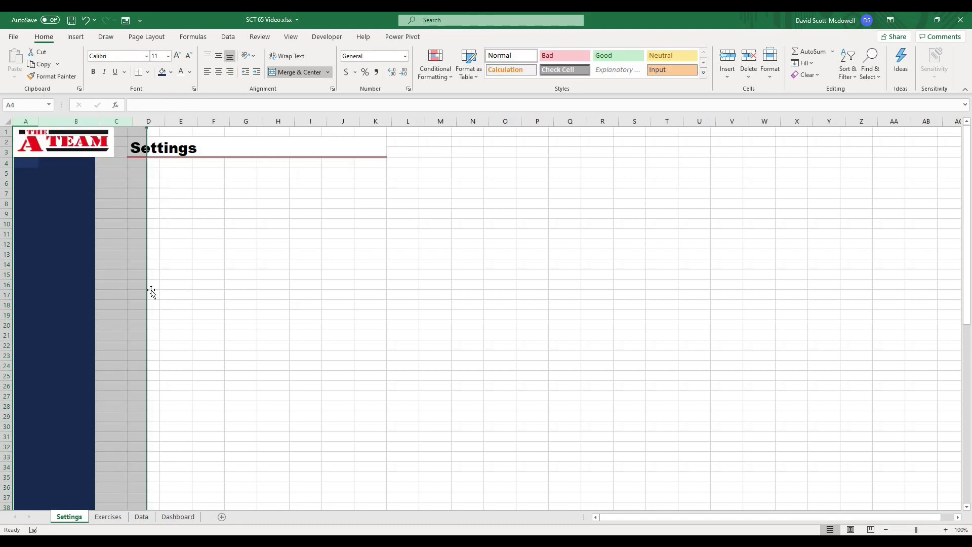
{"action": "left_click", "coordinate": [151, 291]}
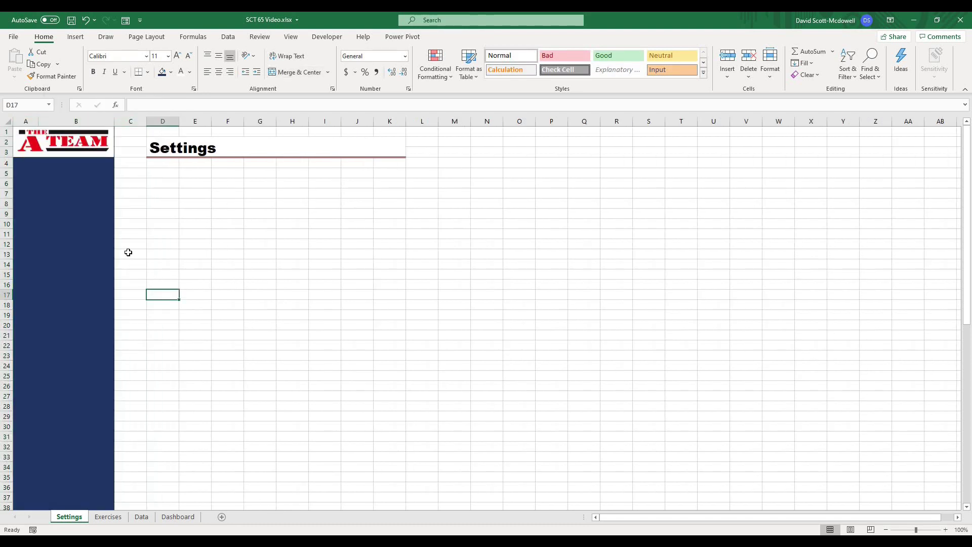
- Merge and center cells B5:B6 in the sidebar for the first menu entry
{"action": "left_click_drag", "start_coordinate": [26, 173], "coordinate": [53, 186]}
{"action": "left_click", "coordinate": [191, 202]}
{"action": "left_click", "coordinate": [52, 174]}
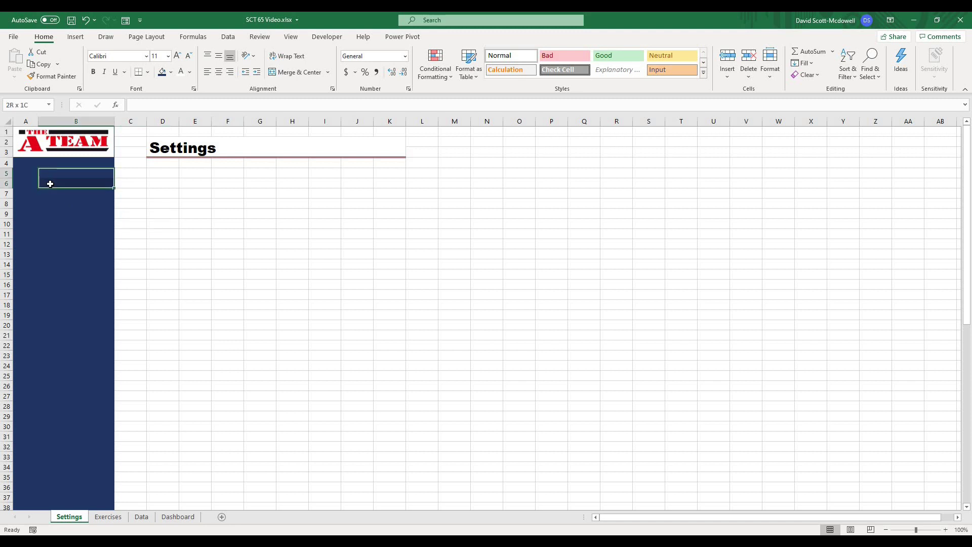
{"action": "left_click", "coordinate": [54, 210]}
{"action": "left_click", "coordinate": [6, 173]}
{"action": "mouse_move", "coordinate": [56, 174]}
{"action": "left_mouse_down"}
{"action": "mouse_move", "coordinate": [213, 173]}
{"action": "mouse_move", "coordinate": [63, 175]}
{"action": "mouse_move", "coordinate": [63, 184]}
{"action": "left_mouse_up"}
{"action": "left_click", "coordinate": [283, 74]}
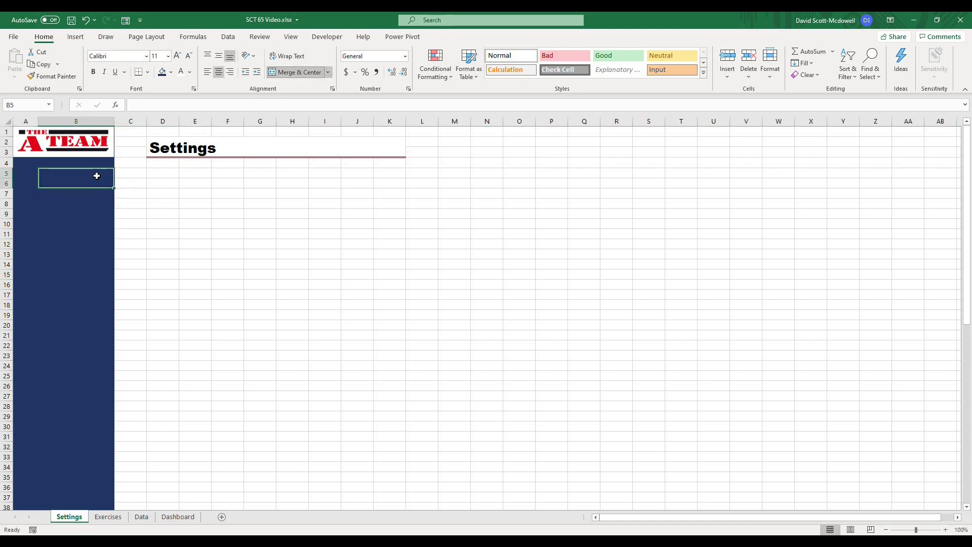
- Try to merge and center another group of sidebar cells in column B, below B5:B6
{"action": "left_click", "coordinate": [59, 192]}
{"action": "left_click", "coordinate": [55, 206]}
{"action": "left_click_drag", "start_coordinate": [55, 211], "coordinate": [69, 230]}
{"action": "left_click", "coordinate": [287, 74]}
{"action": "left_click", "coordinate": [275, 72]}
{"action": "left_click", "coordinate": [253, 253]}
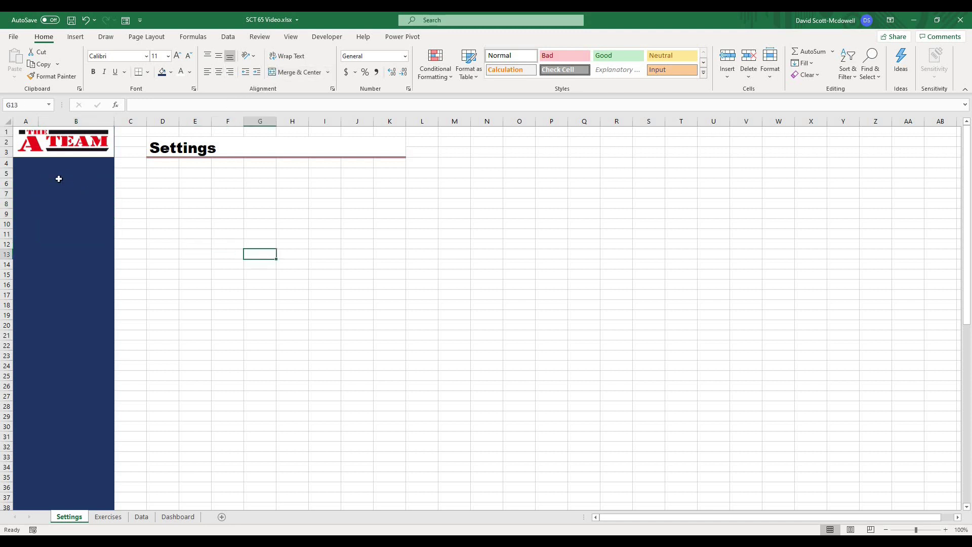
- Format the merged cell B5:B6 in white Arial Black and enter "1. Settings" in it
{"action": "left_click", "coordinate": [57, 180]}
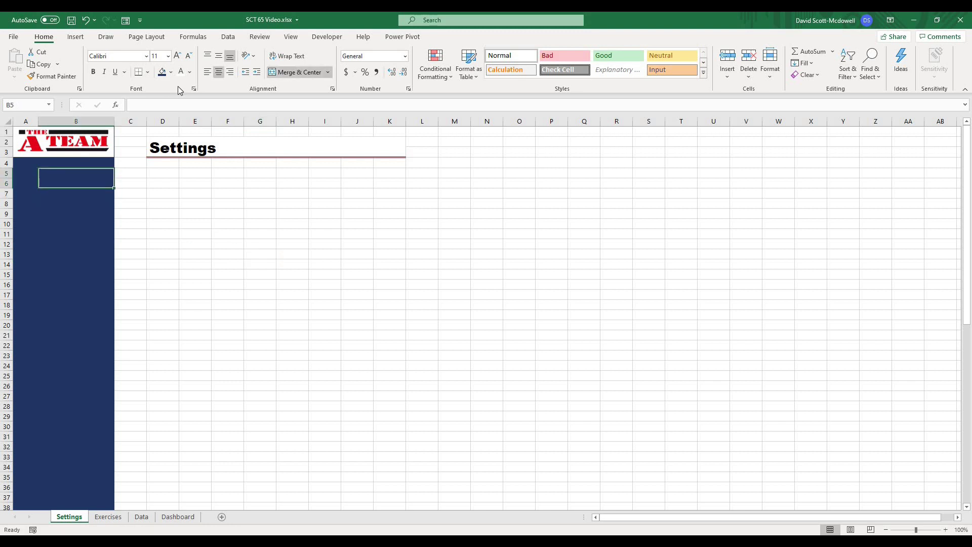
{"action": "left_click", "coordinate": [146, 55]}
{"action": "left_click", "coordinate": [142, 298]}
{"action": "type", "text": "1. Settings"}
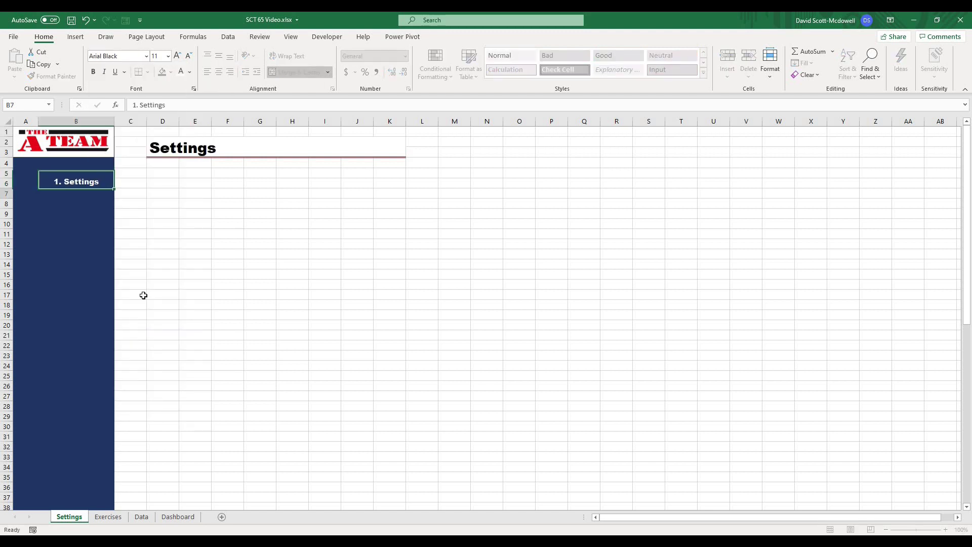
- Left-align and middle-align the "1. Settings" sidebar entry and increase its font size to 16
{"action": "key", "text": "Return"}
{"action": "left_click", "coordinate": [73, 184]}
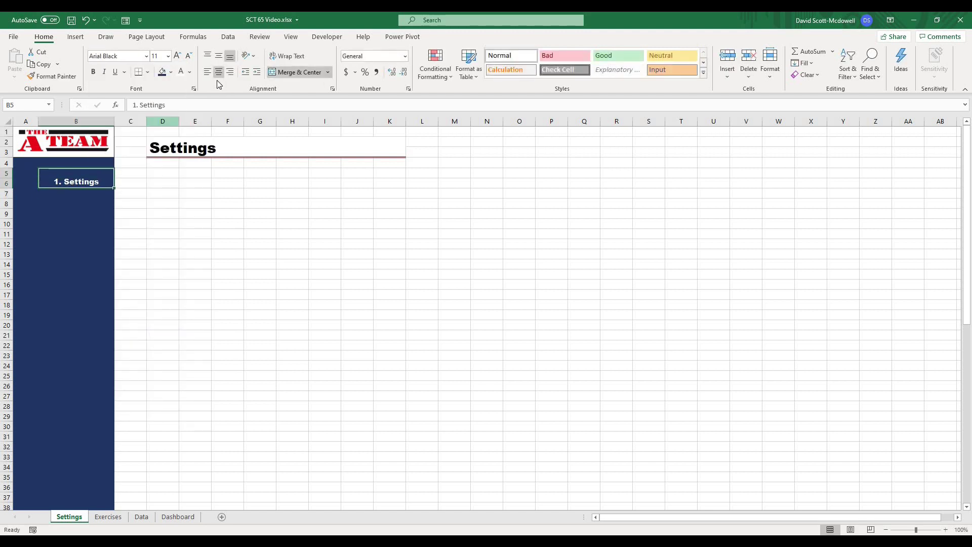
{"action": "left_click", "coordinate": [208, 72]}
{"action": "left_click", "coordinate": [219, 58]}
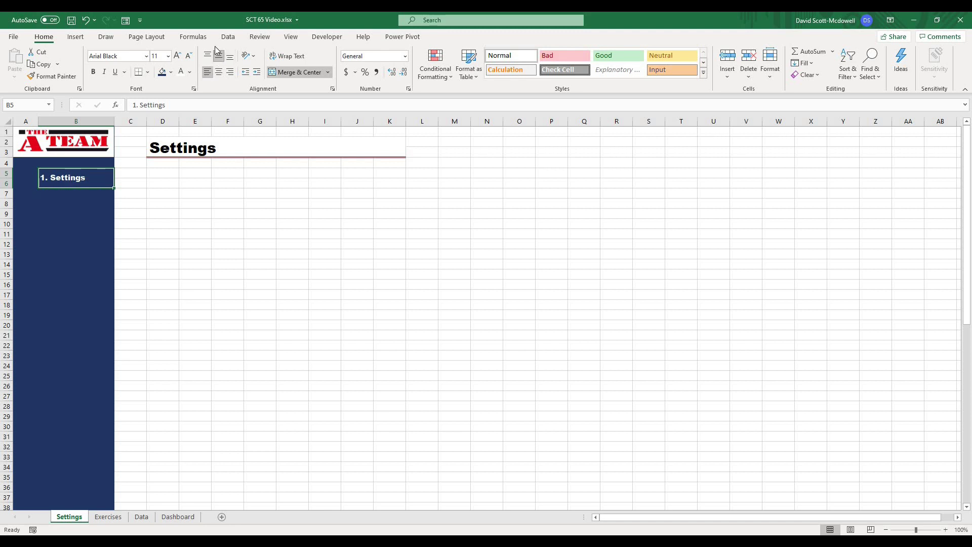
{"action": "left_click", "coordinate": [177, 56]}
{"action": "left_click", "coordinate": [177, 56]}
{"action": "left_click", "coordinate": [178, 56]}
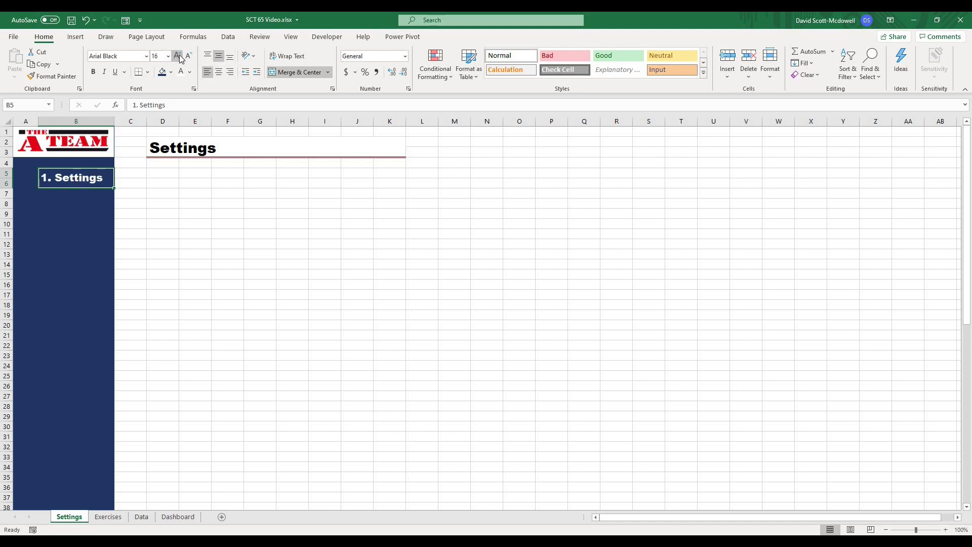
{"action": "left_click", "coordinate": [199, 212]}
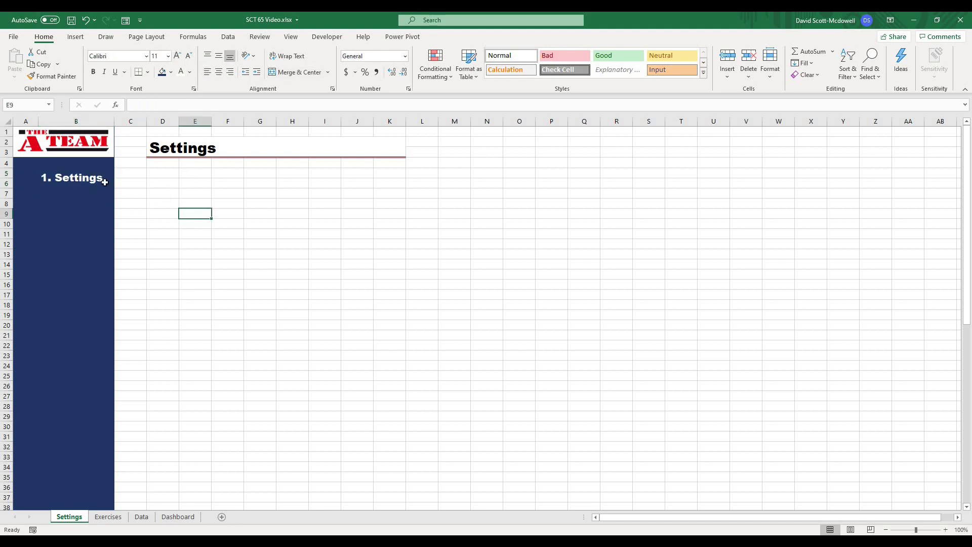
- Copy the formatted "1. Settings" entry into the sidebar cells at B8 and B10
{"action": "left_click", "coordinate": [105, 182]}
{"action": "key", "text": "ctrl+c"}
{"action": "left_click", "coordinate": [63, 212]}
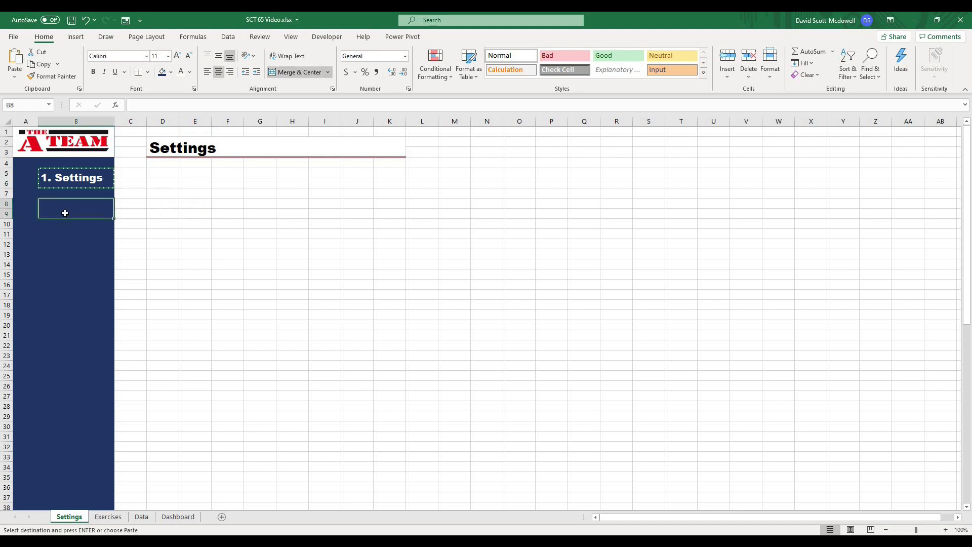
{"action": "key", "text": "ctrl+v"}
{"action": "left_click", "coordinate": [64, 235]}
{"action": "key", "text": "ctrl+v"}
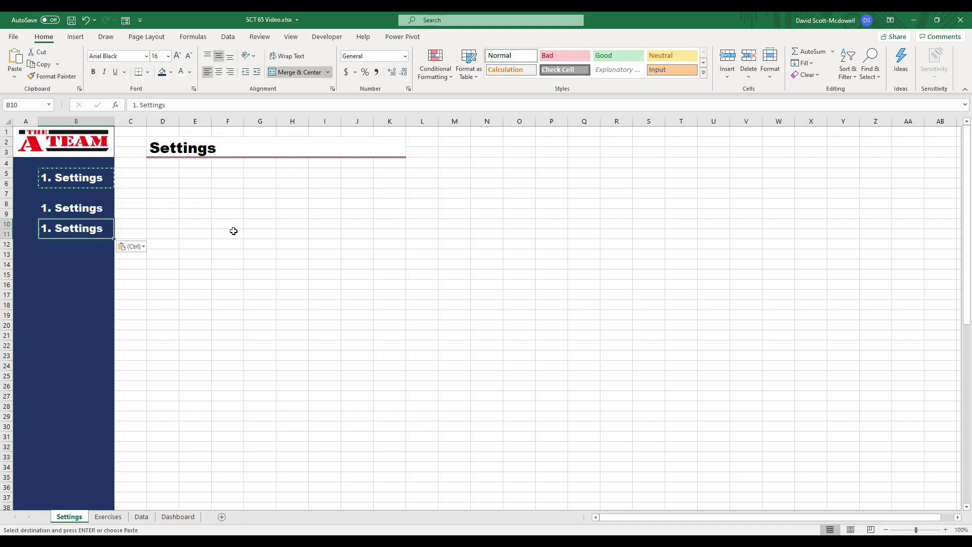
{"action": "left_click", "coordinate": [194, 211]}
- Change the copied sidebar entries to "2. Data" in B8 and "3. Dashboard" in B10
{"action": "left_click", "coordinate": [62, 212]}
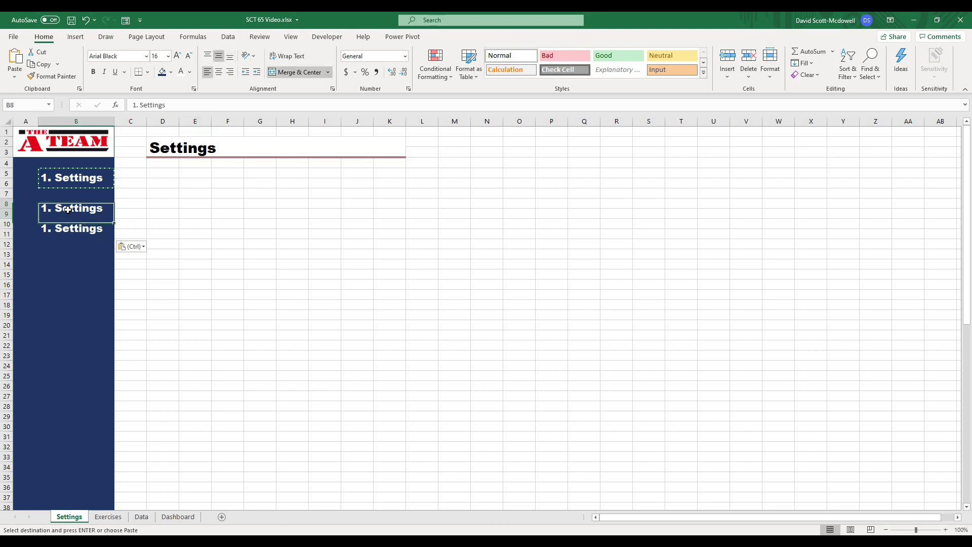
{"action": "type", "text": "2. "}
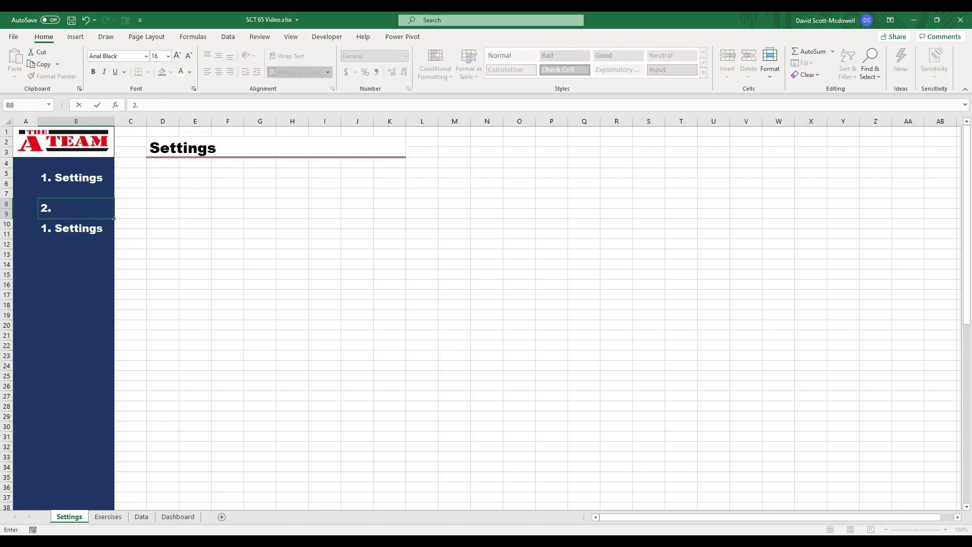
{"action": "type", "text": "Data"}
{"action": "key", "text": "Return"}
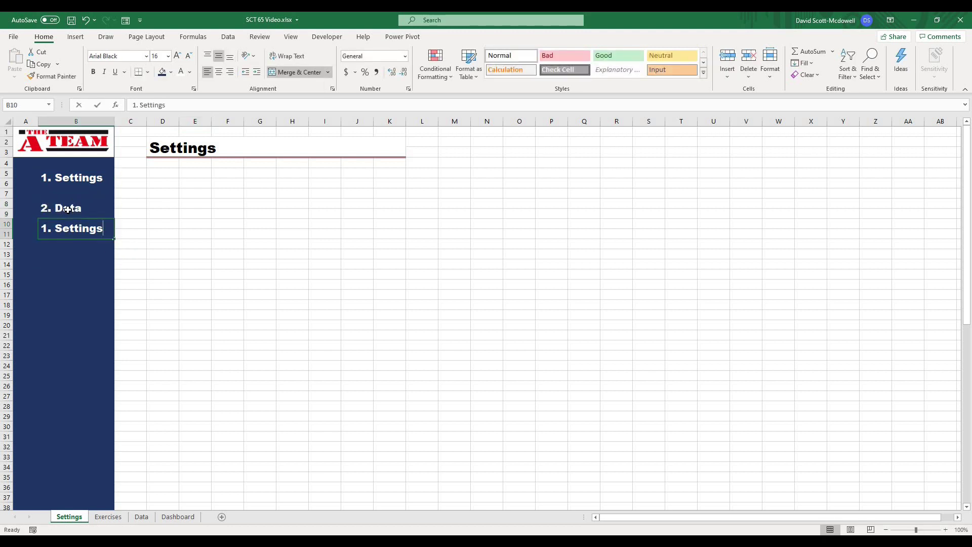
{"action": "type", "text": "3. Dashboard"}
{"action": "key", "text": "Return"}
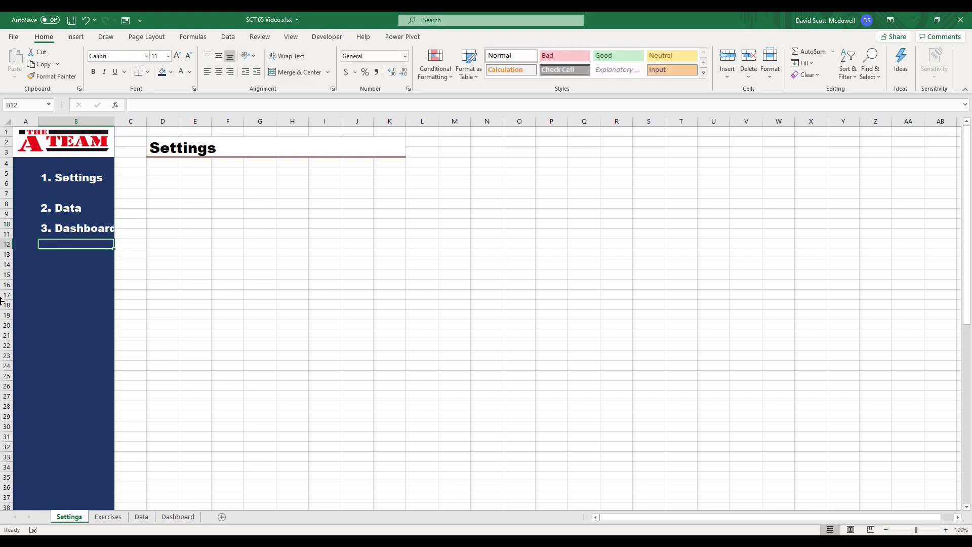
- Reduce the font size of the Settings, Data and Dashboard sidebar entries to 14
{"action": "left_click_drag", "start_coordinate": [76, 228], "coordinate": [67, 214]}
{"action": "left_click", "coordinate": [64, 187], "text": "ctrl"}
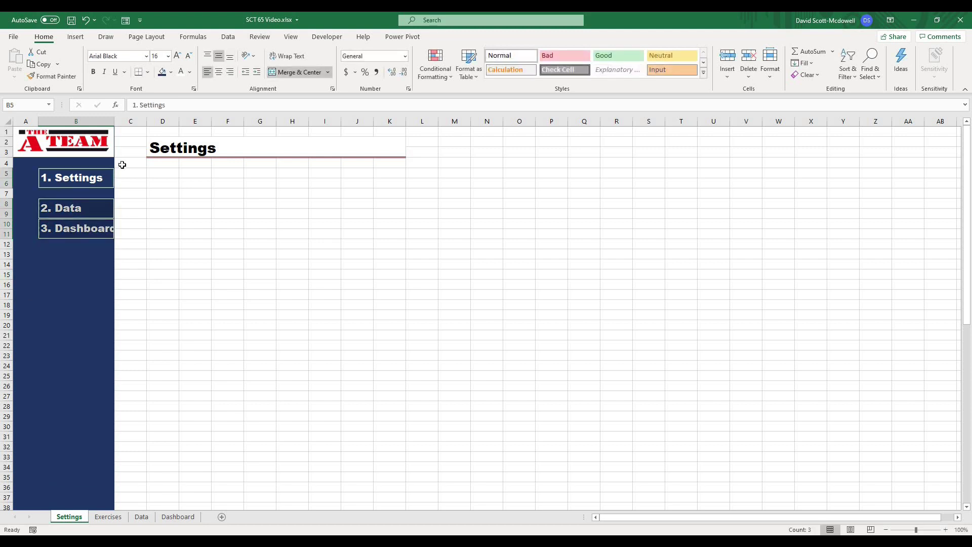
{"action": "left_click", "coordinate": [189, 56]}
{"action": "left_click", "coordinate": [223, 291]}
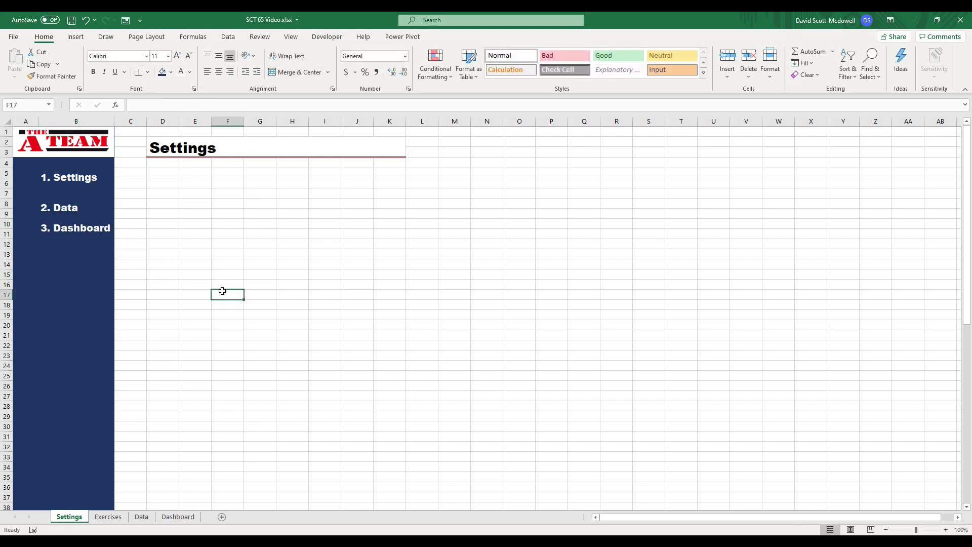
- Enter the sub-entry "1.1 Exercises" in cell B7, between the Settings and Data entries
{"action": "left_click", "coordinate": [67, 199]}
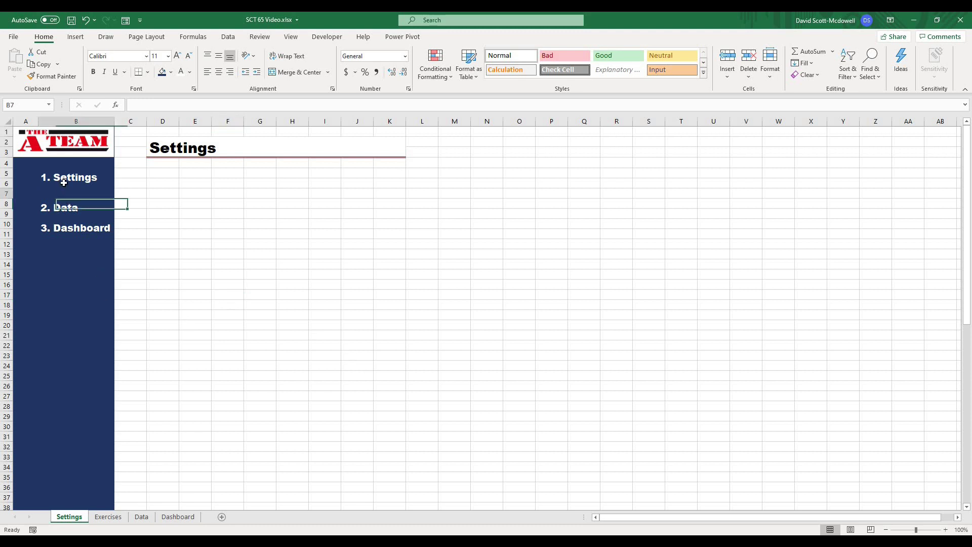
{"action": "left_click", "coordinate": [67, 194]}
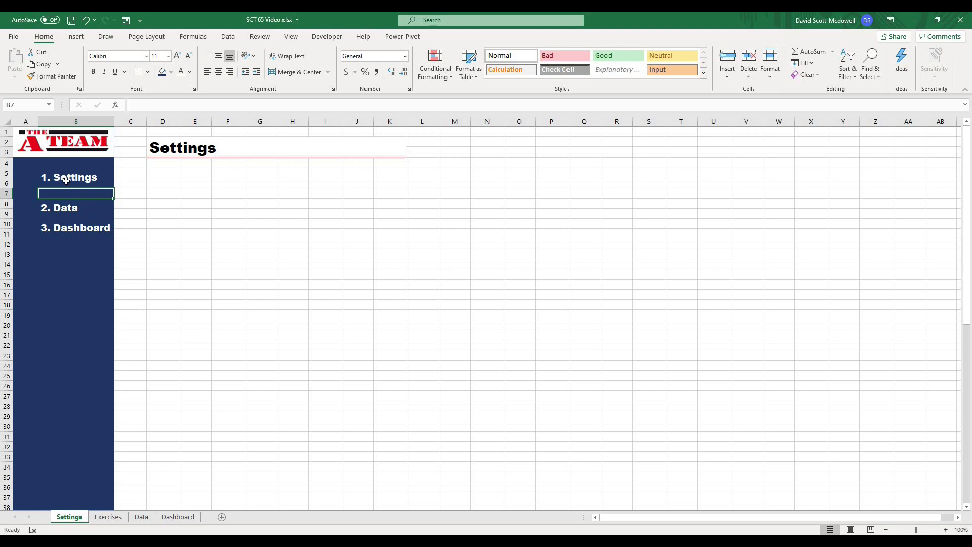
{"action": "type", "text": "1.1 Exer"}
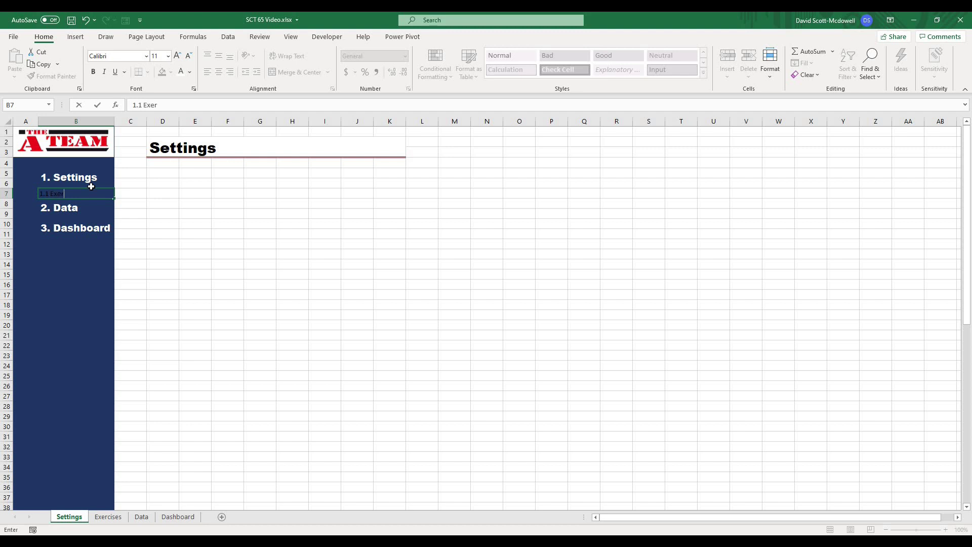
{"action": "type", "text": "cises"}
{"action": "key", "text": "Return"}
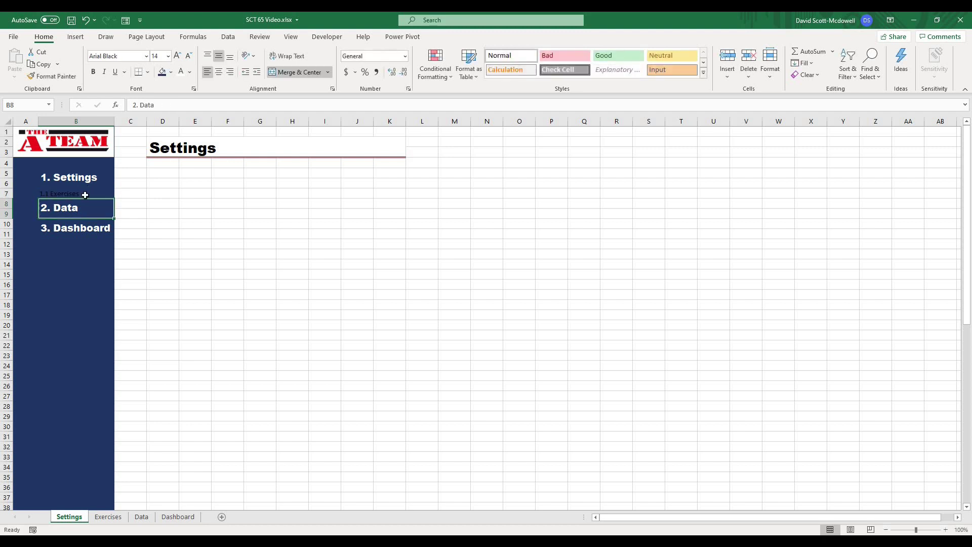
- Format the "1.1 Exercises" entry in white Arial Black and center it horizontally
{"action": "left_click", "coordinate": [85, 195]}
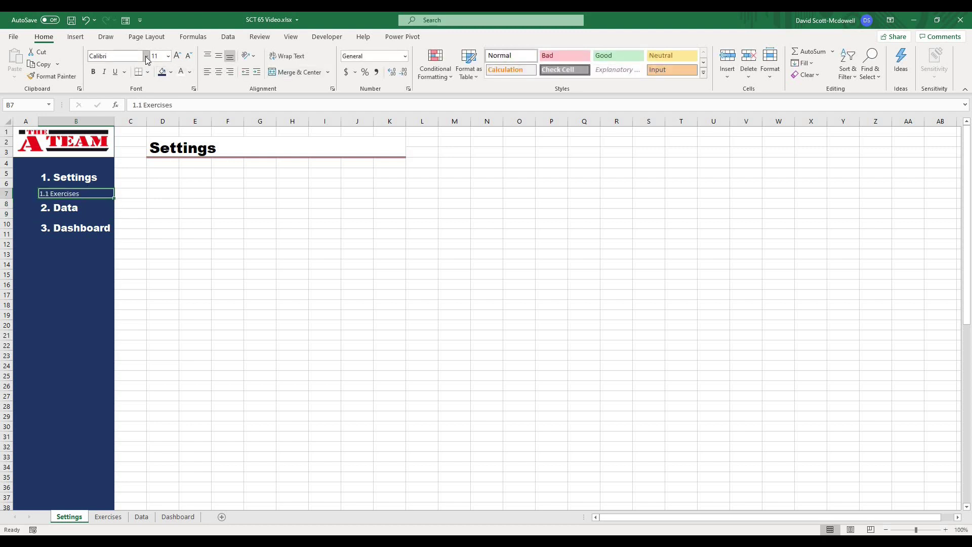
{"action": "left_click", "coordinate": [147, 59]}
{"action": "left_click", "coordinate": [144, 296]}
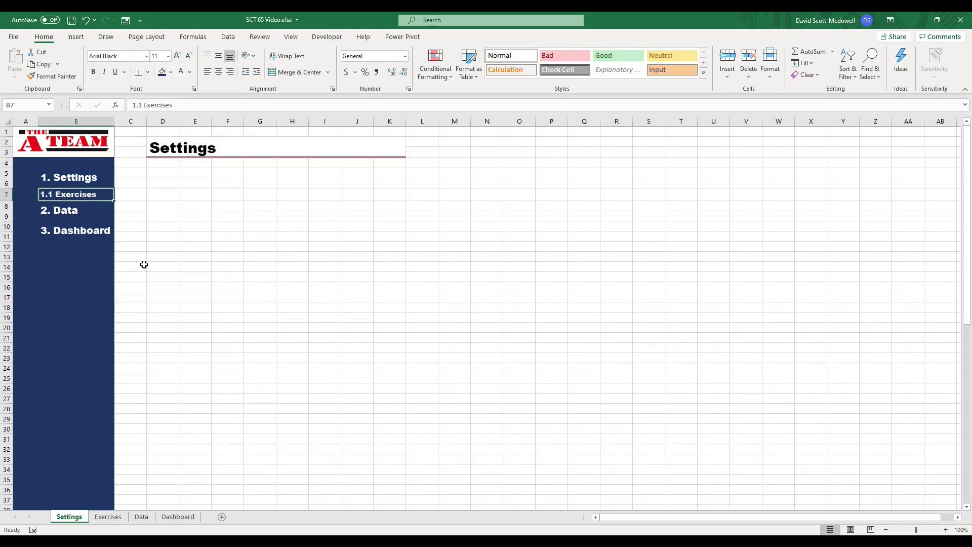
{"action": "left_click", "coordinate": [219, 72]}
{"action": "left_click", "coordinate": [264, 244]}
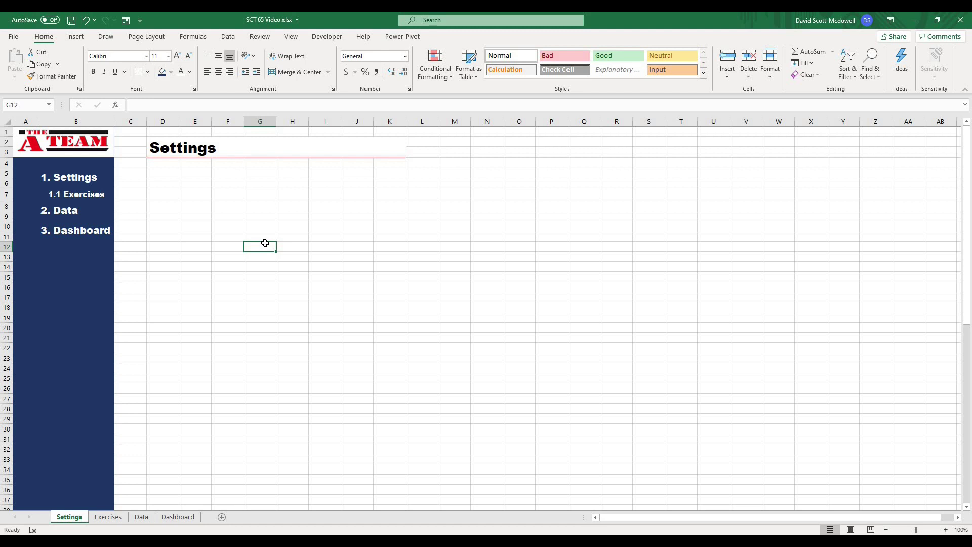
{"action": "key", "text": "Left"}
{"action": "key", "text": "Left"}
{"action": "key", "text": "Up"}
{"action": "key", "text": "Up"}
{"action": "key", "text": "Up"}
{"action": "key", "text": "Up"}
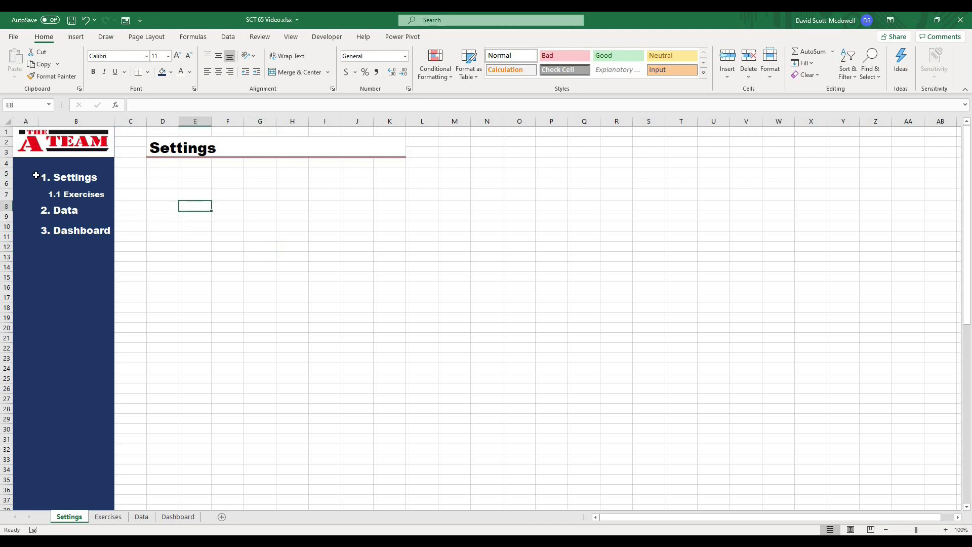
- Merge and center the column A cell pairs A5:A6, A8:A9 and A10:A11 beside the three main menu entries
{"action": "left_click_drag", "start_coordinate": [36, 175], "coordinate": [25, 237]}
{"action": "left_click", "coordinate": [296, 72]}
{"action": "left_click", "coordinate": [228, 253]}
{"action": "left_click", "coordinate": [297, 72]}
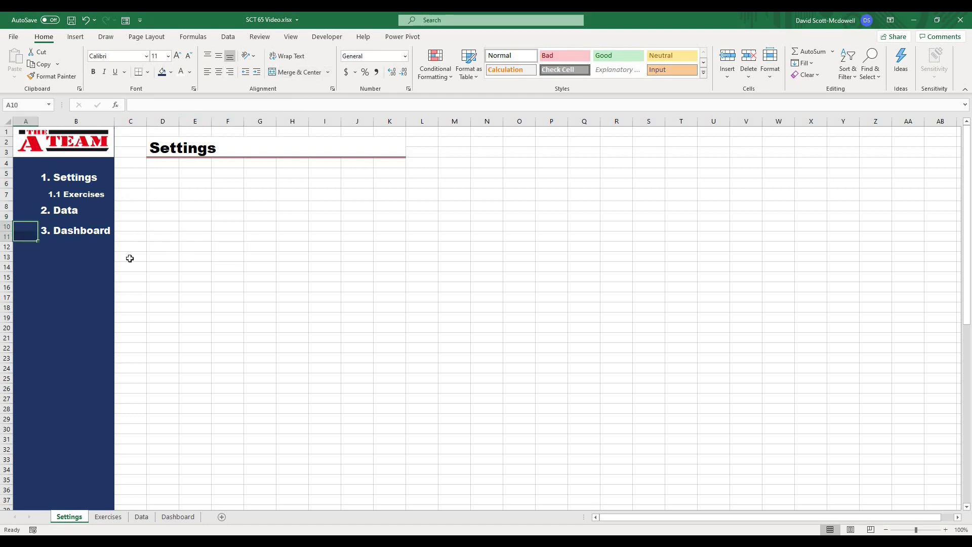
{"action": "left_click", "coordinate": [296, 72]}
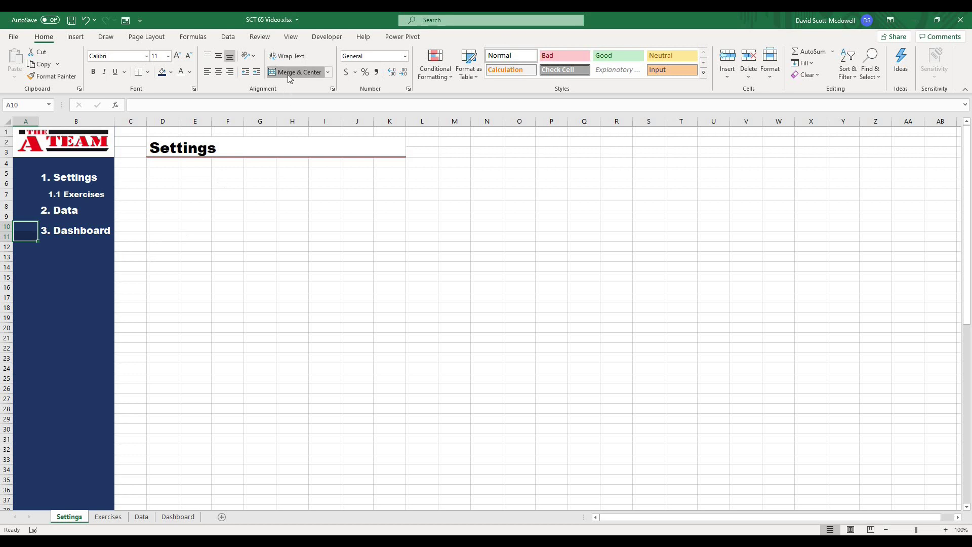
{"action": "left_click", "coordinate": [208, 253]}
{"action": "left_click", "coordinate": [20, 228]}
{"action": "left_click", "coordinate": [20, 208]}
{"action": "left_click", "coordinate": [26, 178]}
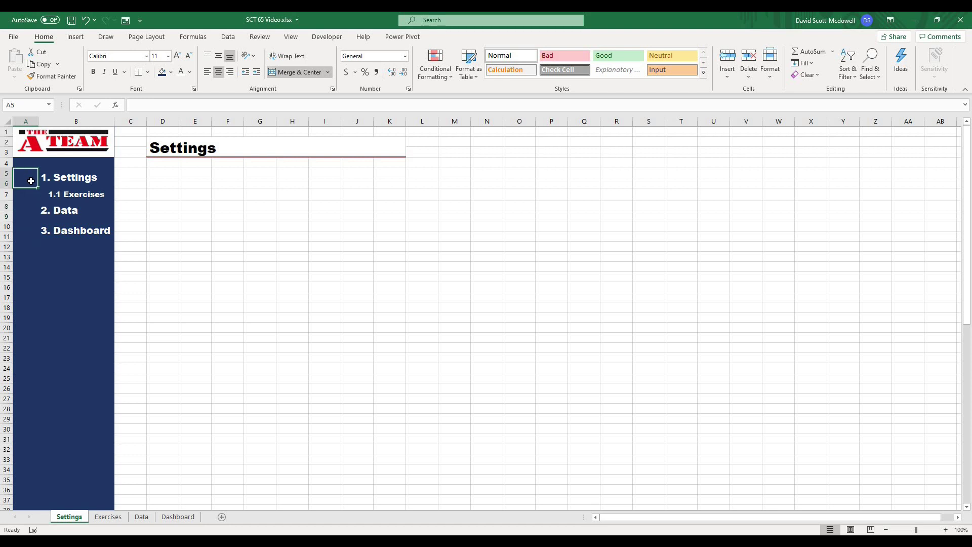
{"action": "left_click", "coordinate": [184, 234]}
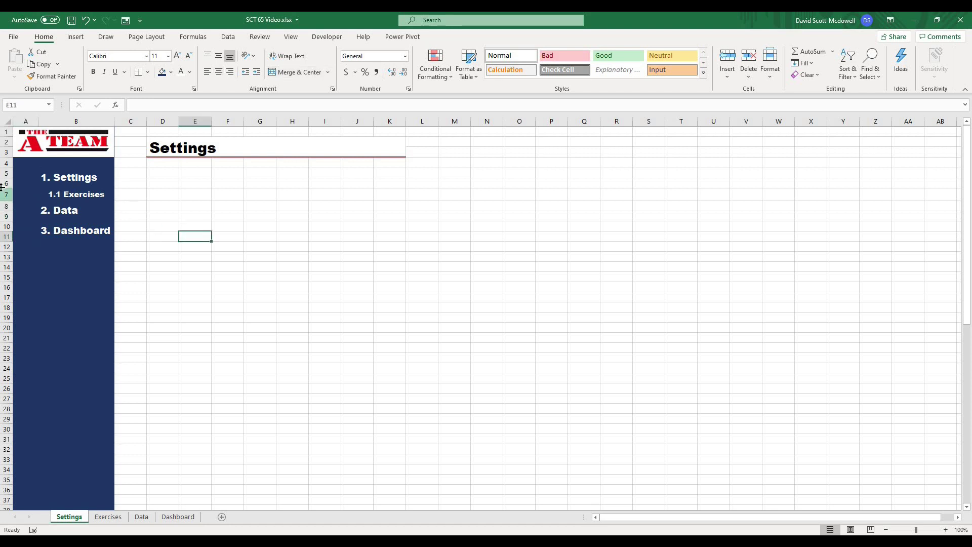
- Search the icon library for "settings" and insert the bold sliders icon at cell A5
{"action": "left_click", "coordinate": [28, 179]}
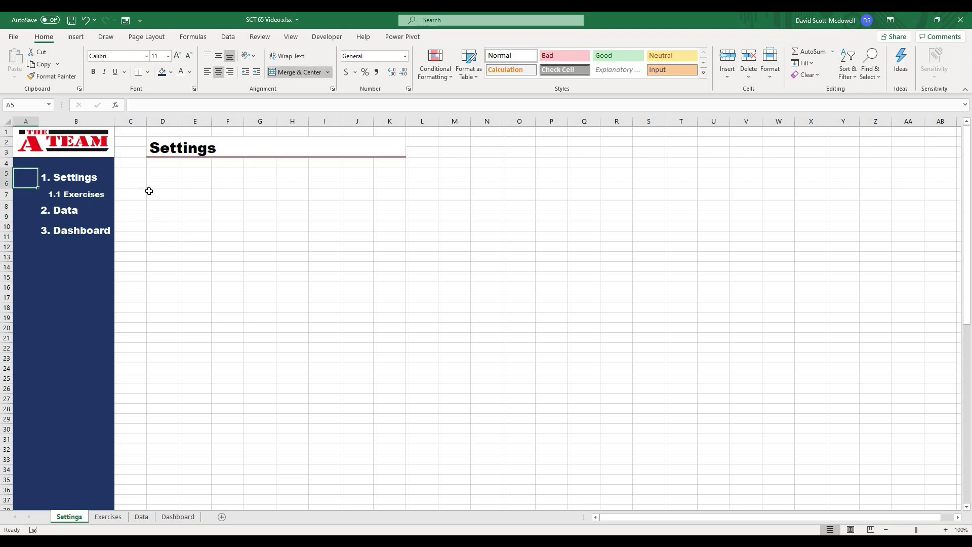
{"action": "left_click", "coordinate": [75, 38]}
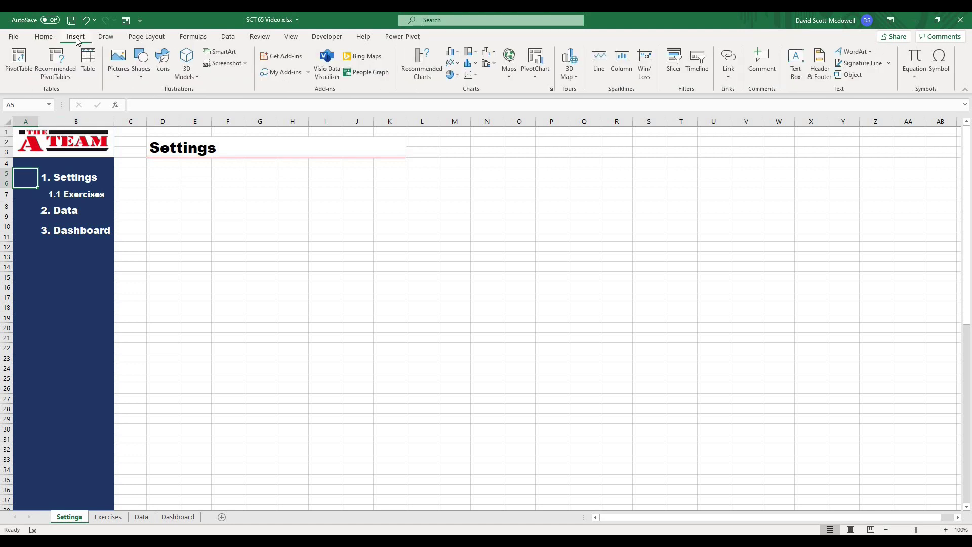
{"action": "left_click", "coordinate": [161, 60]}
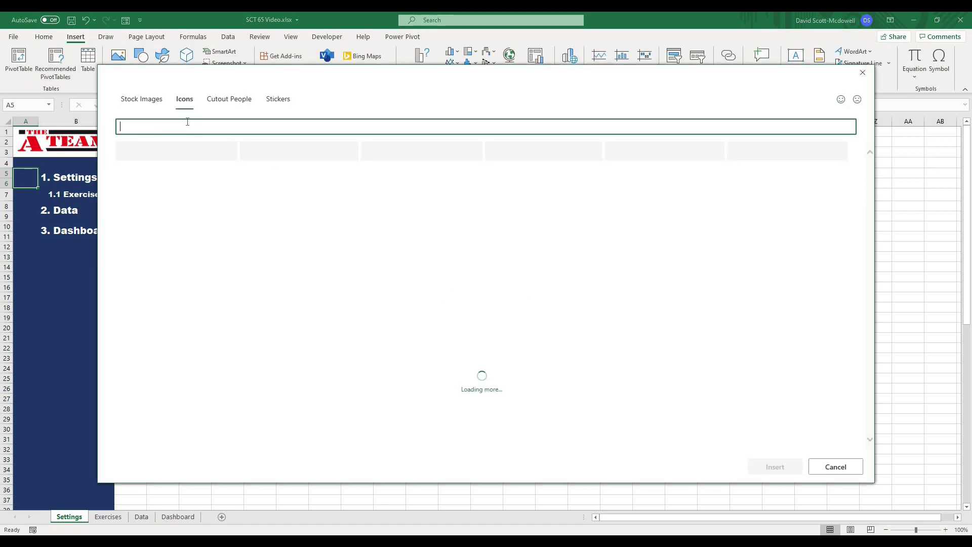
{"action": "type", "text": "se"}
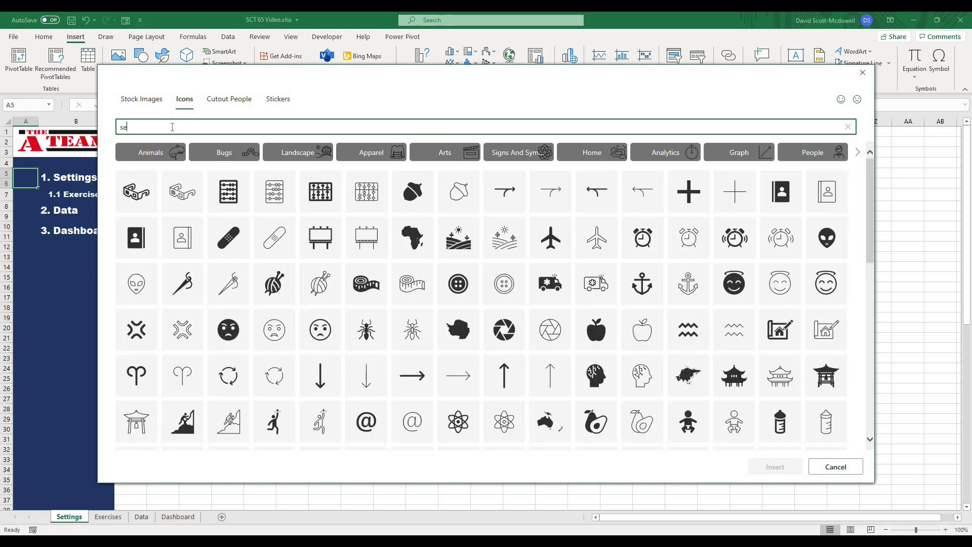
{"action": "type", "text": "ttings"}
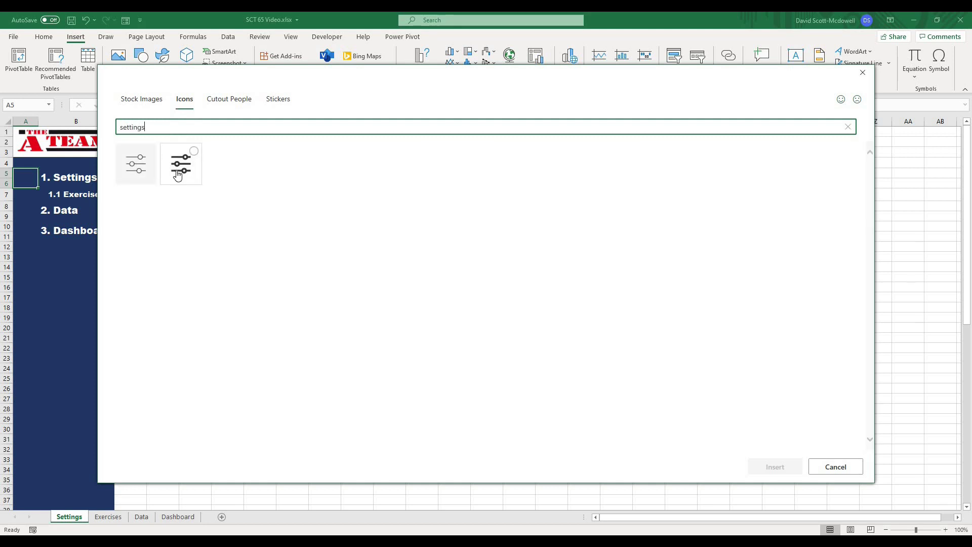
{"action": "left_click", "coordinate": [180, 170]}
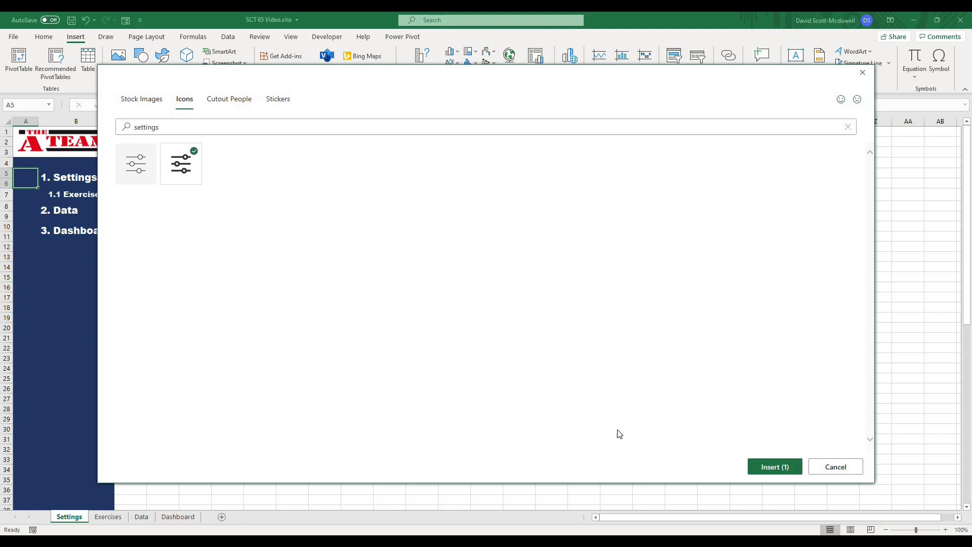
{"action": "left_click", "coordinate": [770, 474]}
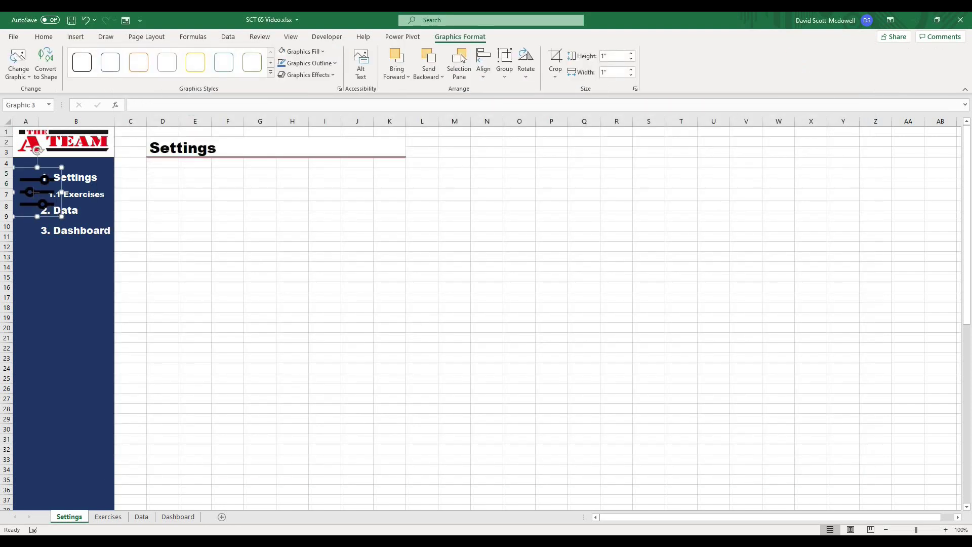
- Resize the sliders icon to about 0.42" high by 0.52" wide to fit merged cell A5:A6, and fill it white
{"action": "left_click_drag", "start_coordinate": [61, 217], "coordinate": [25, 189]}
{"action": "left_click", "coordinate": [278, 215]}
{"action": "left_click", "coordinate": [24, 191]}
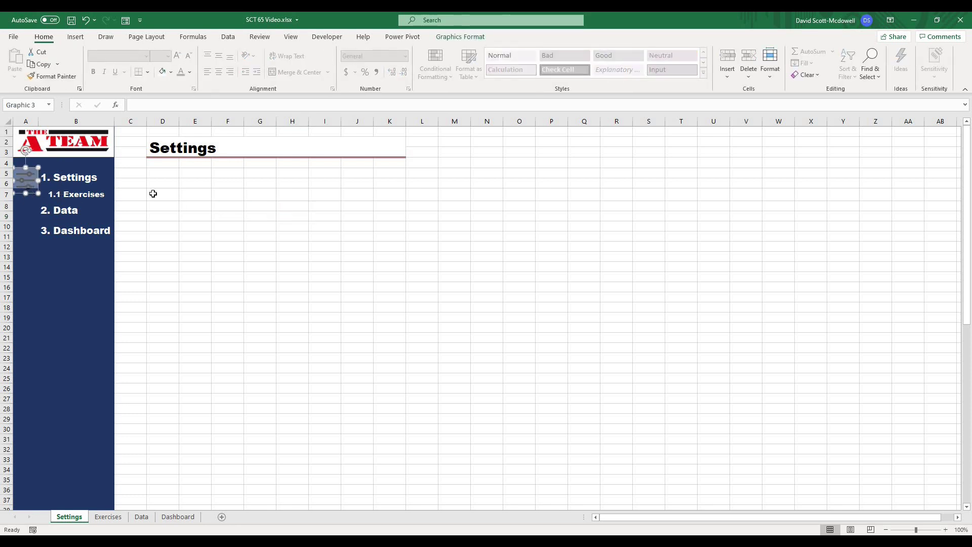
{"action": "left_click", "coordinate": [260, 199]}
{"action": "left_click", "coordinate": [28, 182]}
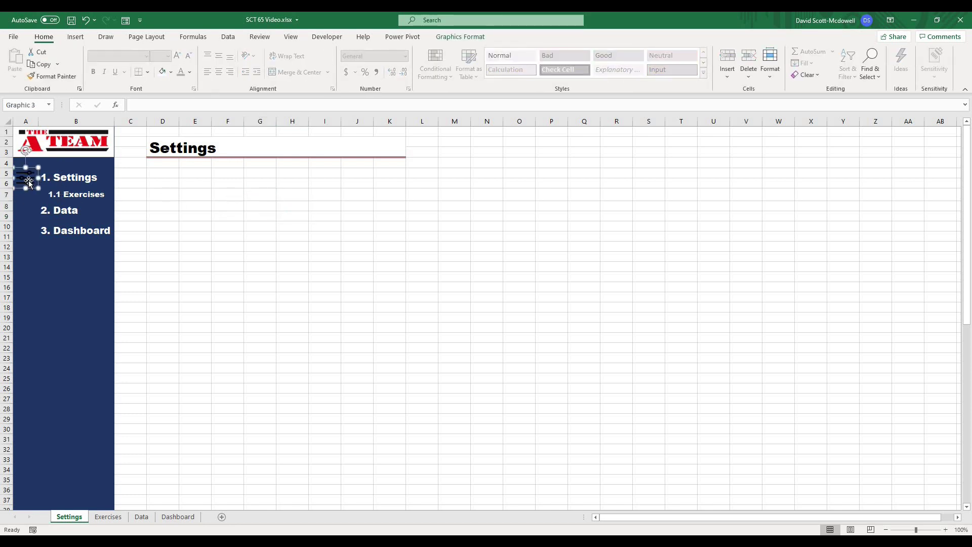
{"action": "left_click", "coordinate": [445, 38]}
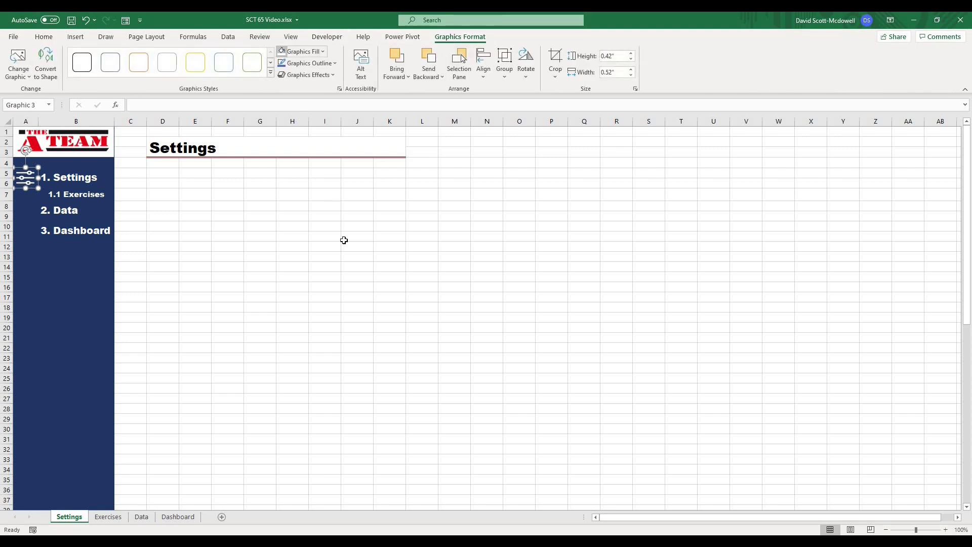
{"action": "left_click", "coordinate": [352, 266]}
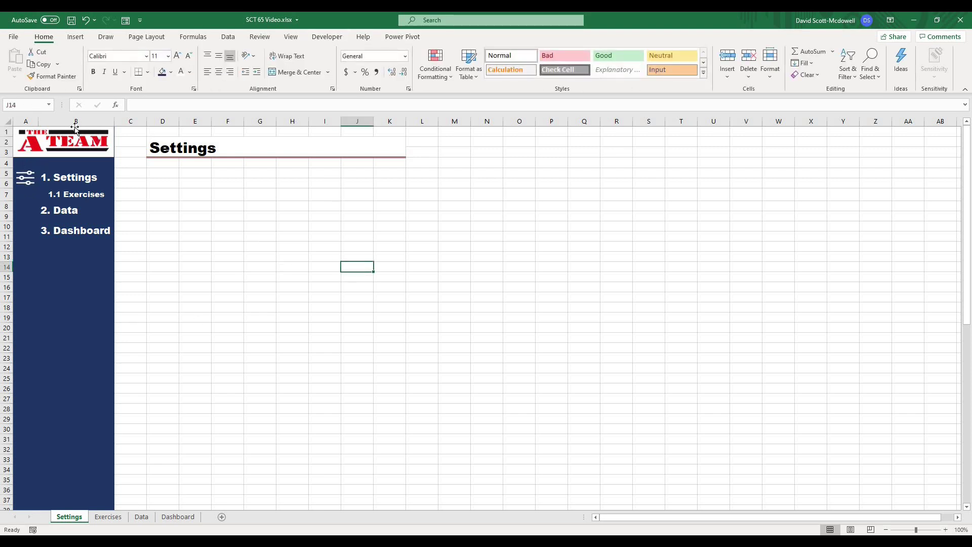
- Copy the white sliders icon into merged cell A8:A9 beside the "2. Data" entry
{"action": "left_click", "coordinate": [25, 178]}
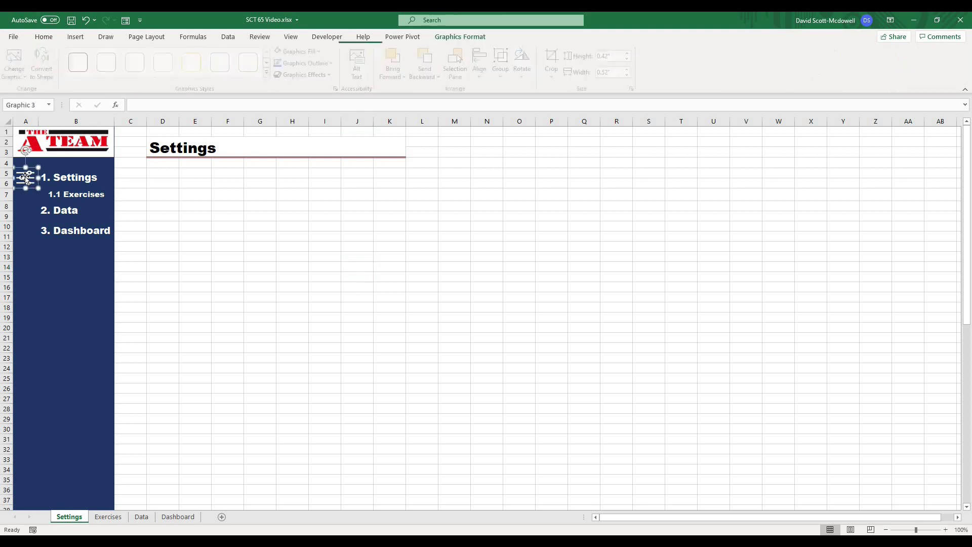
{"action": "left_click", "coordinate": [27, 210]}
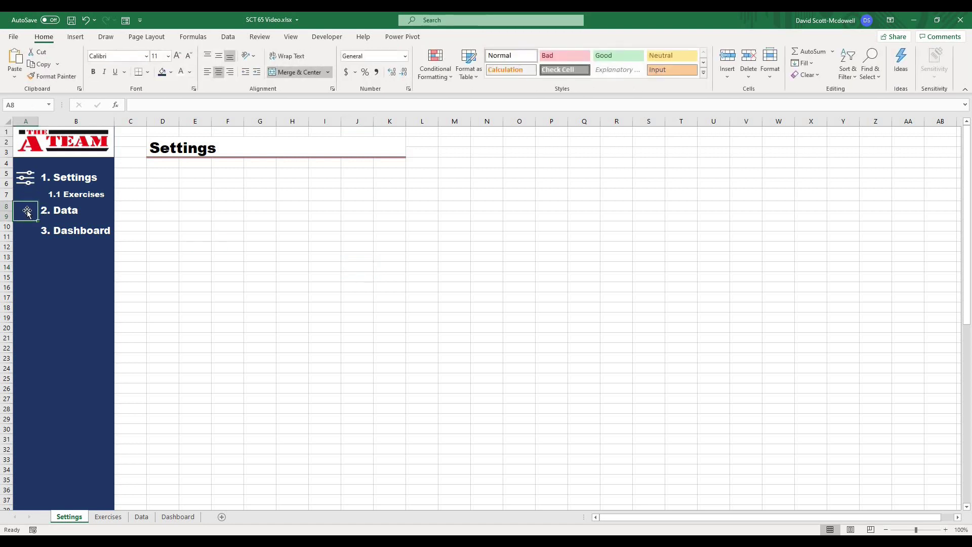
{"action": "key", "text": "ctrl+v"}
- Replace the copied icon beside "2. Data" with the solid database cylinder icon, searching the icon library for "data"
{"action": "right_click", "coordinate": [28, 214]}
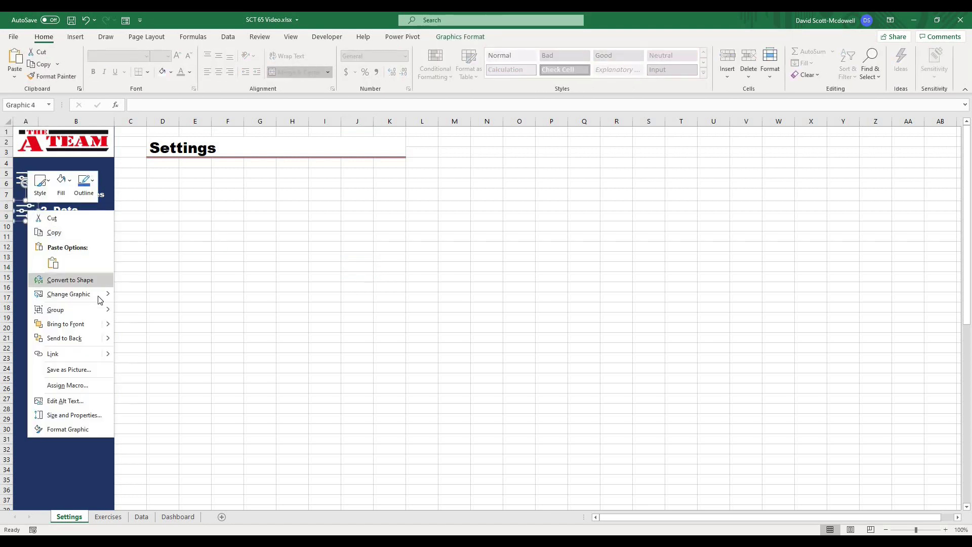
{"action": "mouse_move", "coordinate": [98, 296]}
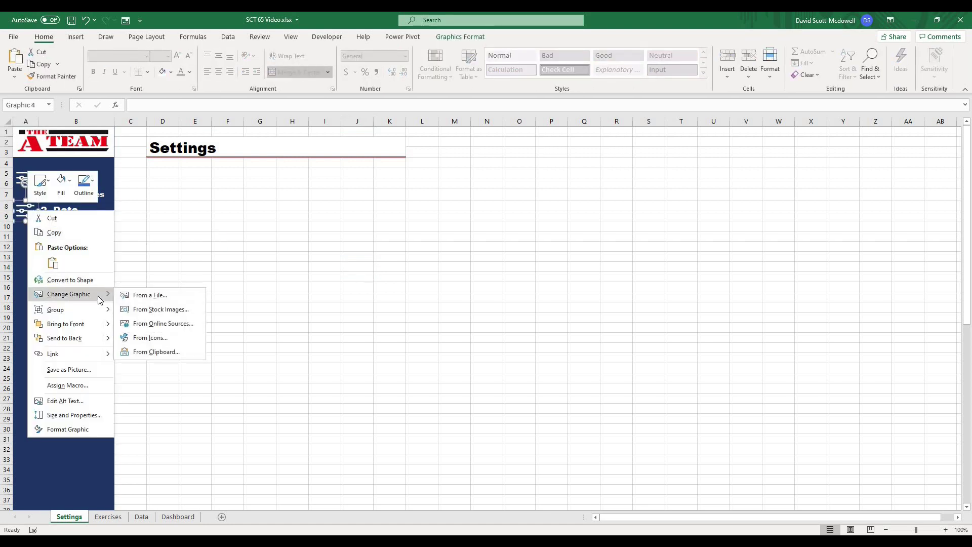
{"action": "left_click", "coordinate": [151, 337]}
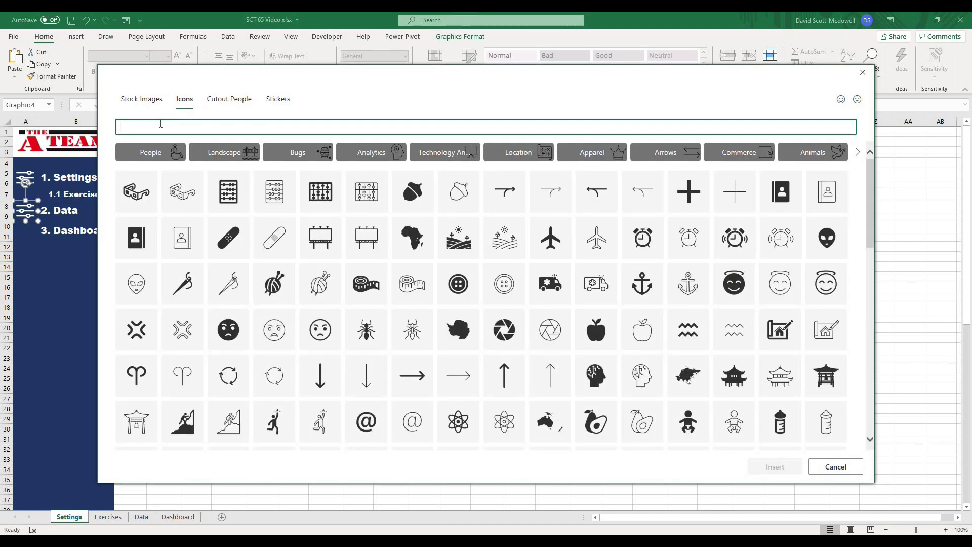
{"action": "type", "text": "data"}
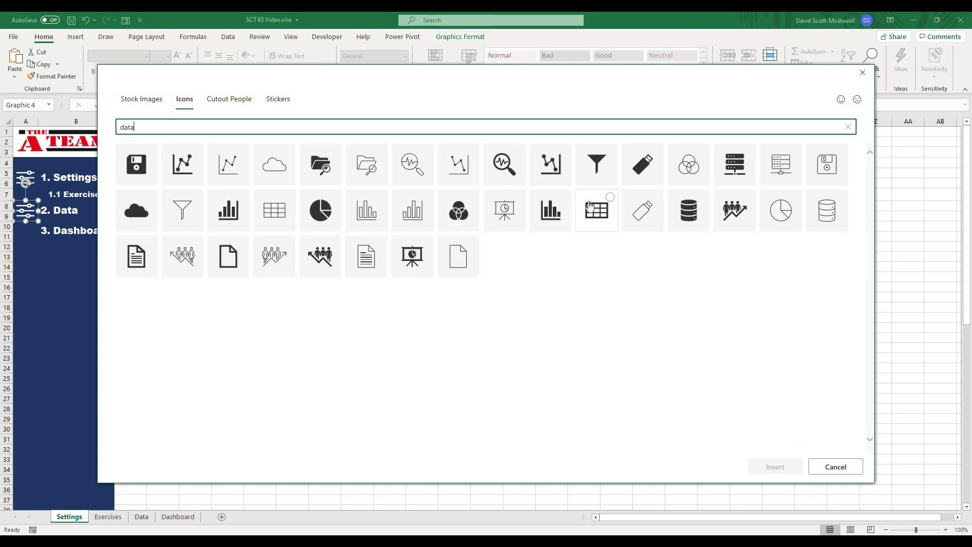
{"action": "left_click", "coordinate": [828, 218]}
{"action": "left_click", "coordinate": [754, 213]}
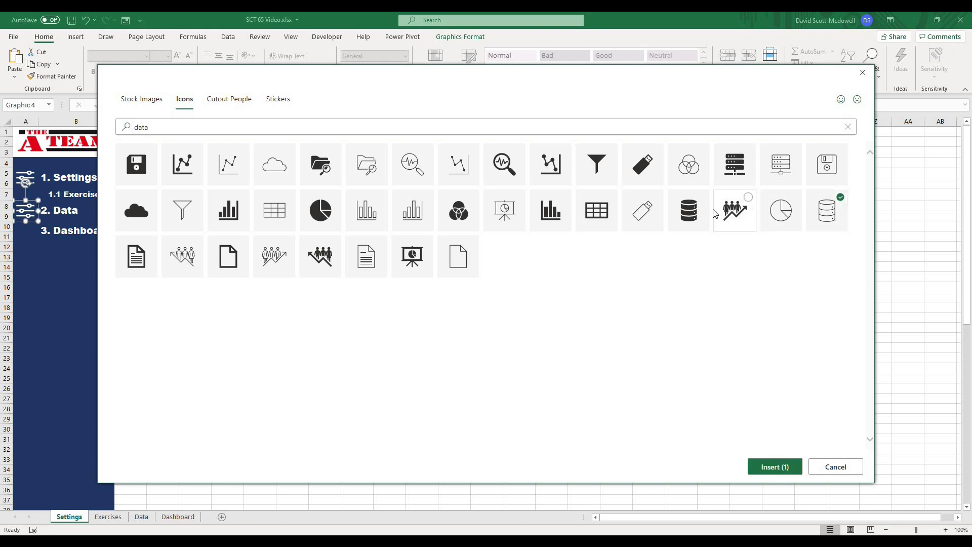
{"action": "left_click", "coordinate": [701, 214]}
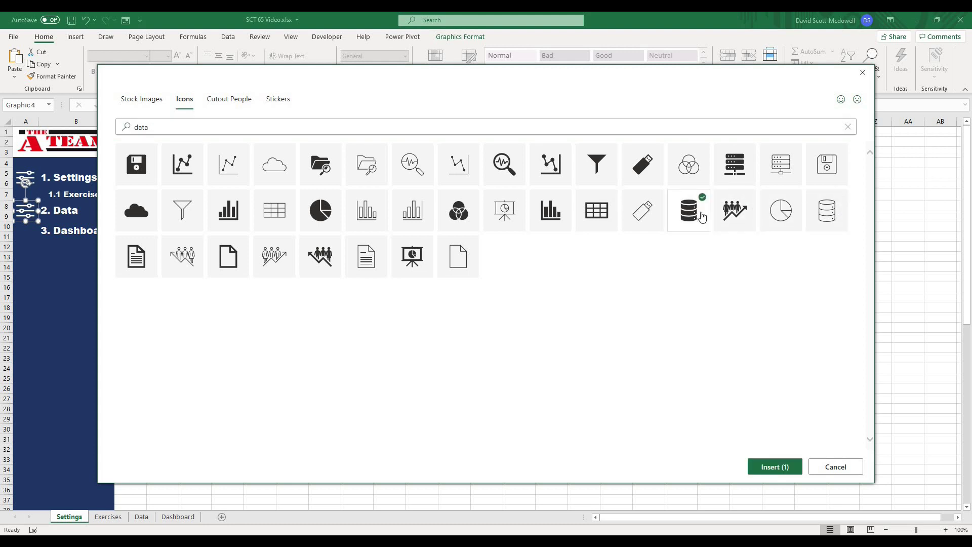
{"action": "left_click", "coordinate": [775, 466]}
{"action": "left_click", "coordinate": [481, 357]}
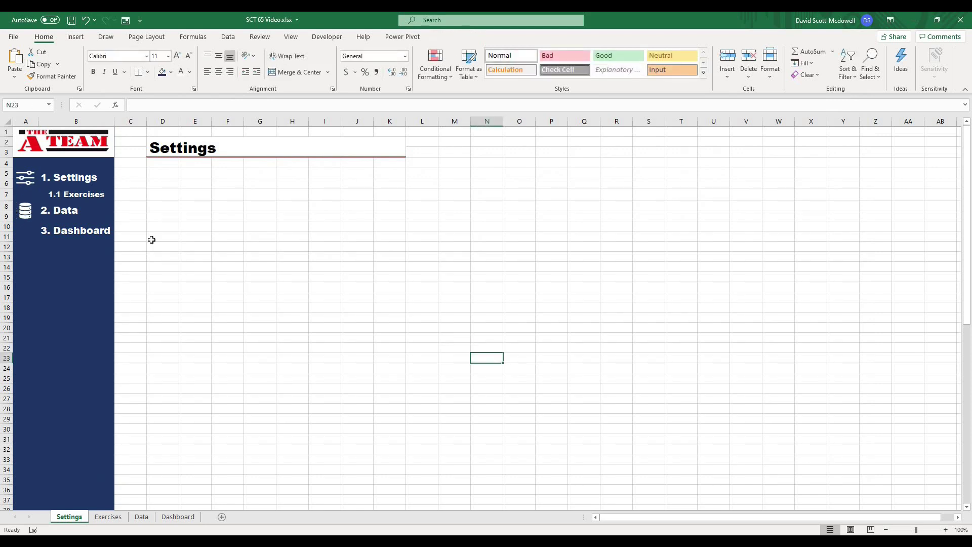
- Copy the database icon into merged cell A10:A11 beside "3. Dashboard" and align it with the icon above
{"action": "left_click", "coordinate": [24, 224]}
{"action": "left_click", "coordinate": [25, 218]}
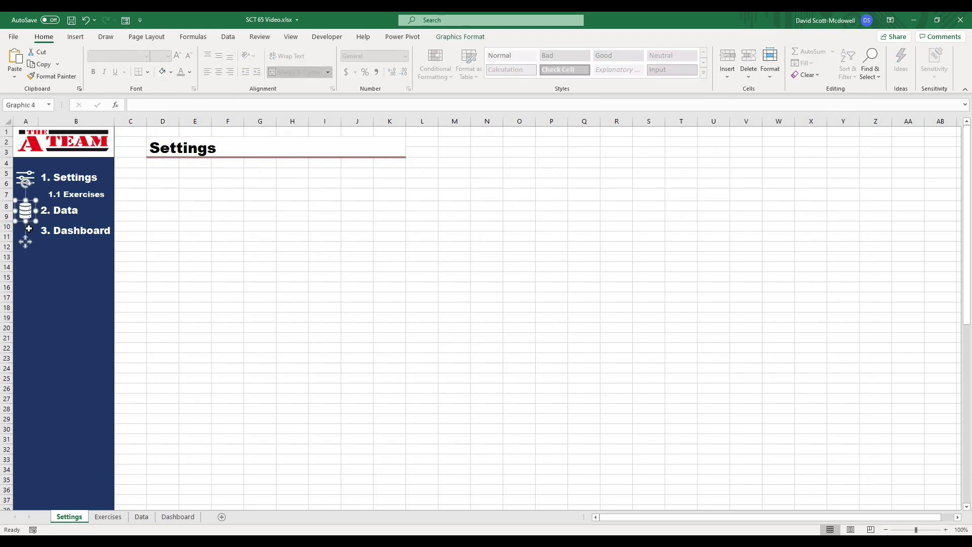
{"action": "left_click", "coordinate": [46, 248]}
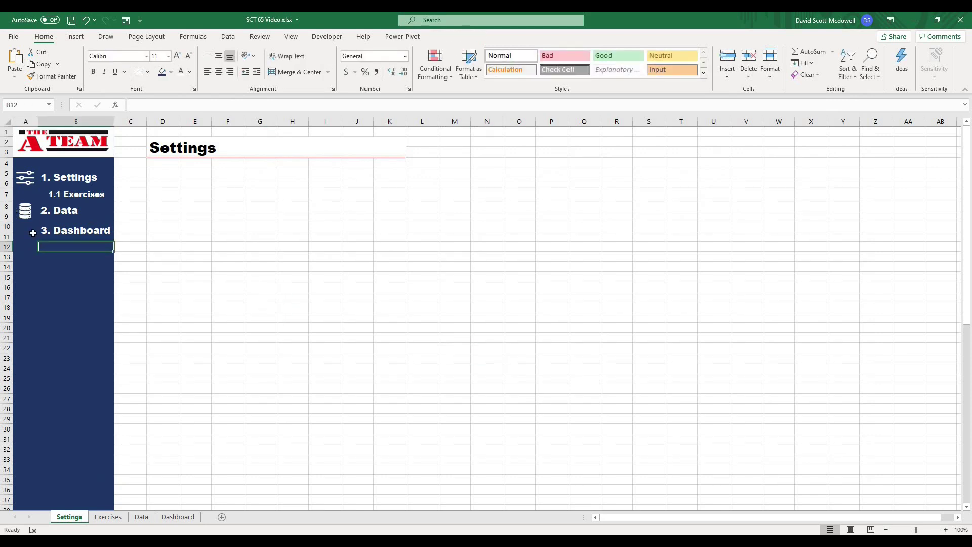
{"action": "left_click", "coordinate": [33, 226]}
{"action": "key", "text": "ctrl+v"}
{"action": "left_click", "coordinate": [184, 265]}
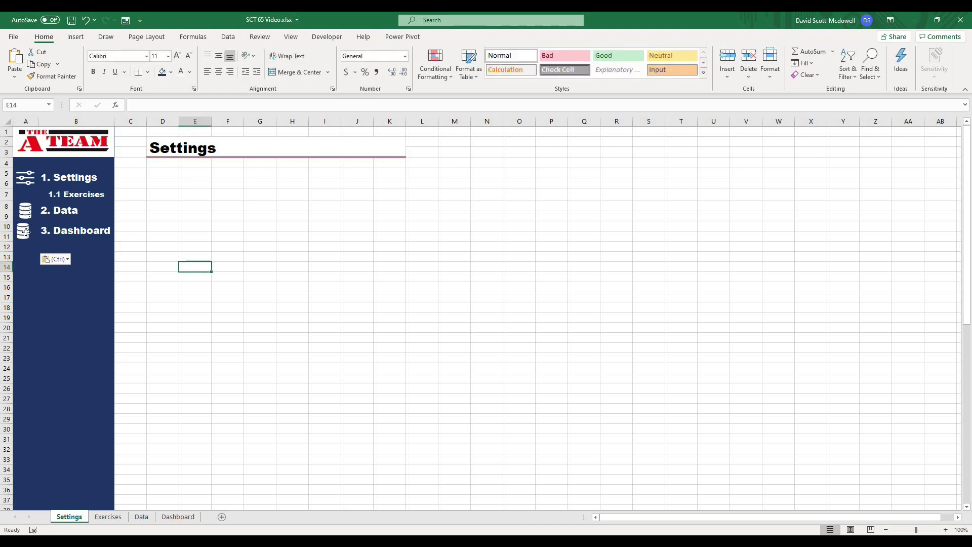
{"action": "left_click", "coordinate": [28, 231]}
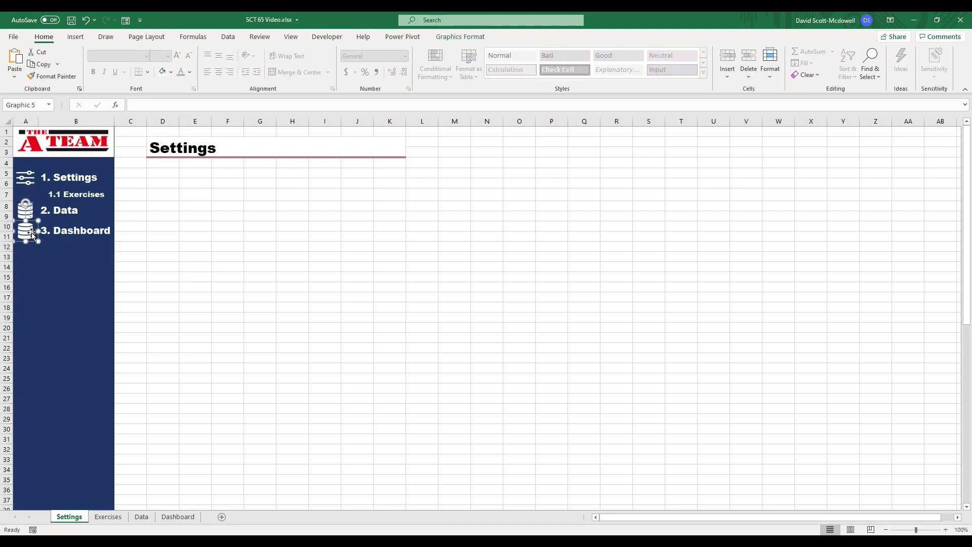
- Replace the icon beside "3. Dashboard" with the solid bar chart icon, searching the icon library for "graph"
{"action": "right_click", "coordinate": [28, 232]}
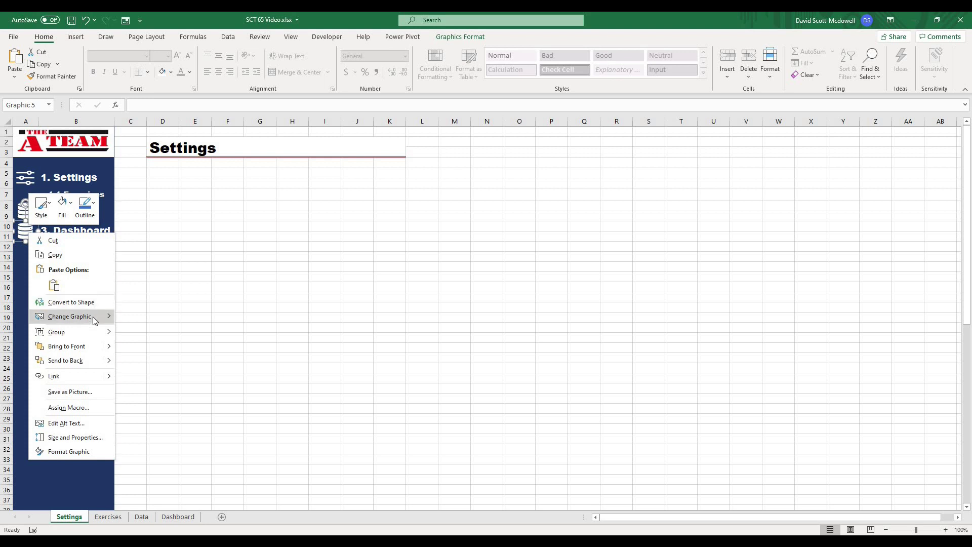
{"action": "mouse_move", "coordinate": [98, 320]}
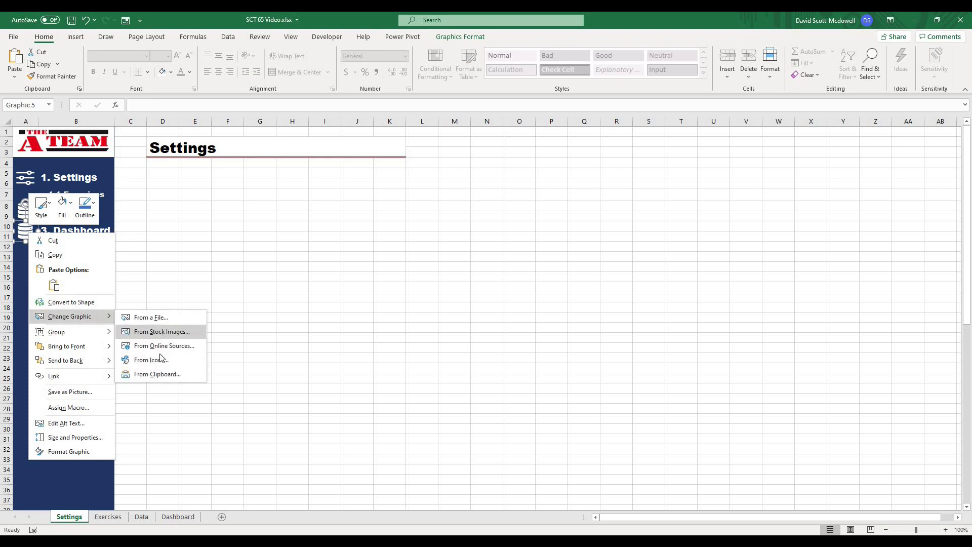
{"action": "left_click", "coordinate": [142, 360]}
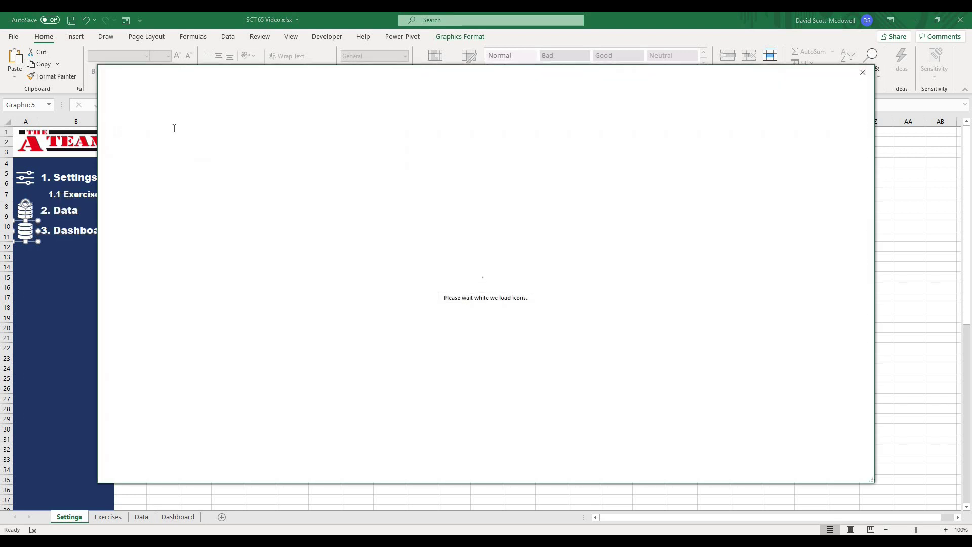
{"action": "type", "text": "graph"}
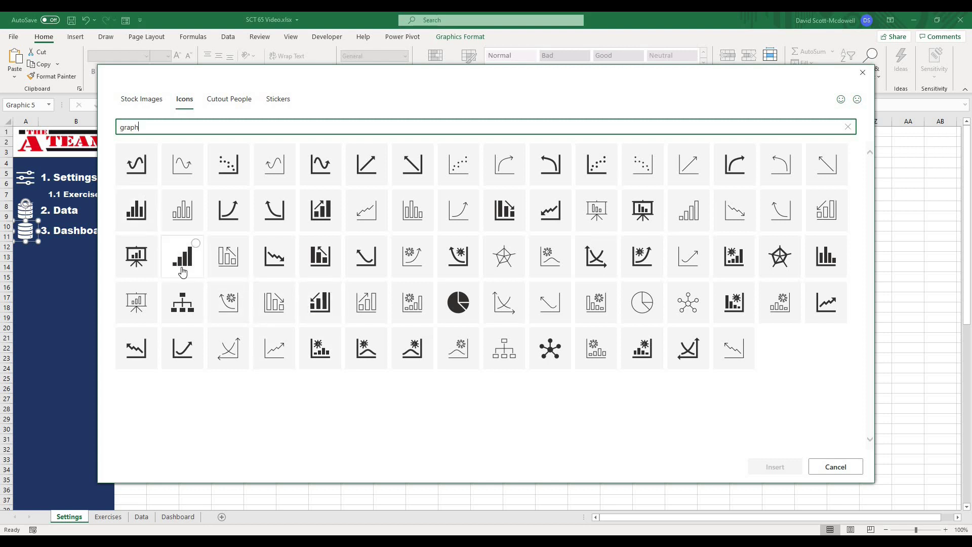
{"action": "left_click", "coordinate": [140, 222]}
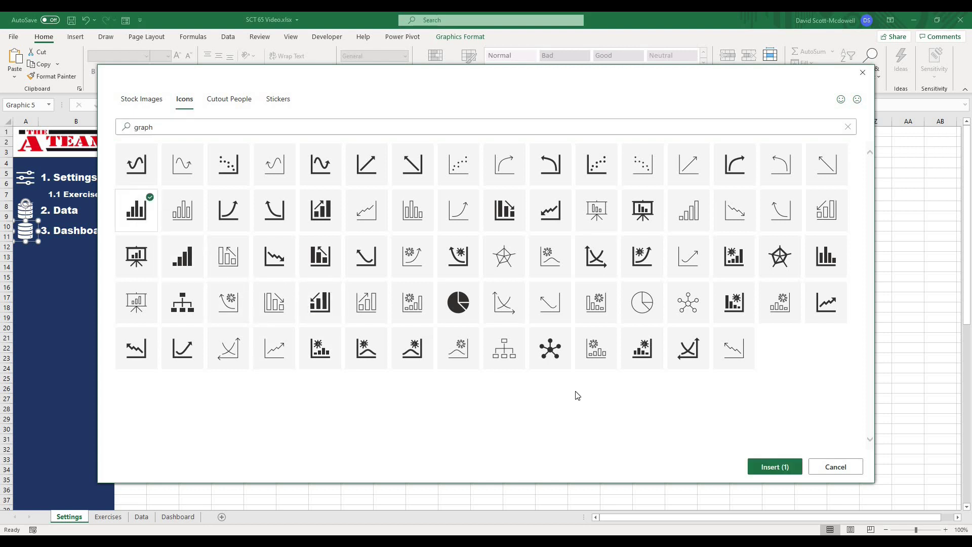
{"action": "left_click", "coordinate": [774, 466]}
{"action": "left_click", "coordinate": [612, 429]}
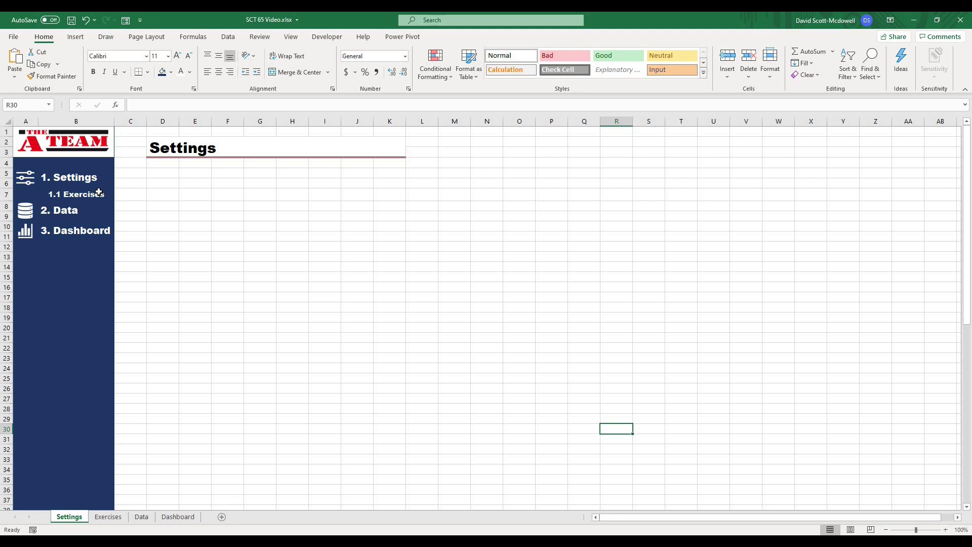
{"action": "left_click", "coordinate": [158, 216]}
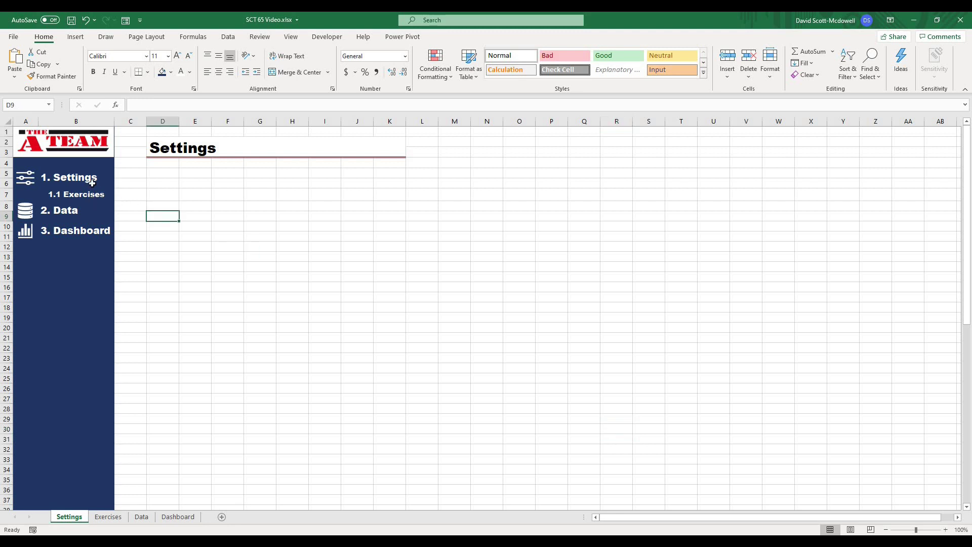
{"action": "left_click", "coordinate": [104, 179]}
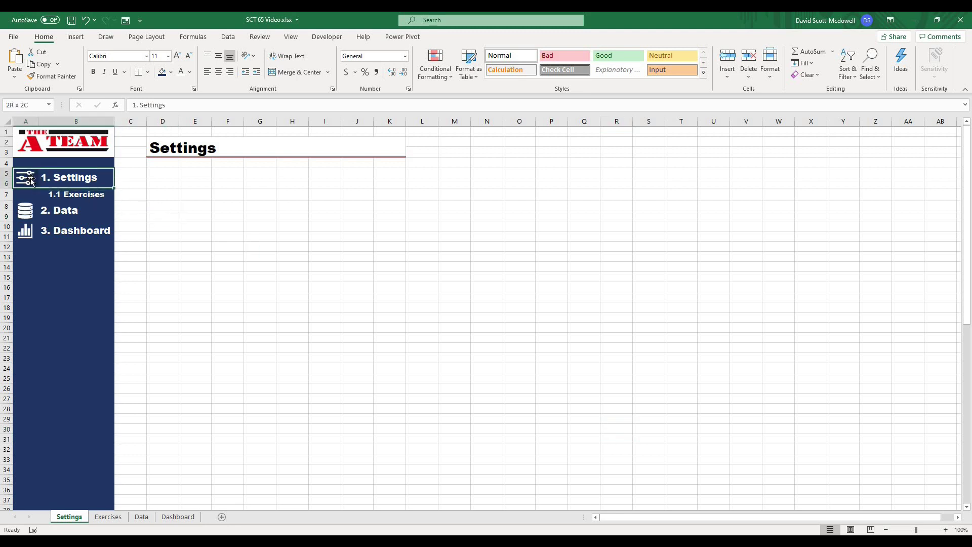
{"action": "left_click", "coordinate": [235, 195]}
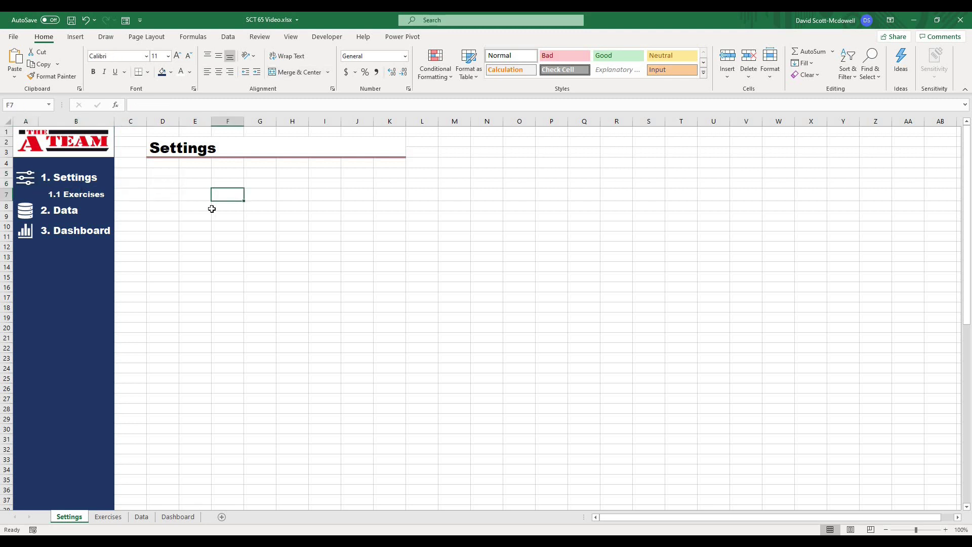
- Hyperlink the "1. Settings" entry in B5 to cell A1 of the Settings sheet in this document
{"action": "left_click", "coordinate": [77, 177]}
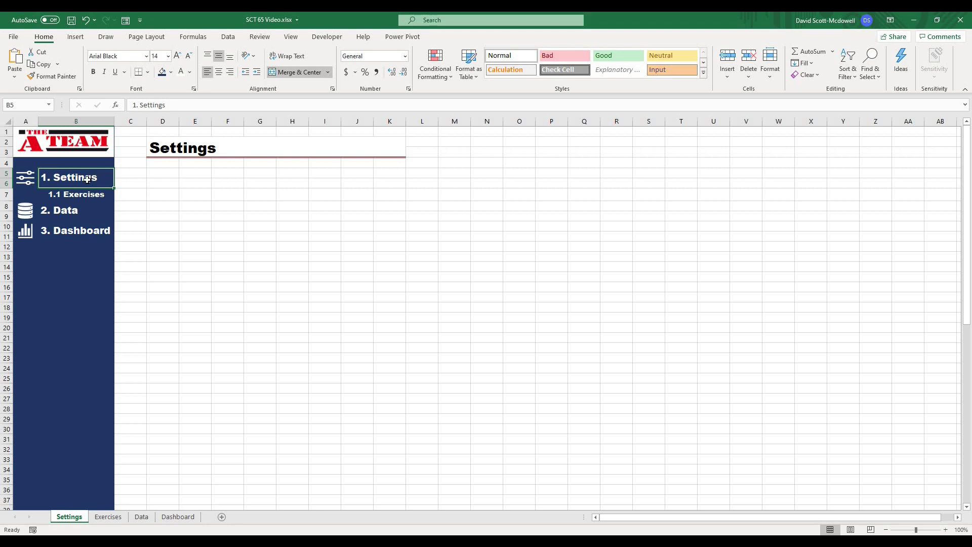
{"action": "right_click", "coordinate": [88, 180]}
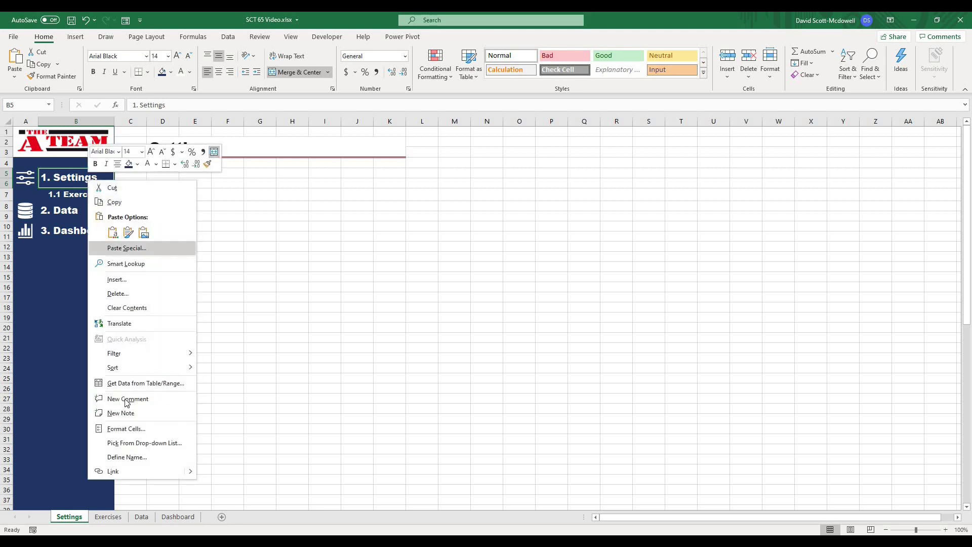
{"action": "left_click", "coordinate": [118, 468]}
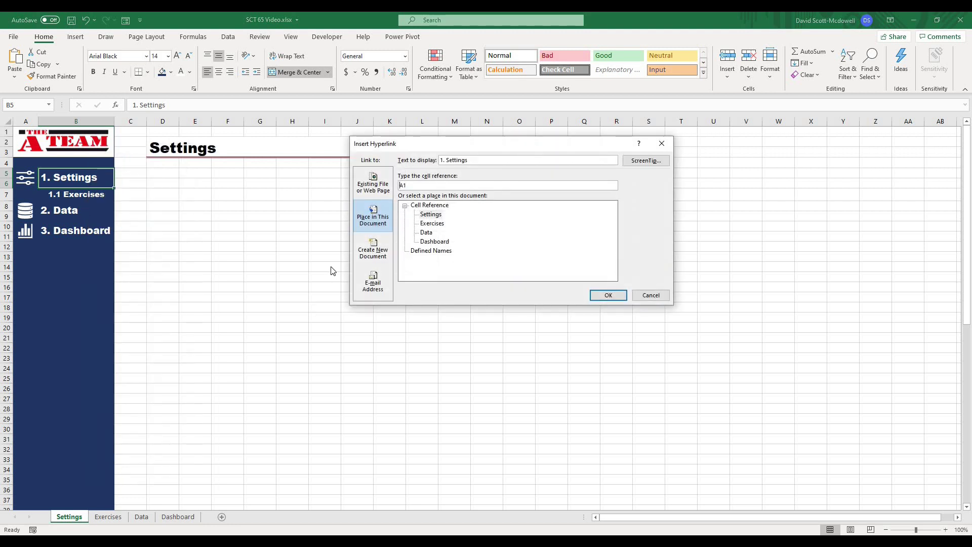
{"action": "left_click_drag", "start_coordinate": [375, 146], "coordinate": [225, 201]}
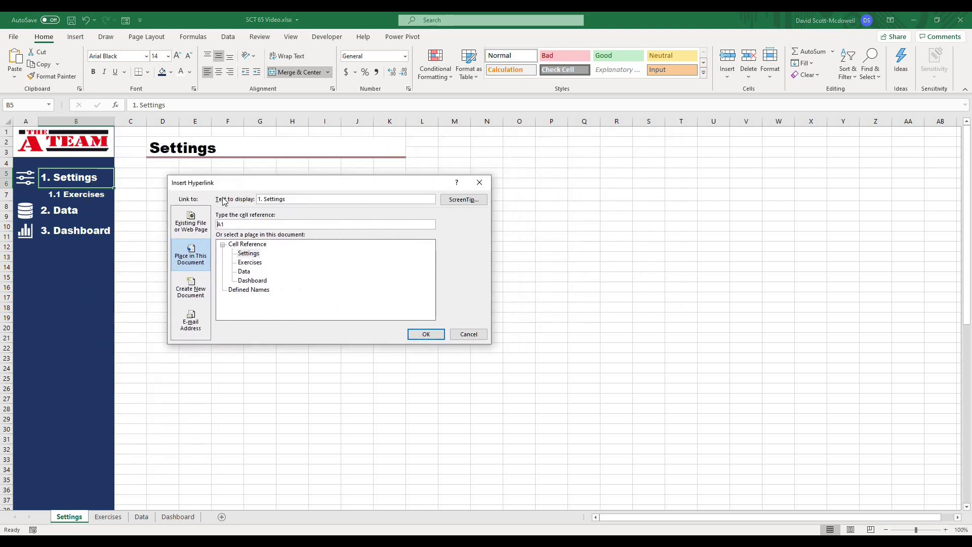
{"action": "left_click", "coordinate": [248, 253]}
{"action": "left_click", "coordinate": [424, 336]}
{"action": "left_click", "coordinate": [389, 327]}
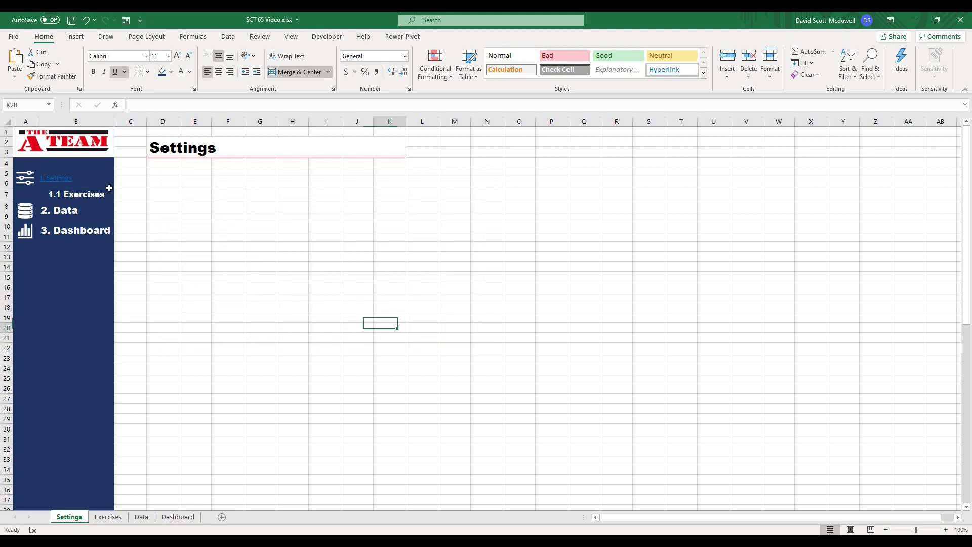
- Test the hyperlink on the "1. Settings" sidebar entry
{"action": "left_click", "coordinate": [60, 183]}
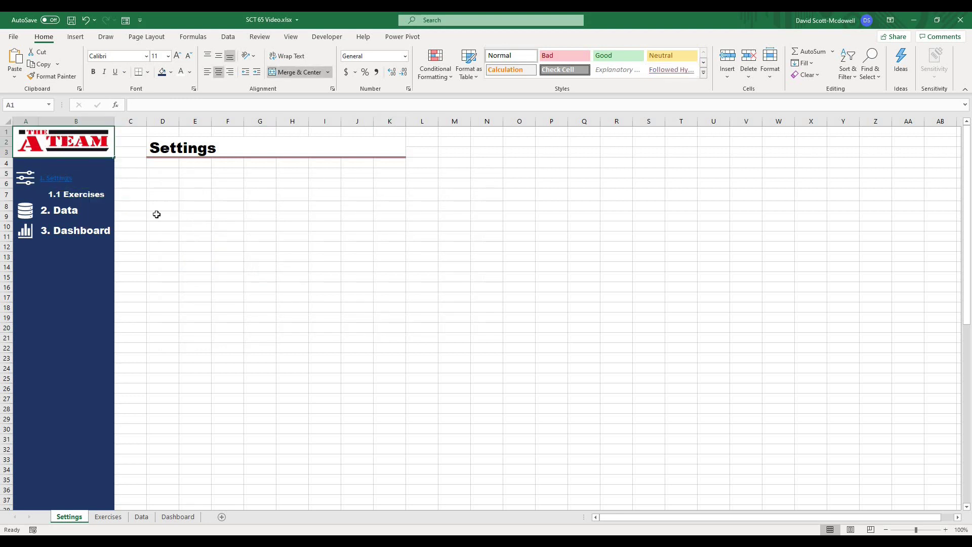
{"action": "left_click", "coordinate": [195, 205]}
{"action": "left_click", "coordinate": [61, 180]}
{"action": "left_click", "coordinate": [195, 206]}
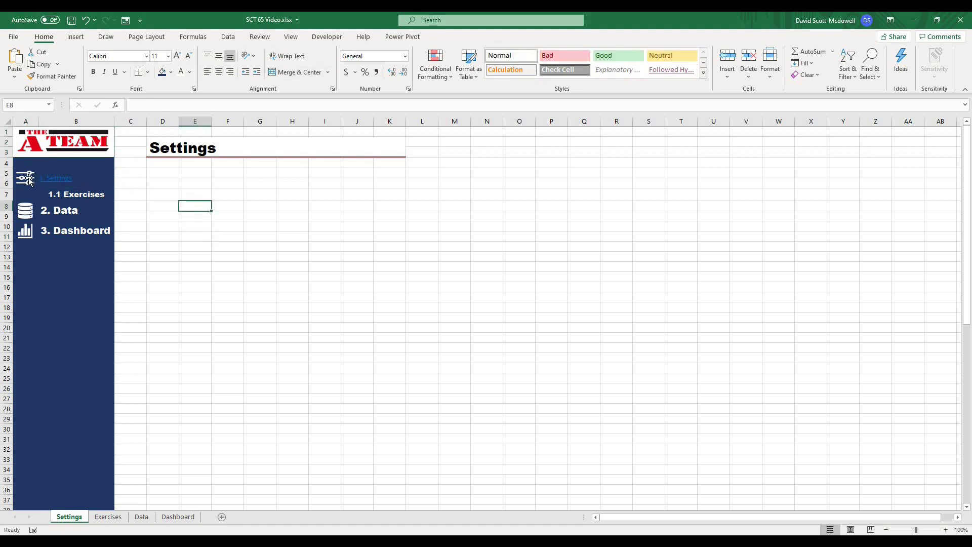
- Hyperlink the sliders icon to cell A1 of the Settings sheet in this document
{"action": "right_click", "coordinate": [28, 177]}
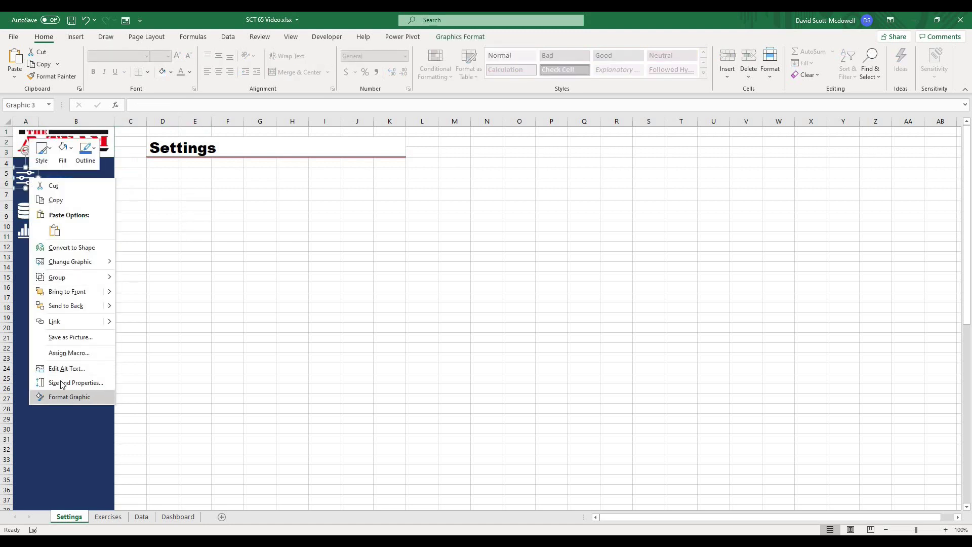
{"action": "left_click", "coordinate": [51, 321]}
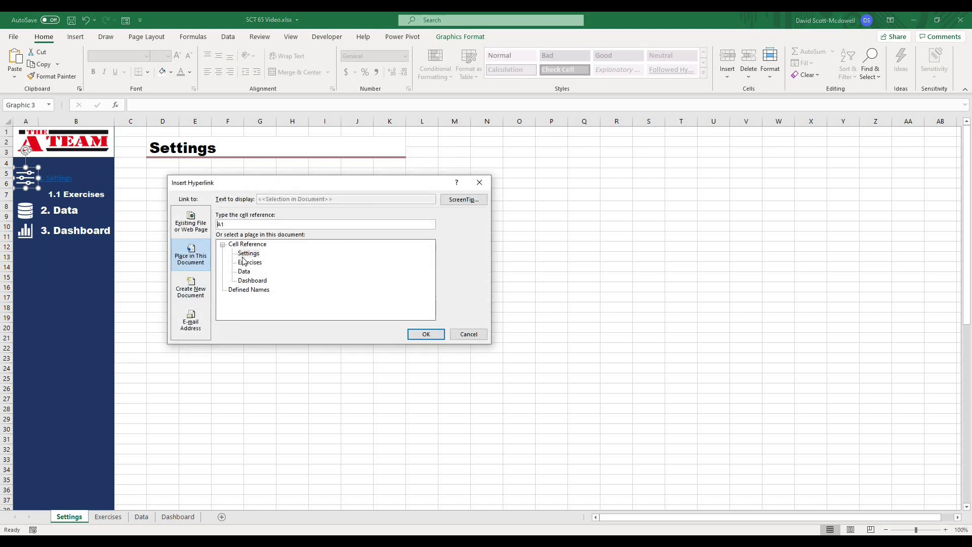
{"action": "left_click", "coordinate": [249, 254]}
{"action": "left_click", "coordinate": [426, 334]}
{"action": "left_click", "coordinate": [419, 336]}
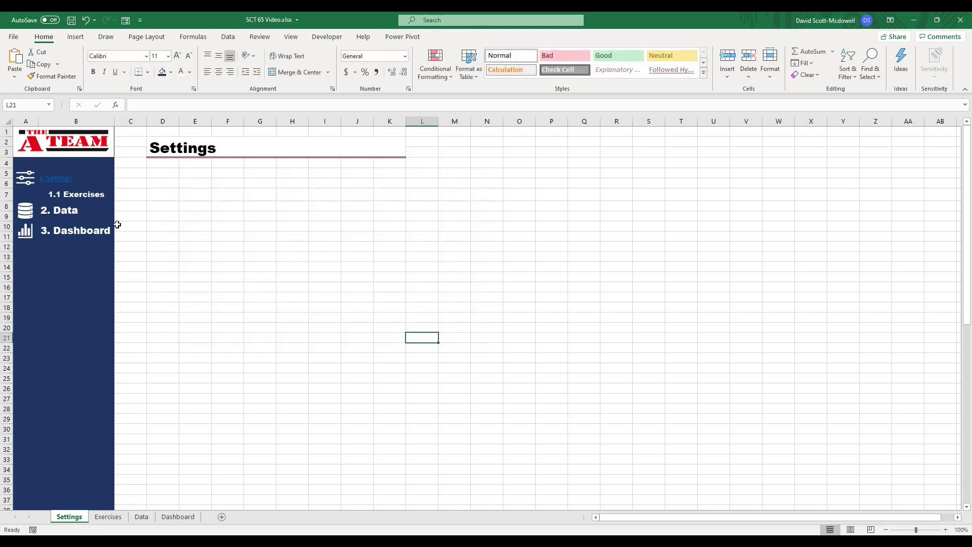
- Copy only the formatting of the "2. Data" sidebar entry onto the "1. Settings" entry in B5
{"action": "left_click", "coordinate": [111, 221]}
{"action": "key", "text": "ctrl+c"}
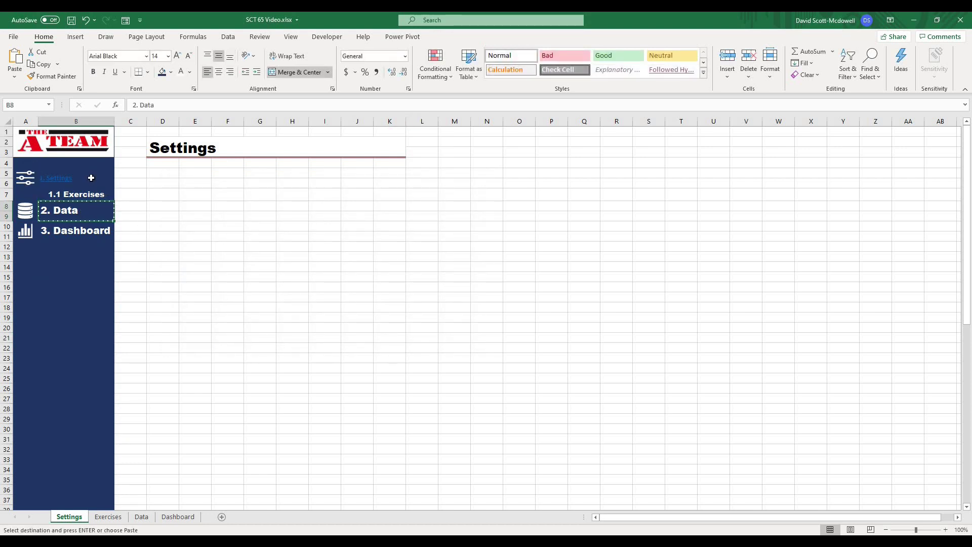
{"action": "right_click", "coordinate": [92, 178]}
{"action": "key", "text": "Escape"}
{"action": "left_click", "coordinate": [76, 214]}
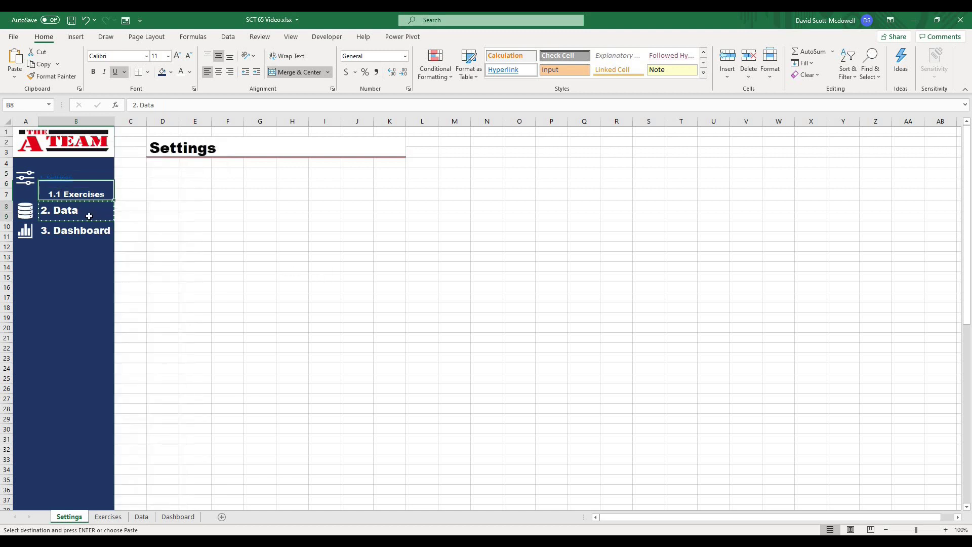
{"action": "right_click", "coordinate": [89, 178]}
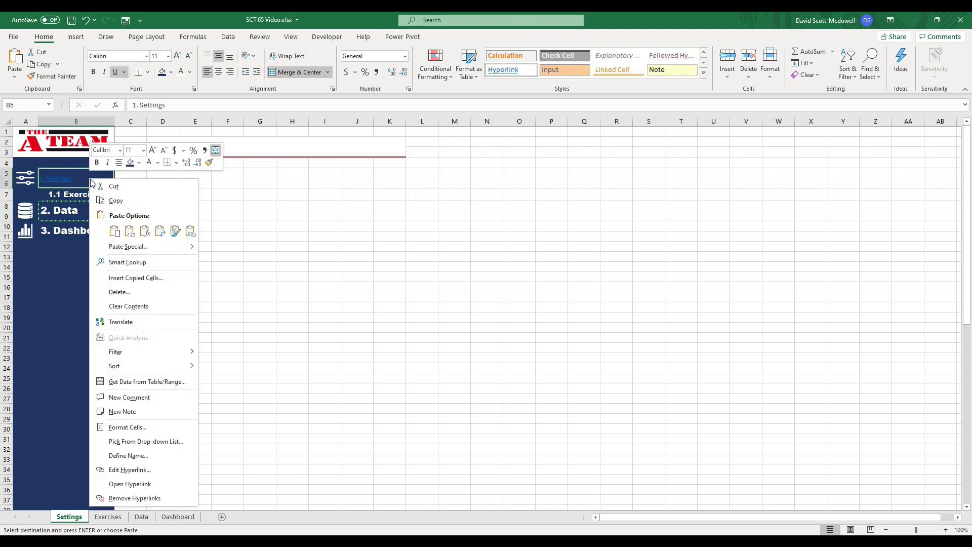
{"action": "left_click", "coordinate": [175, 233]}
{"action": "left_click", "coordinate": [253, 244]}
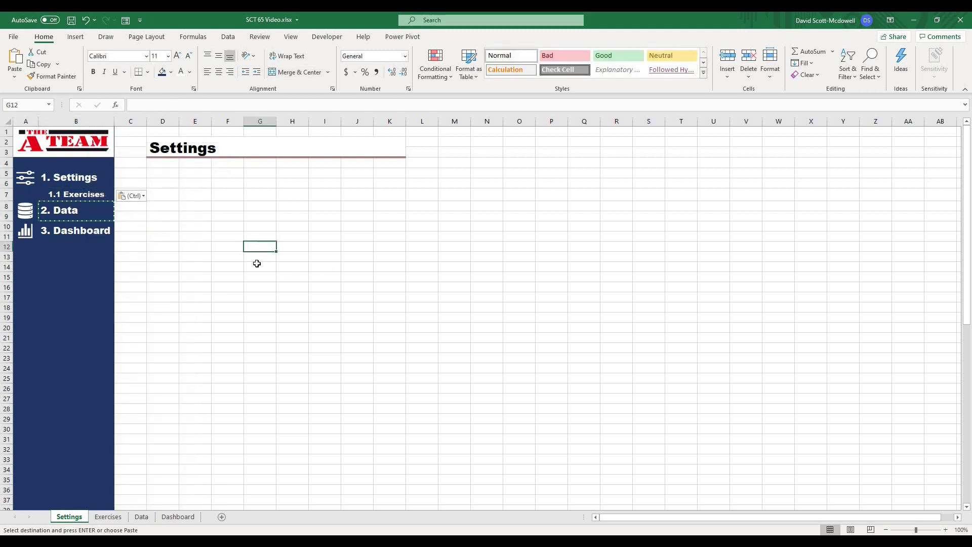
{"action": "left_click", "coordinate": [191, 224]}
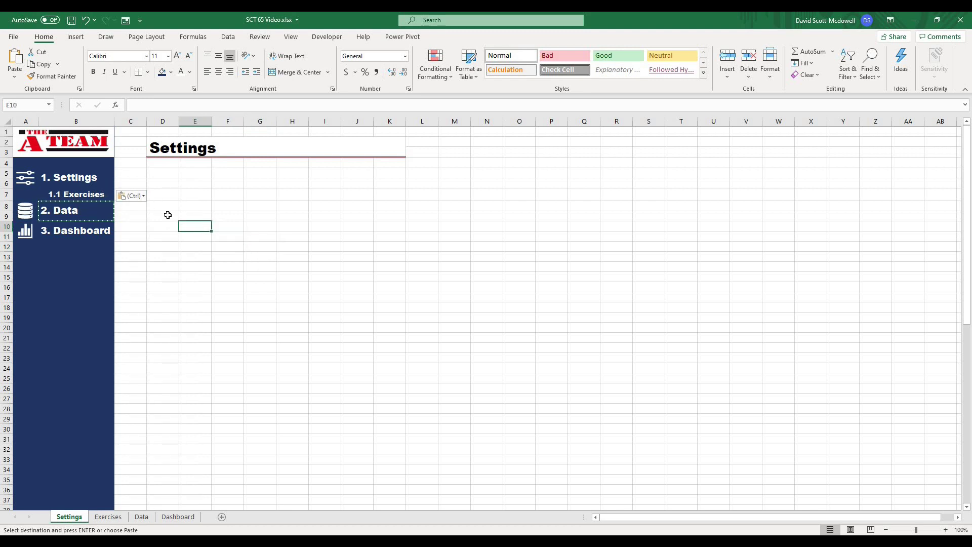
{"action": "key", "text": "Escape"}
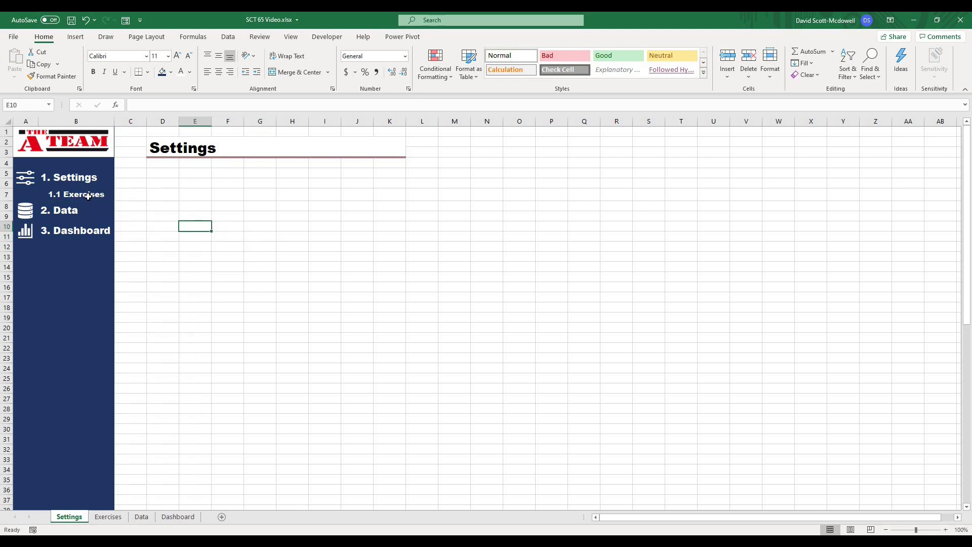
- Hyperlink the "1.1 Exercises" entry in B7 to cell A1 of the Exercises sheet in this document
{"action": "left_click", "coordinate": [88, 196]}
{"action": "right_click", "coordinate": [88, 196]}
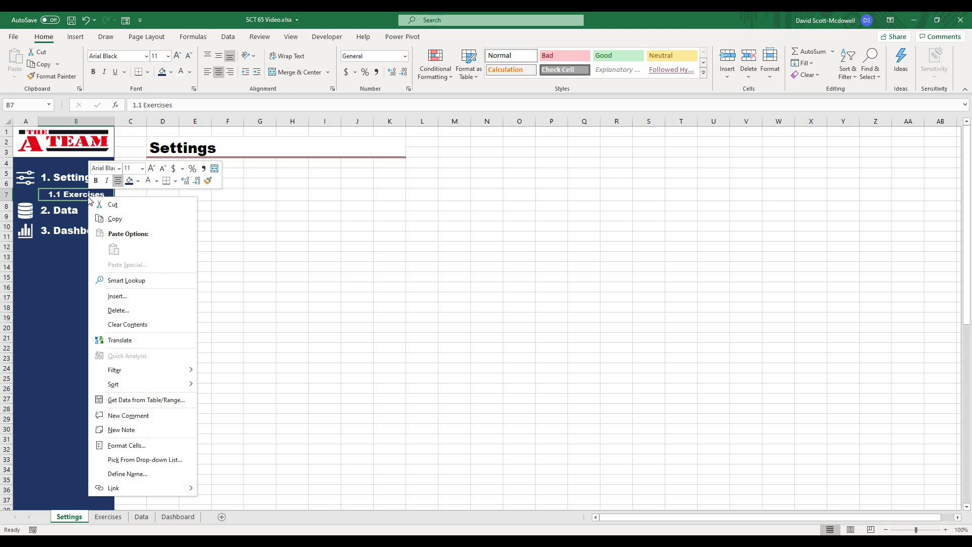
{"action": "left_click", "coordinate": [114, 488]}
{"action": "left_click", "coordinate": [250, 262]}
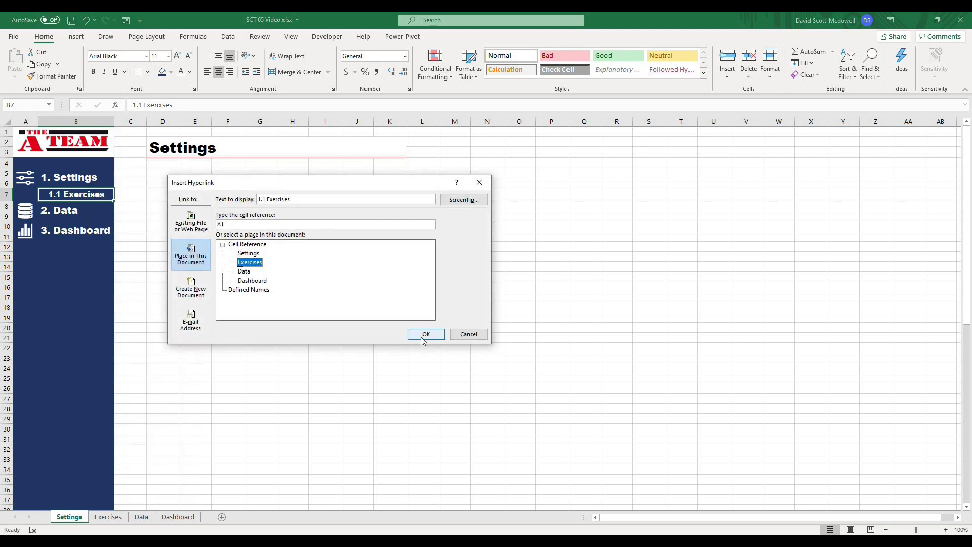
{"action": "left_click", "coordinate": [425, 336]}
- Set the font of the "1.1 Exercises" entry to Arial Black and remove its underline
{"action": "left_click", "coordinate": [147, 56]}
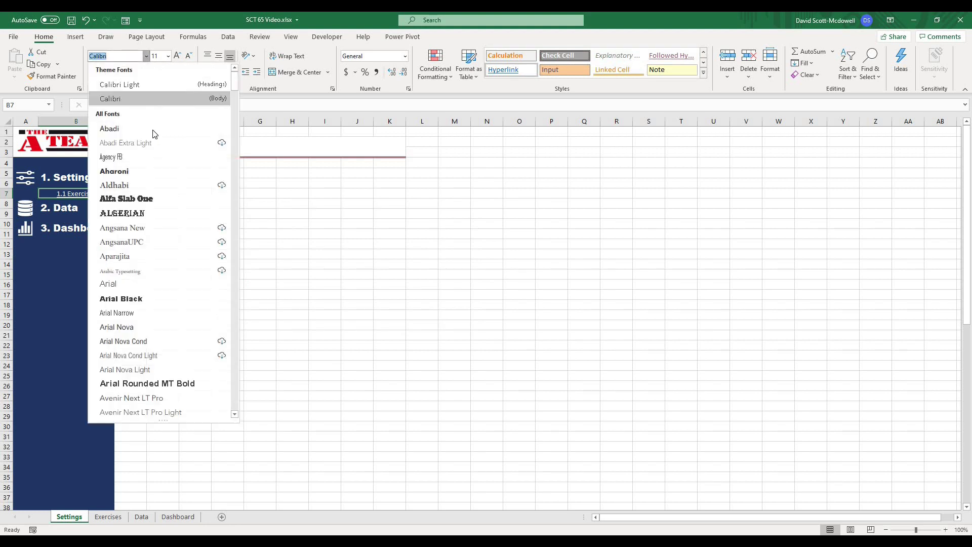
{"action": "left_click", "coordinate": [139, 299]}
{"action": "left_click", "coordinate": [354, 316]}
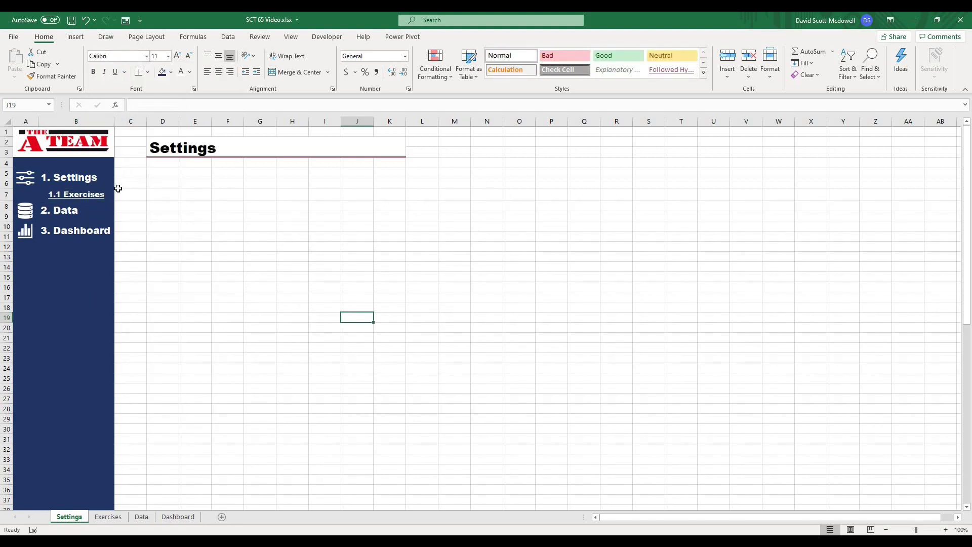
{"action": "left_click", "coordinate": [111, 195]}
{"action": "left_click", "coordinate": [115, 72]}
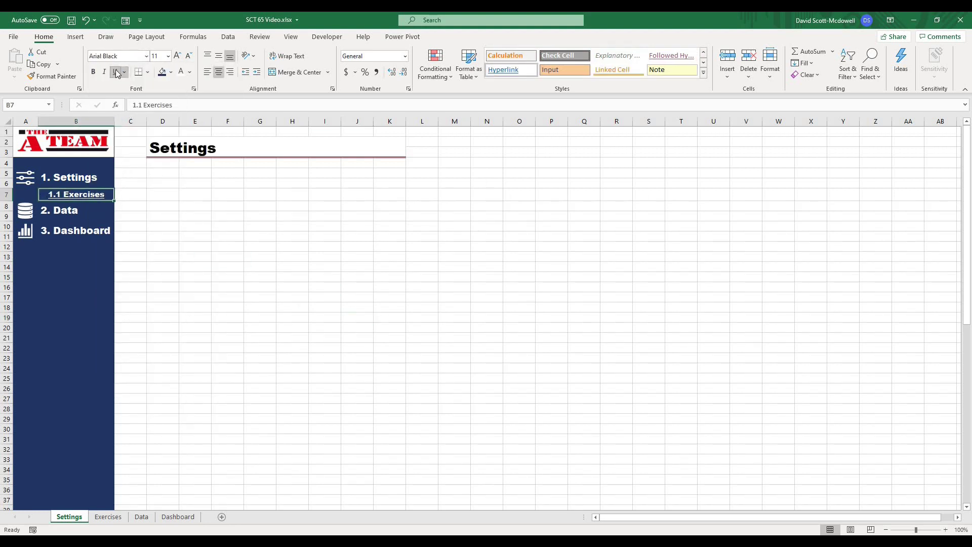
{"action": "left_click", "coordinate": [274, 276]}
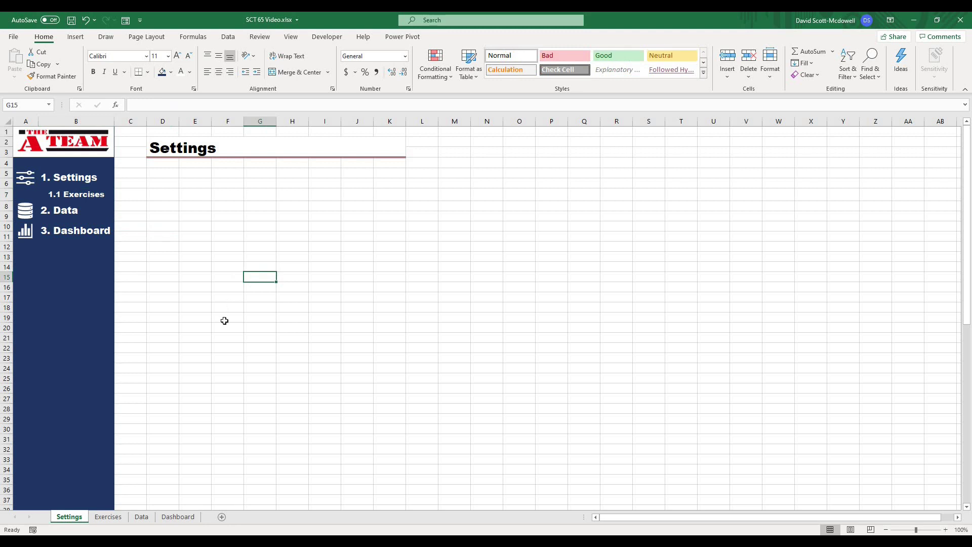
- Hyperlink the "2. Data" entry in B8 to cell A1 of the Data sheet in this document
{"action": "left_click", "coordinate": [89, 214]}
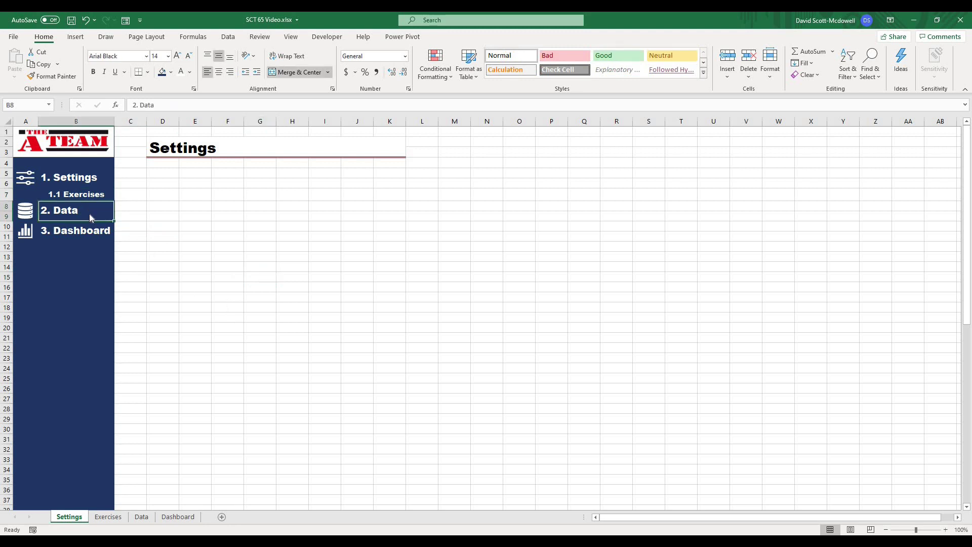
{"action": "right_click", "coordinate": [89, 214]}
{"action": "left_click", "coordinate": [143, 505]}
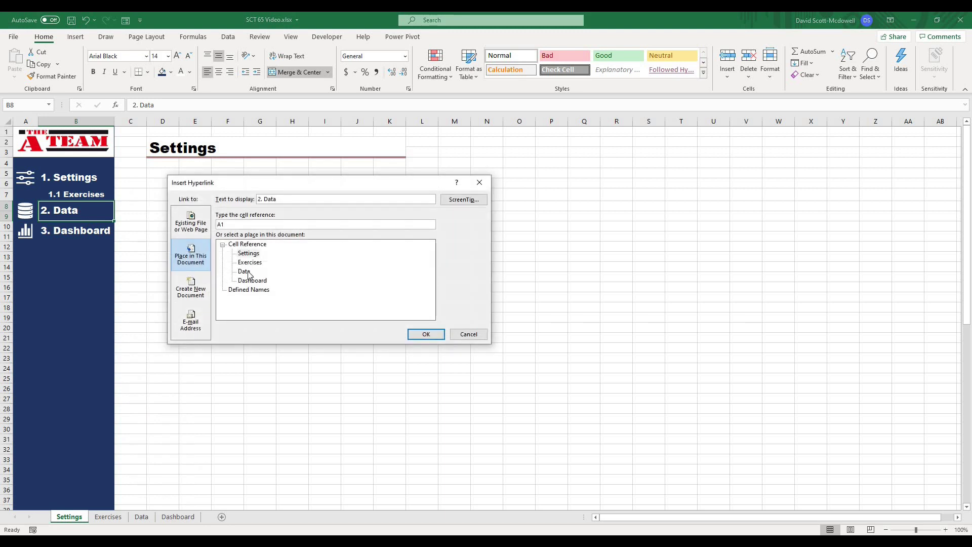
{"action": "left_click", "coordinate": [248, 273]}
{"action": "left_click", "coordinate": [426, 334]}
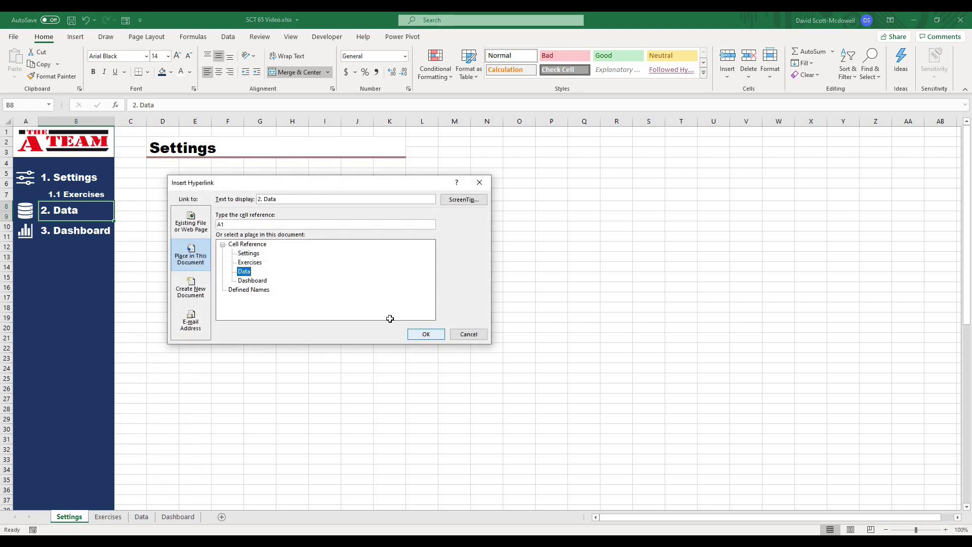
- Hyperlink the database icon beside "2. Data" to cell A1 of the Data sheet
{"action": "right_click", "coordinate": [26, 214]}
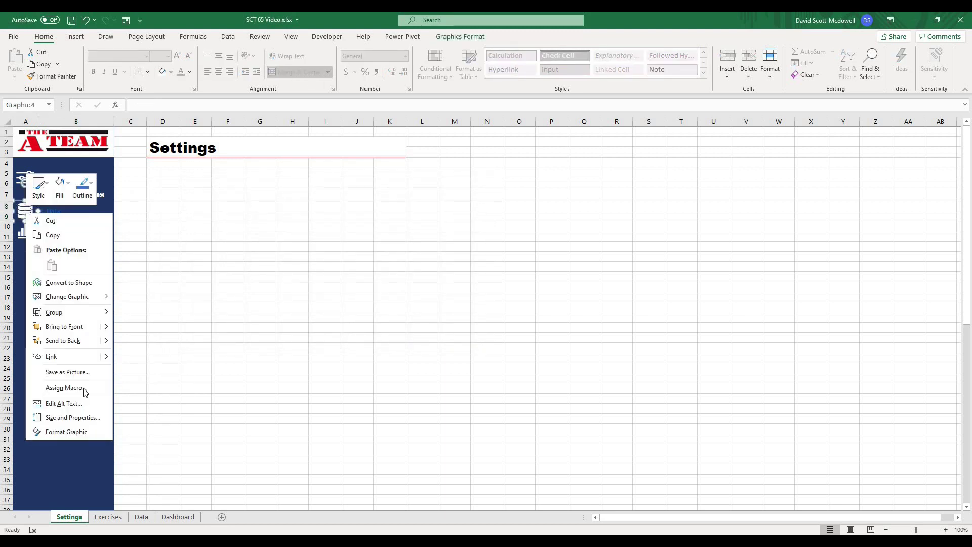
{"action": "left_click", "coordinate": [59, 357]}
{"action": "left_click", "coordinate": [247, 273]}
{"action": "left_click", "coordinate": [425, 334]}
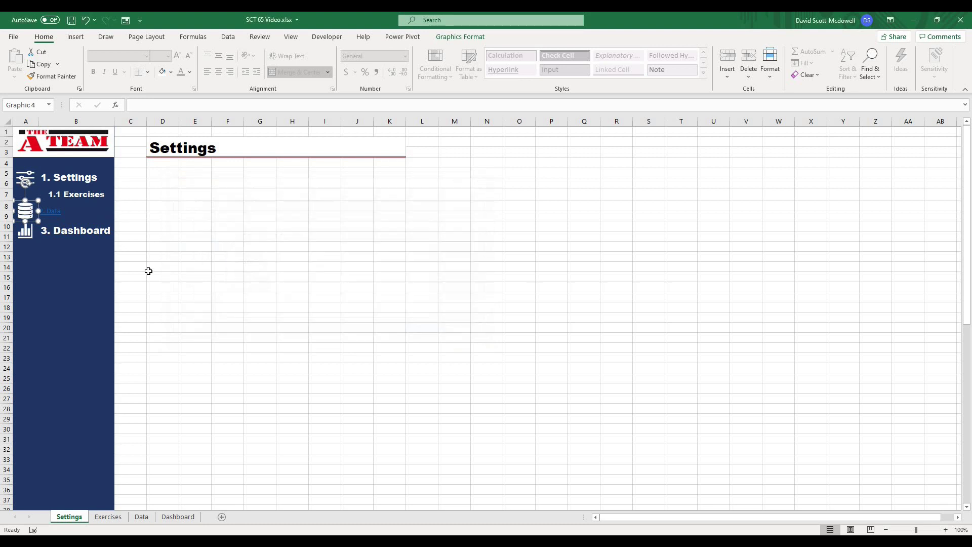
{"action": "left_click", "coordinate": [148, 271]}
- Hyperlink the "3. Dashboard" entry in B10 to cell A1 of the Dashboard sheet in this document
{"action": "left_click", "coordinate": [101, 233]}
{"action": "right_click", "coordinate": [101, 233]}
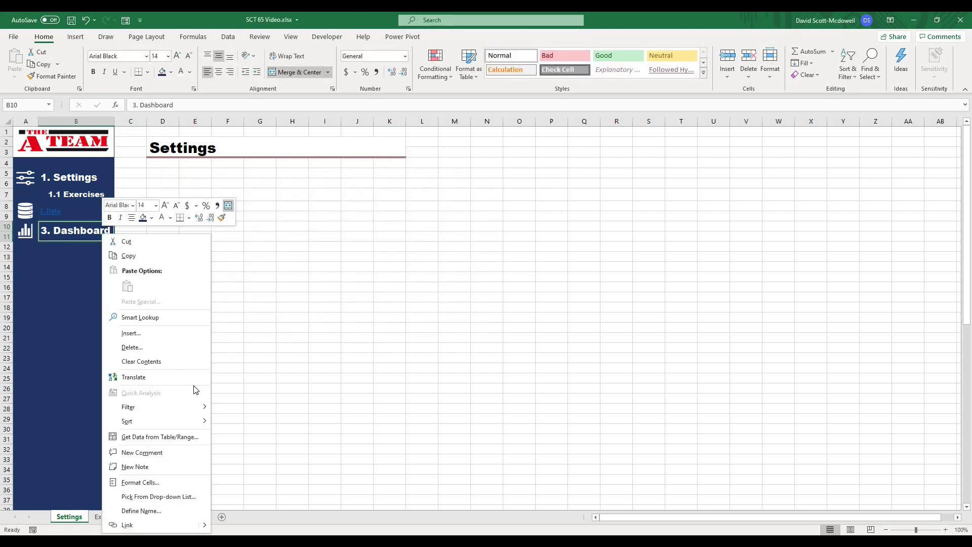
{"action": "left_click", "coordinate": [153, 523]}
{"action": "left_click", "coordinate": [252, 280]}
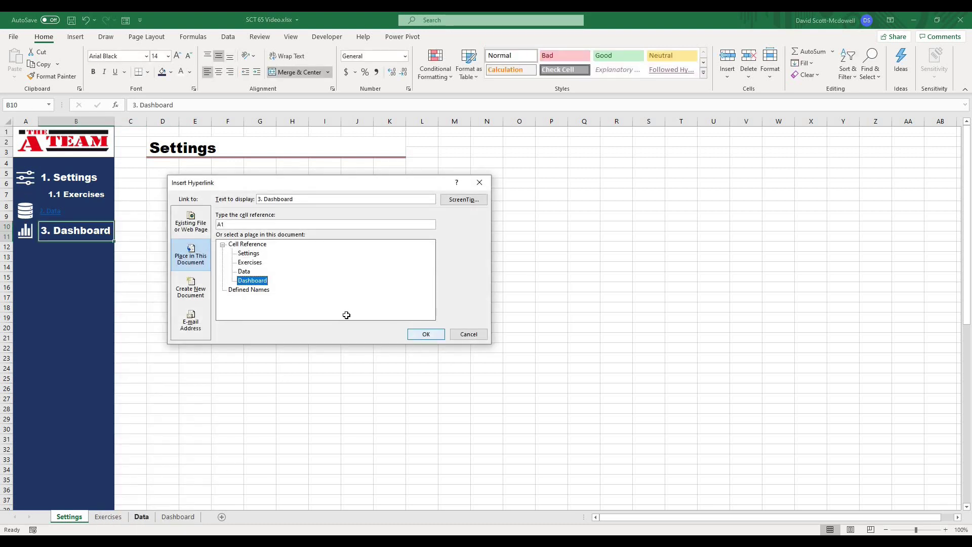
{"action": "key", "text": "Return"}
- Hyperlink the bar chart icon beside "3. Dashboard" to cell A1 of the Dashboard sheet
{"action": "right_click", "coordinate": [29, 232]}
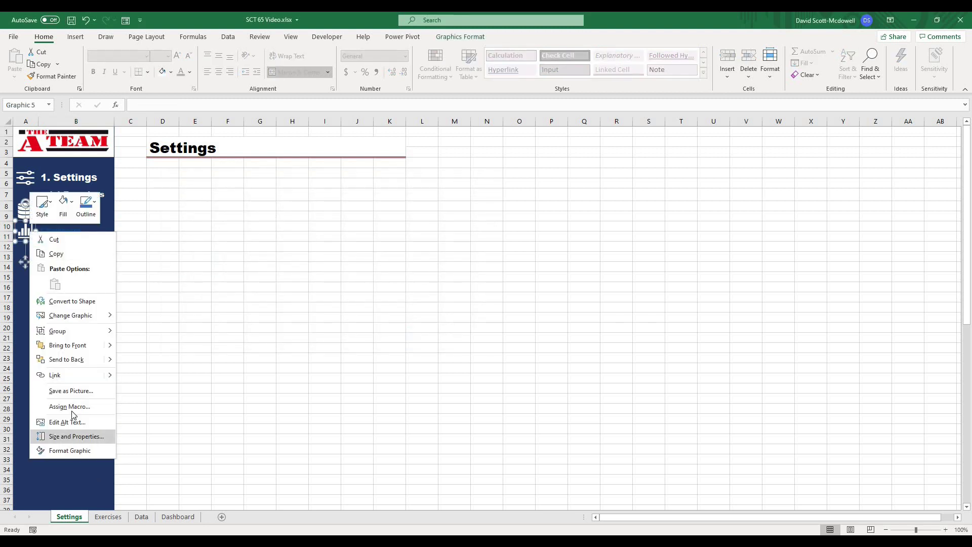
{"action": "left_click", "coordinate": [56, 375]}
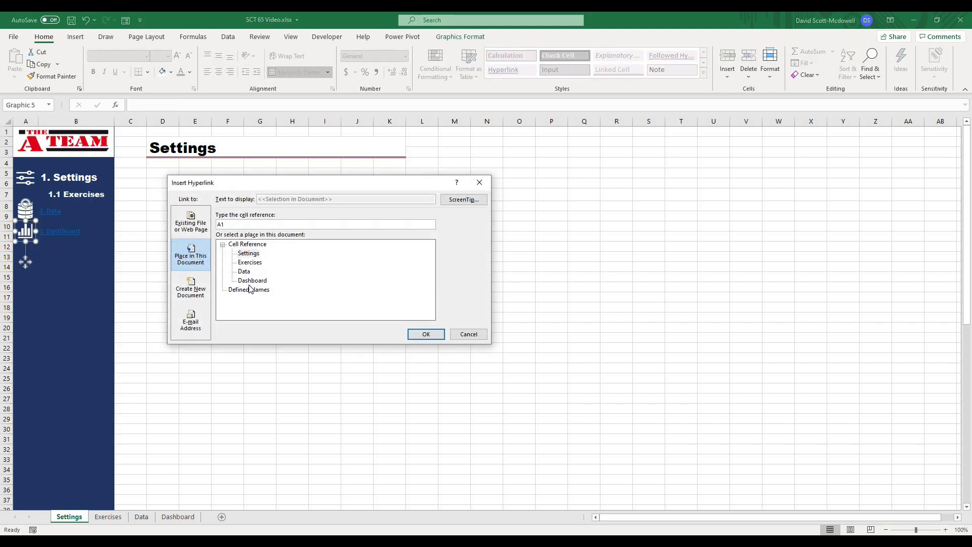
{"action": "left_click", "coordinate": [252, 280]}
{"action": "left_click", "coordinate": [420, 334]}
{"action": "left_click", "coordinate": [324, 327]}
- Copy only the formatting of the "1. Settings" entry onto the "2. Data" and "3. Dashboard" sidebar entries
{"action": "left_click", "coordinate": [98, 184]}
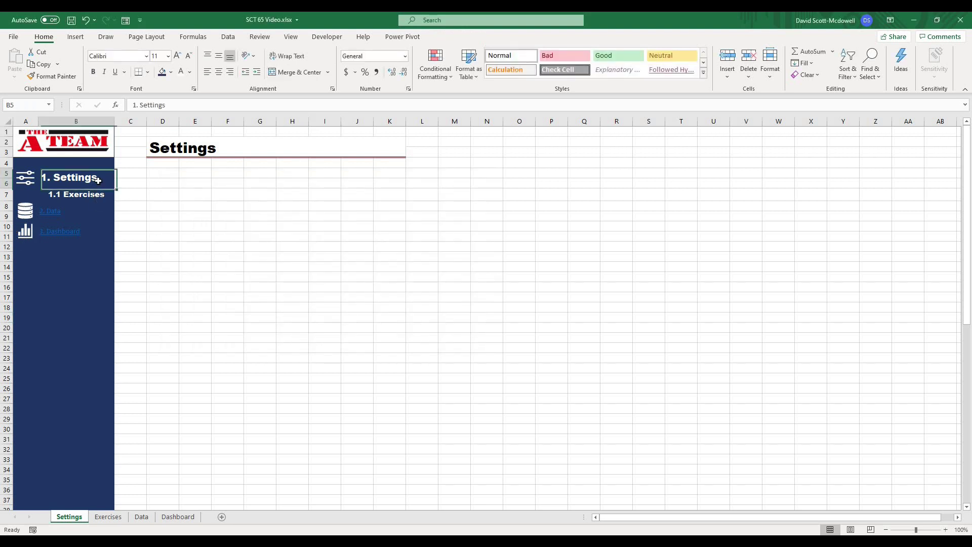
{"action": "key", "text": "ctrl+c"}
{"action": "left_click", "coordinate": [87, 217]}
{"action": "left_click", "coordinate": [85, 231], "text": "shift"}
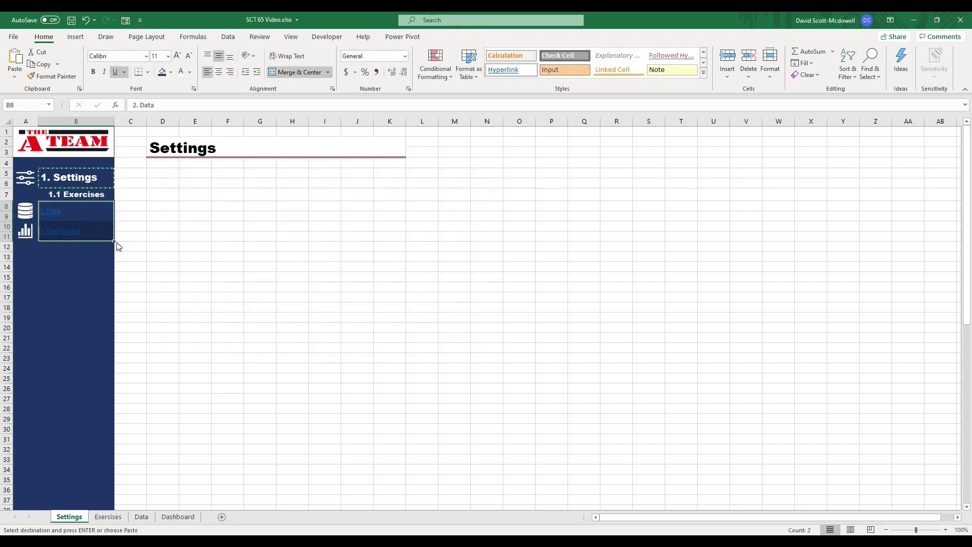
{"action": "right_click", "coordinate": [112, 236]}
{"action": "left_click", "coordinate": [199, 260]}
{"action": "left_click", "coordinate": [261, 294]}
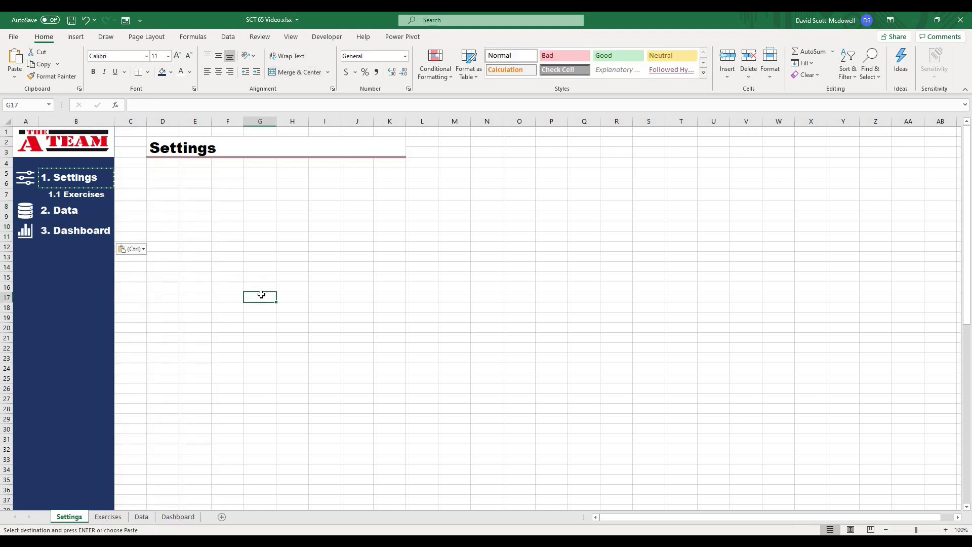
{"action": "key", "text": "Escape"}
{"action": "left_click", "coordinate": [304, 259]}
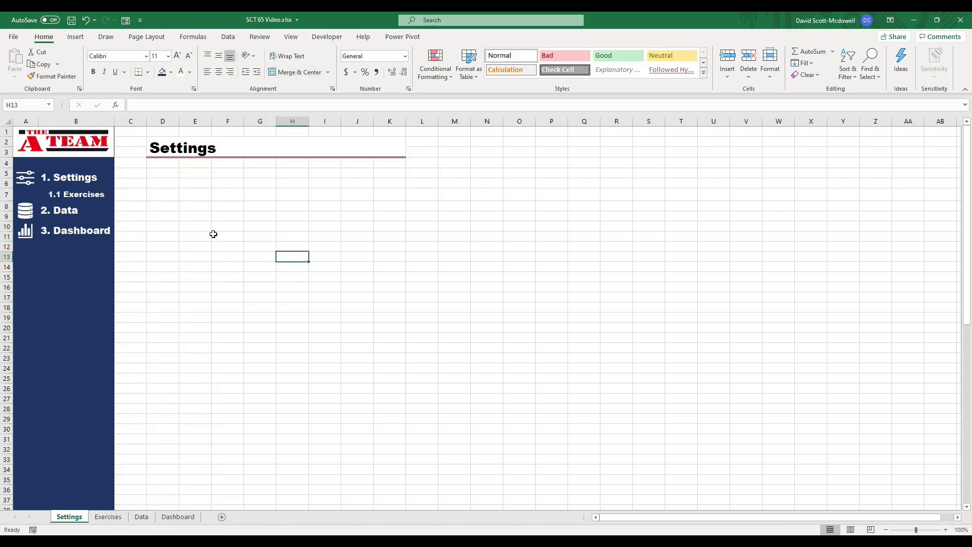
- Test the "1.1 Exercises", "2. Data" and "3. Dashboard" sidebar hyperlinks, returning to the Settings sheet after each
{"action": "left_click", "coordinate": [80, 194]}
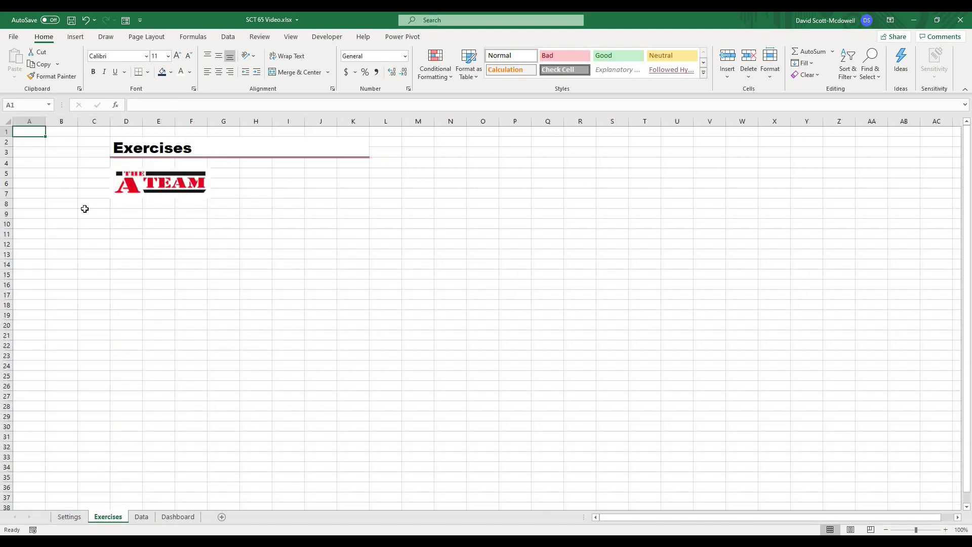
{"action": "left_click", "coordinate": [80, 518]}
{"action": "left_click", "coordinate": [60, 210]}
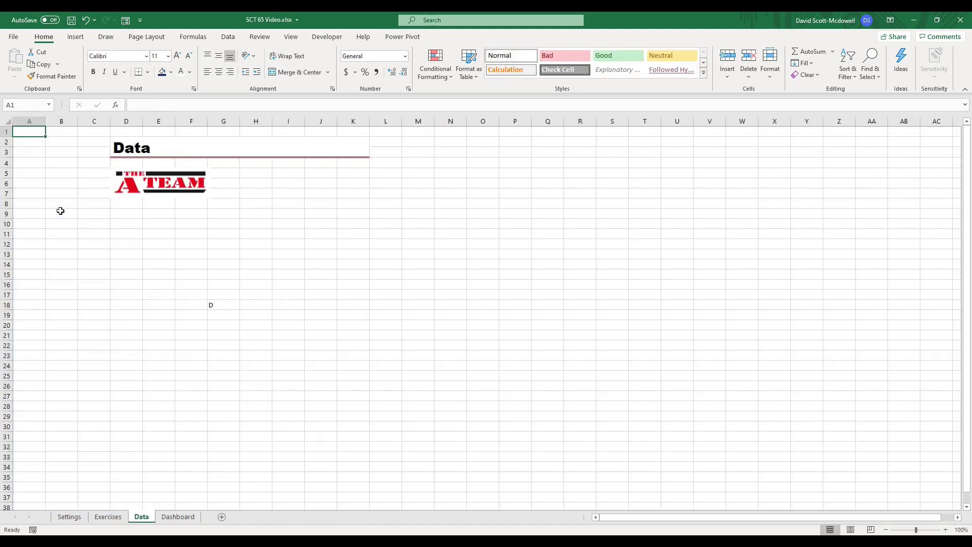
{"action": "left_click", "coordinate": [69, 517]}
{"action": "left_click", "coordinate": [87, 230]}
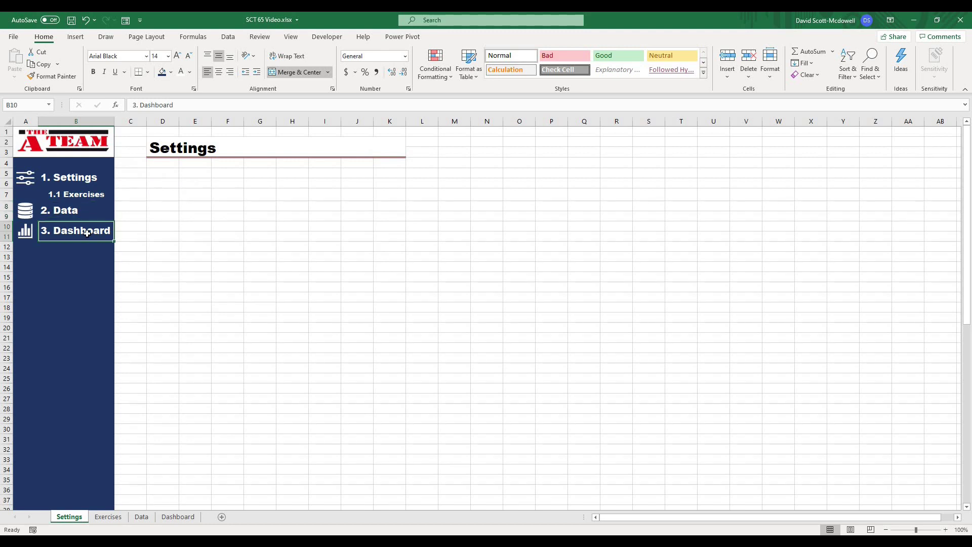
{"action": "left_click", "coordinate": [163, 331]}
{"action": "left_click", "coordinate": [69, 517]}
{"action": "left_click", "coordinate": [227, 351]}
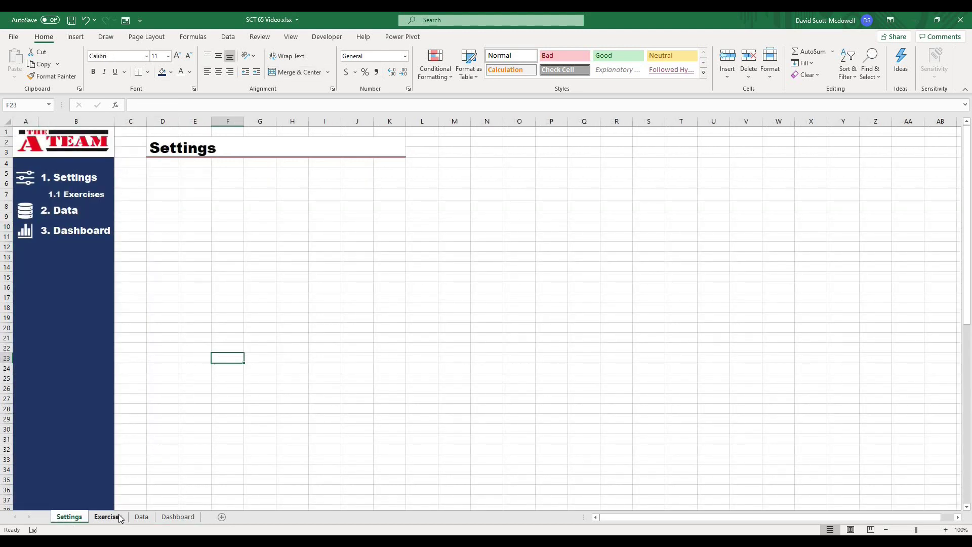
- Highlight the "1. Settings" entry and its icon cell (A5:B6) on the Settings sheet with a medium grey fill
{"action": "left_click", "coordinate": [164, 378]}
{"action": "left_click", "coordinate": [111, 180]}
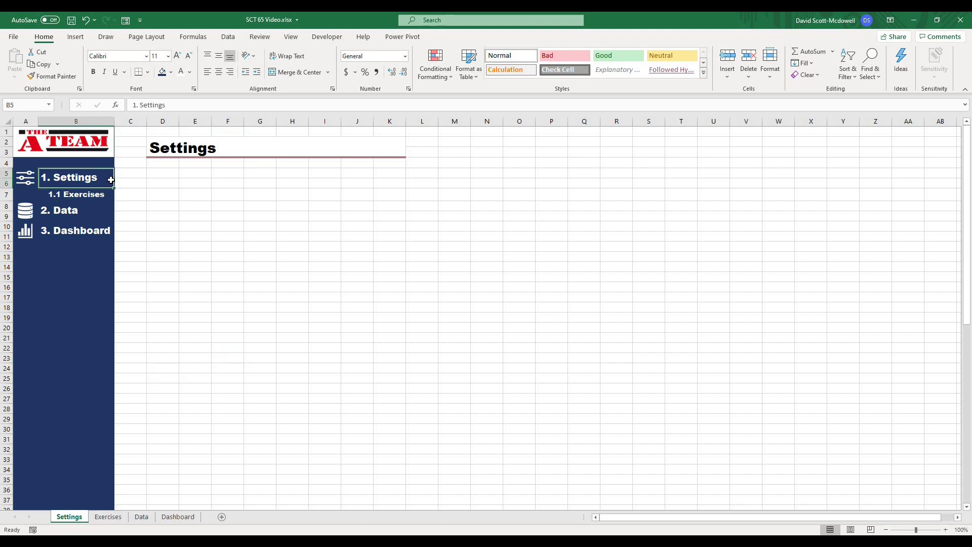
{"action": "left_click", "coordinate": [233, 235]}
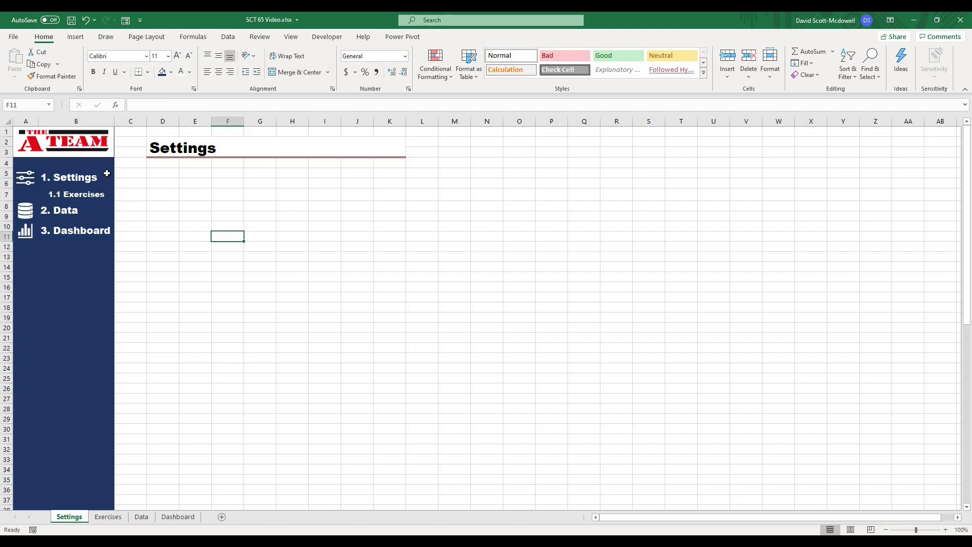
{"action": "left_click_drag", "start_coordinate": [28, 178], "coordinate": [26, 179]}
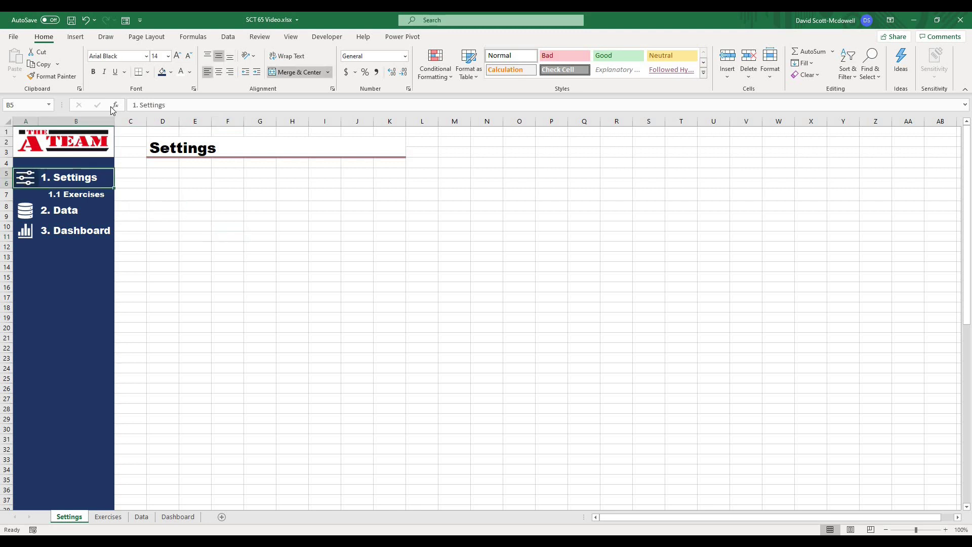
{"action": "left_click", "coordinate": [171, 72]}
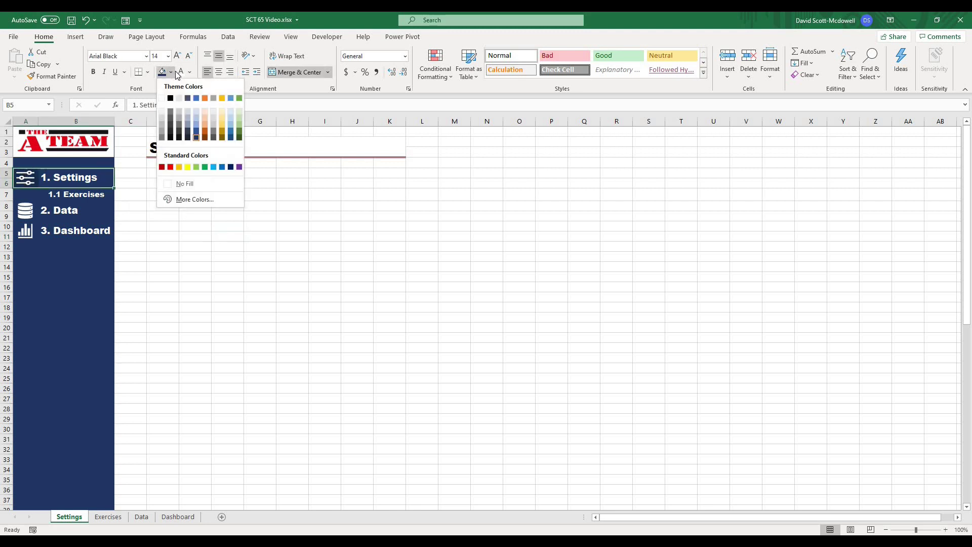
{"action": "left_click", "coordinate": [179, 120]}
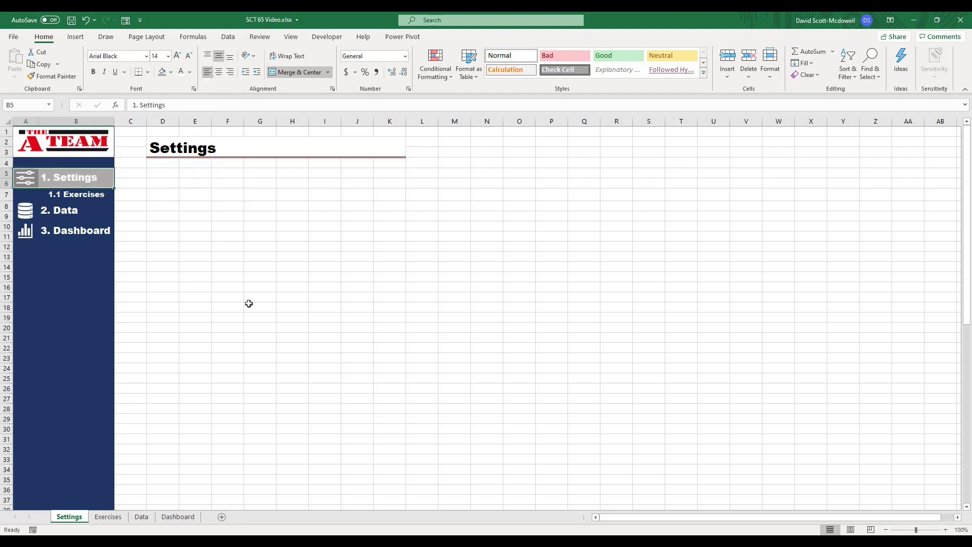
{"action": "left_click", "coordinate": [248, 304]}
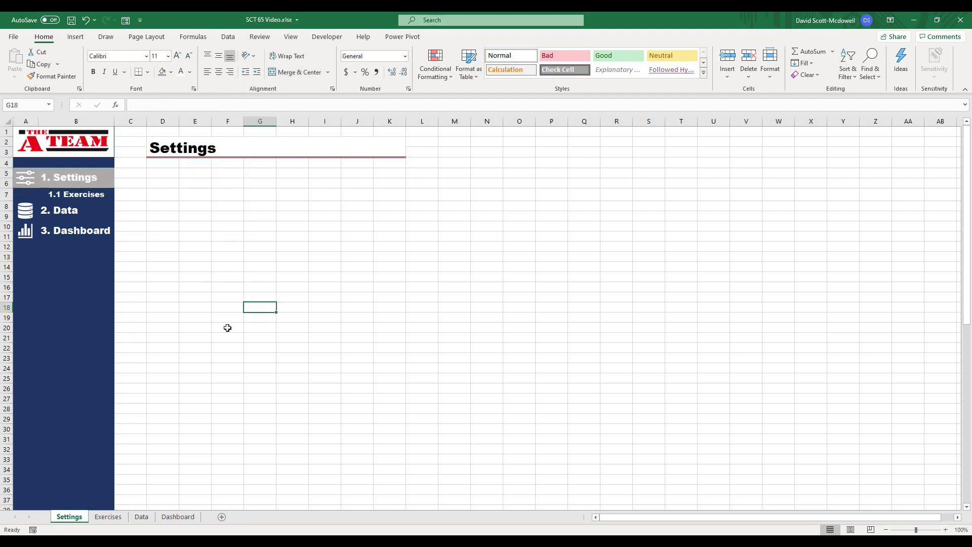
- Copy the sidebar range A1:B70 from the Settings sheet to cell A1 of the Exercises sheet, keeping the source column widths
{"action": "left_click", "coordinate": [185, 218]}
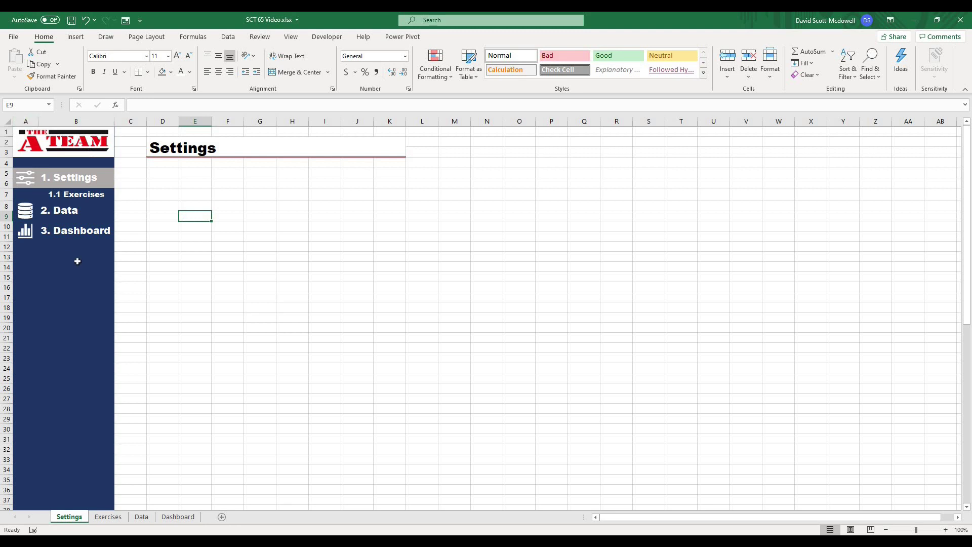
{"action": "scroll", "coordinate": [60, 419], "scroll_direction": "down", "scroll_amount": 14}
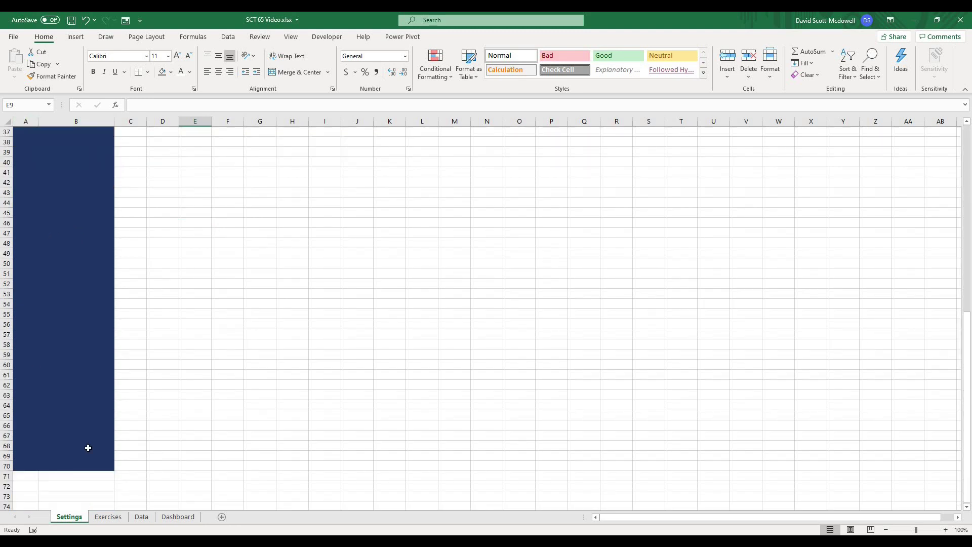
{"action": "left_click_drag", "start_coordinate": [43, 395], "coordinate": [40, 90]}
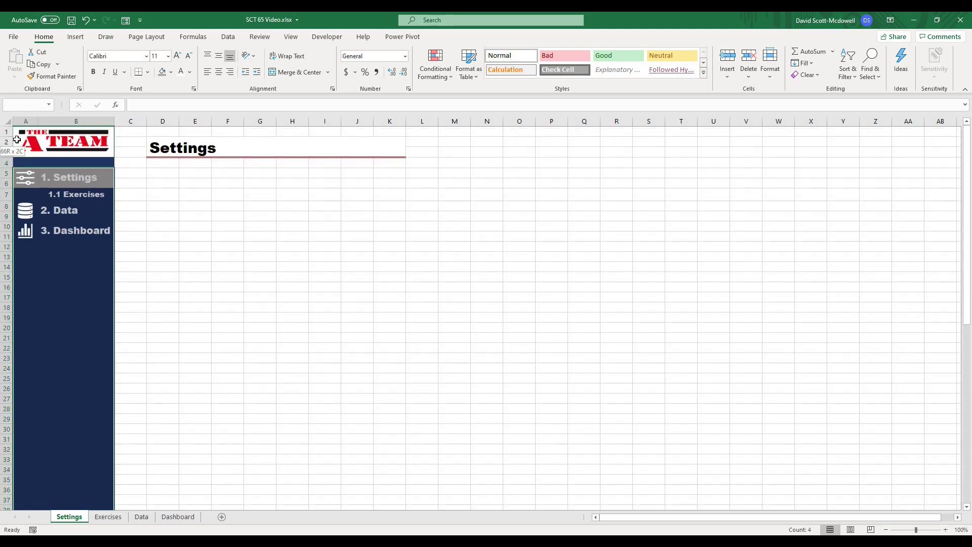
{"action": "key", "text": "ctrl+c"}
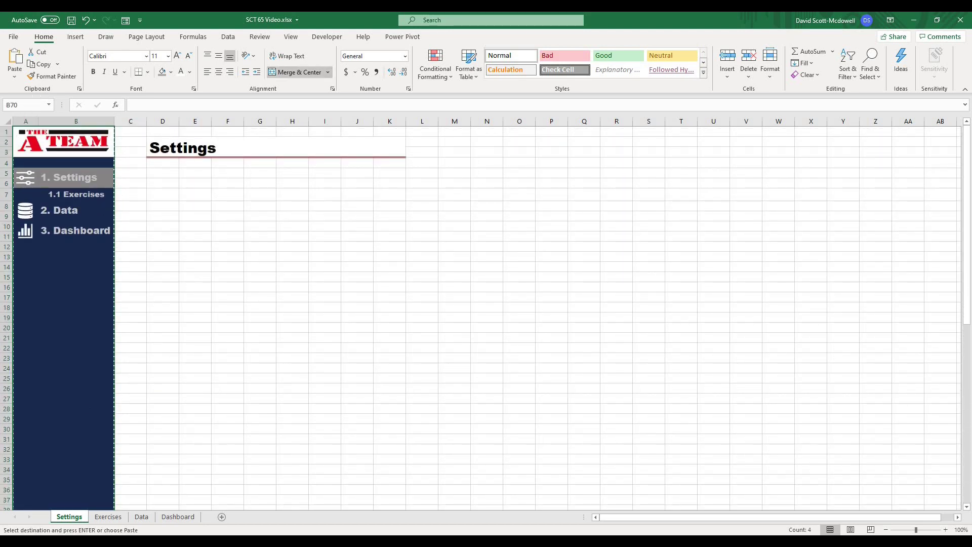
{"action": "left_click", "coordinate": [108, 516]}
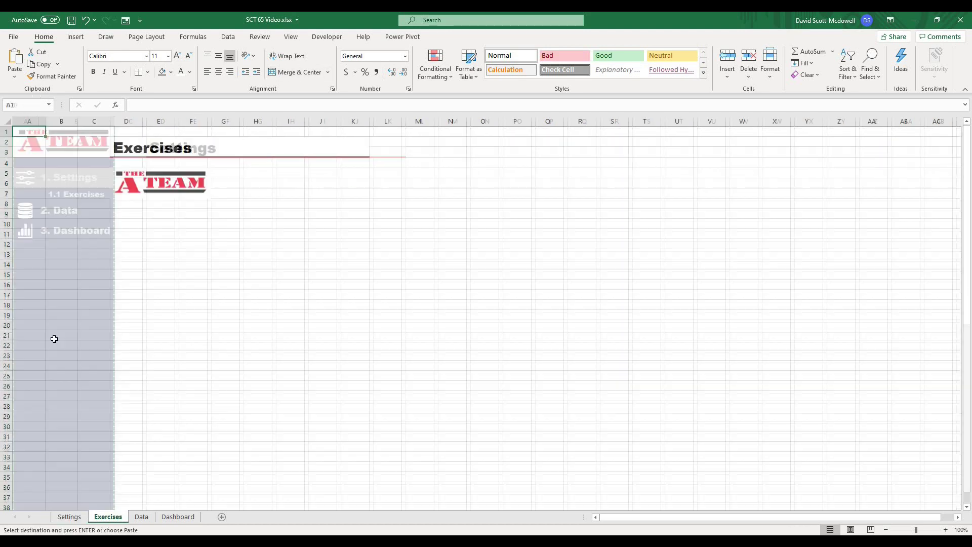
{"action": "right_click", "coordinate": [28, 134]}
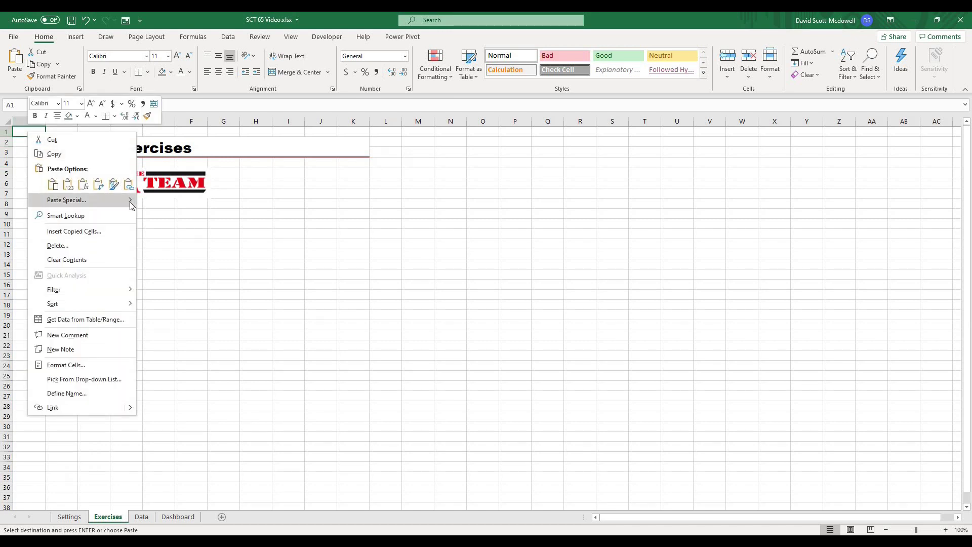
{"action": "mouse_move", "coordinate": [130, 202]}
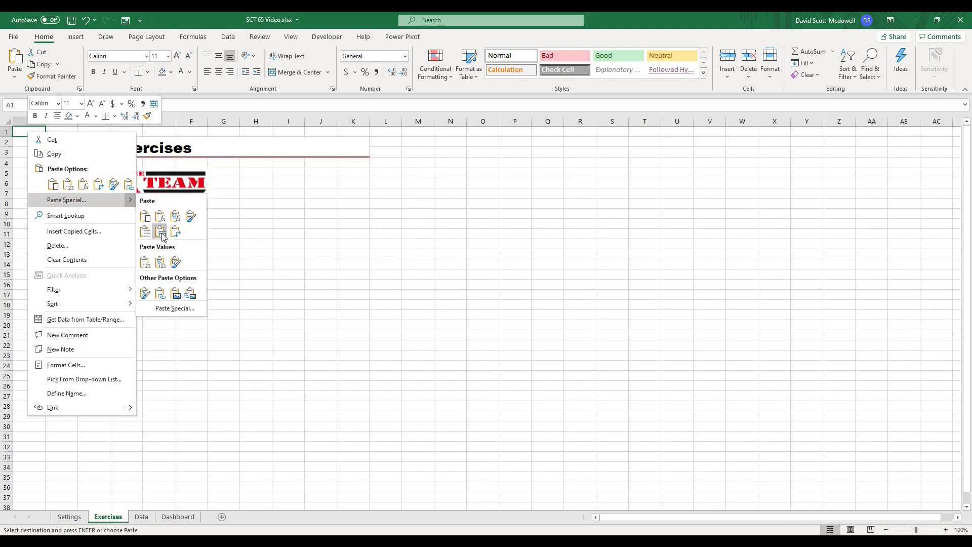
{"action": "left_click", "coordinate": [162, 233]}
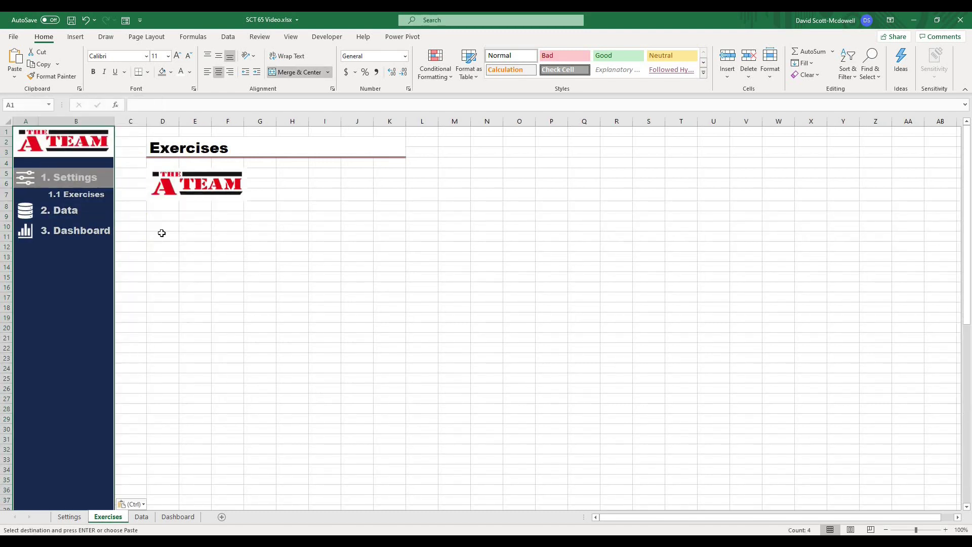
- Highlight the "1.1 Exercises" sidebar entry (B7) on the Exercises sheet with the grey fill
{"action": "left_click", "coordinate": [106, 194]}
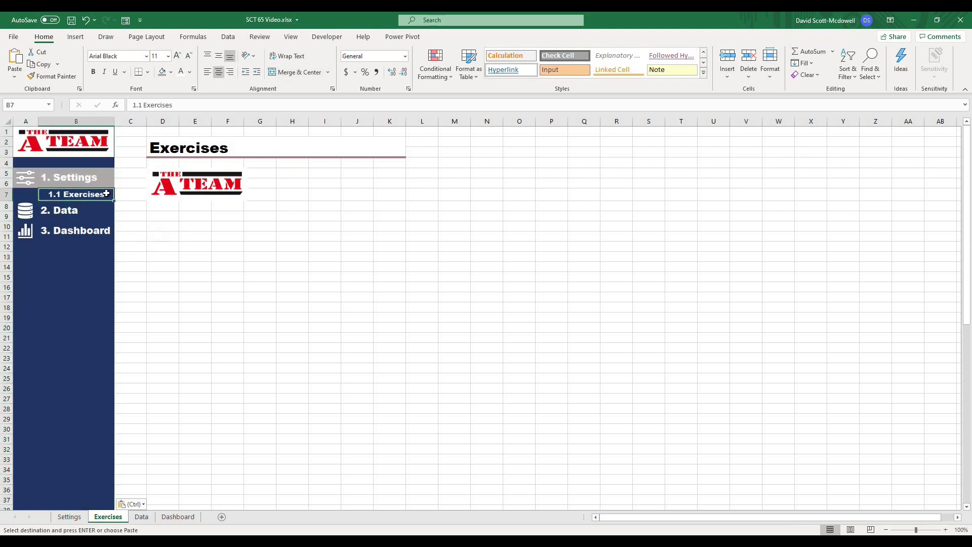
{"action": "left_click", "coordinate": [163, 71]}
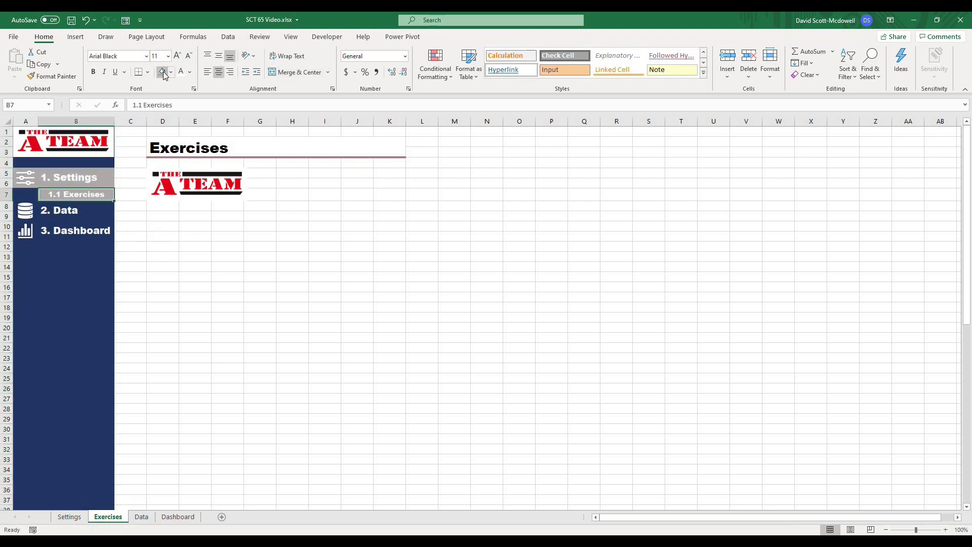
{"action": "left_click", "coordinate": [141, 315]}
- Delete the spare A-Team logo beneath the Exercises title
{"action": "left_click", "coordinate": [183, 190]}
{"action": "key", "text": "Delete"}
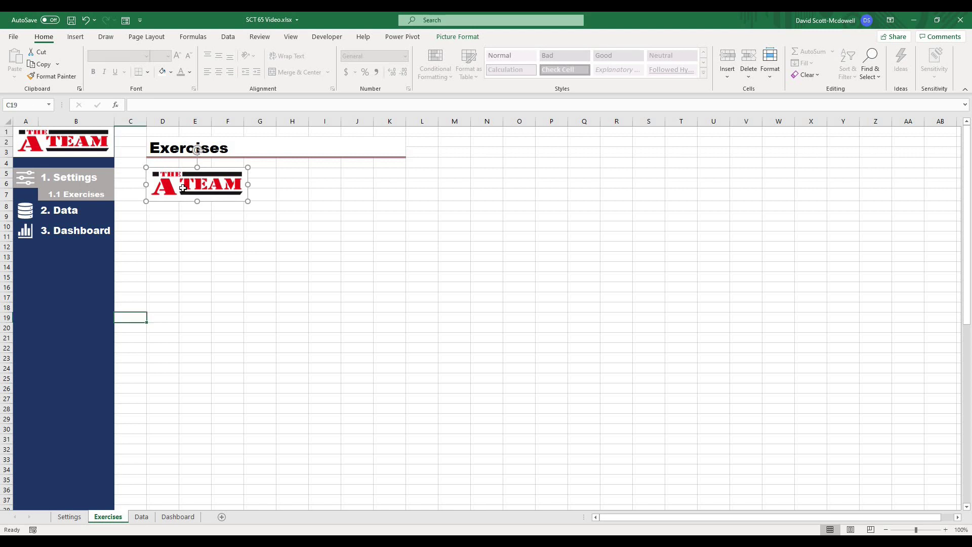
{"action": "left_click", "coordinate": [221, 277]}
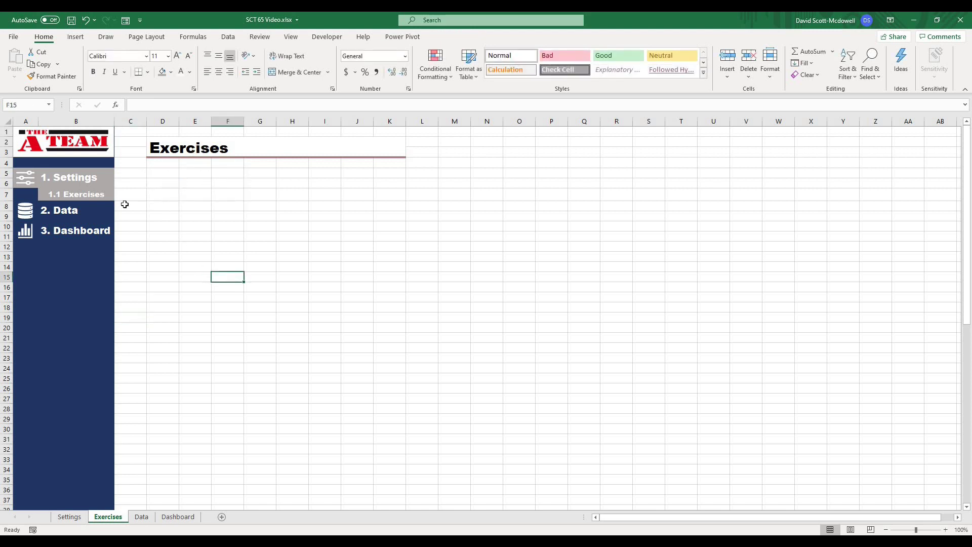
- Test the "1. Settings" and "1.1 Exercises" sidebar hyperlinks by switching between the two sheets
{"action": "left_click", "coordinate": [71, 178]}
{"action": "left_click", "coordinate": [72, 195]}
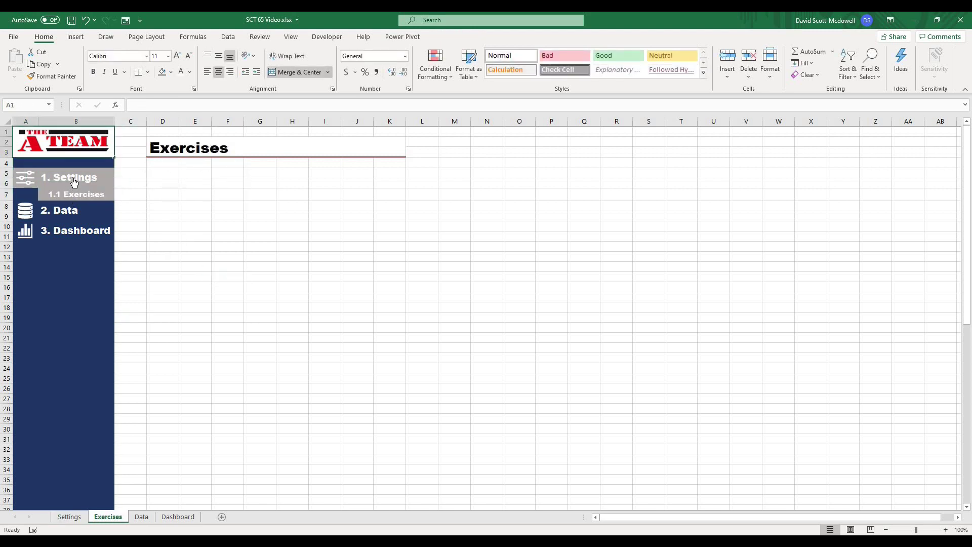
{"action": "left_click", "coordinate": [71, 178]}
{"action": "left_click", "coordinate": [76, 196]}
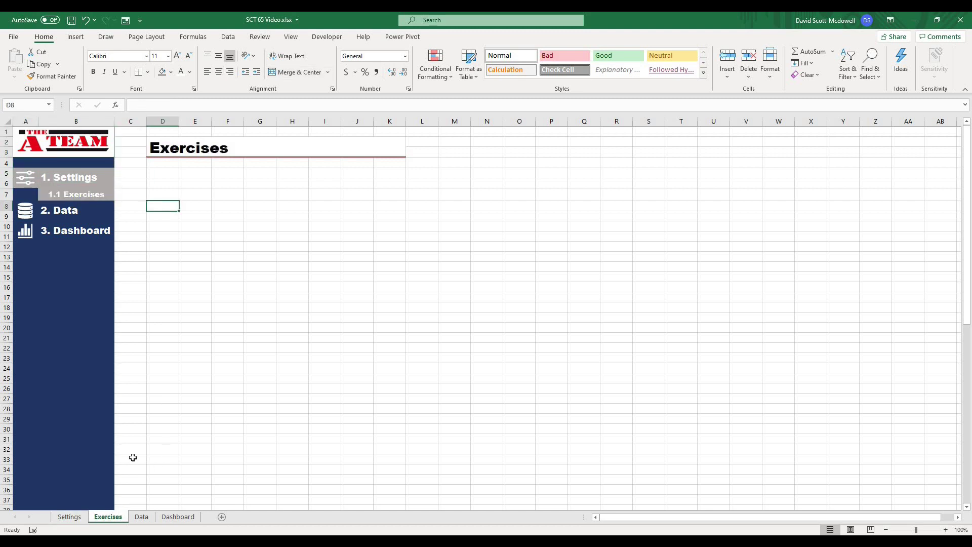
- Copy the sidebar range A1:B70 from the Exercises sheet to cell A1 of the Data sheet, keeping the source column widths
{"action": "scroll", "coordinate": [130, 429], "scroll_direction": "down", "scroll_amount": 11}
{"action": "left_click_drag", "start_coordinate": [100, 498], "coordinate": [43, 127]}
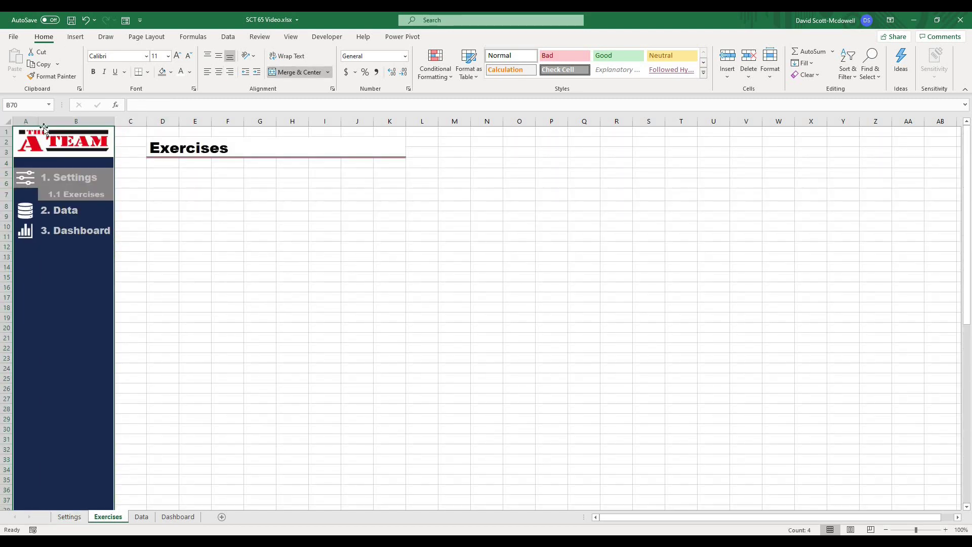
{"action": "key", "text": "ctrl+c"}
{"action": "left_click", "coordinate": [141, 517]}
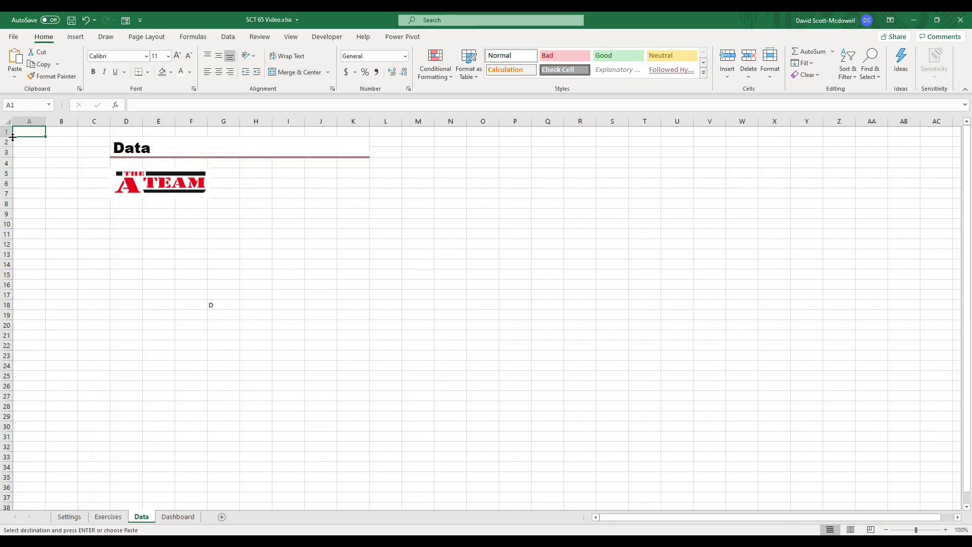
{"action": "right_click", "coordinate": [26, 131]}
{"action": "mouse_move", "coordinate": [133, 199]}
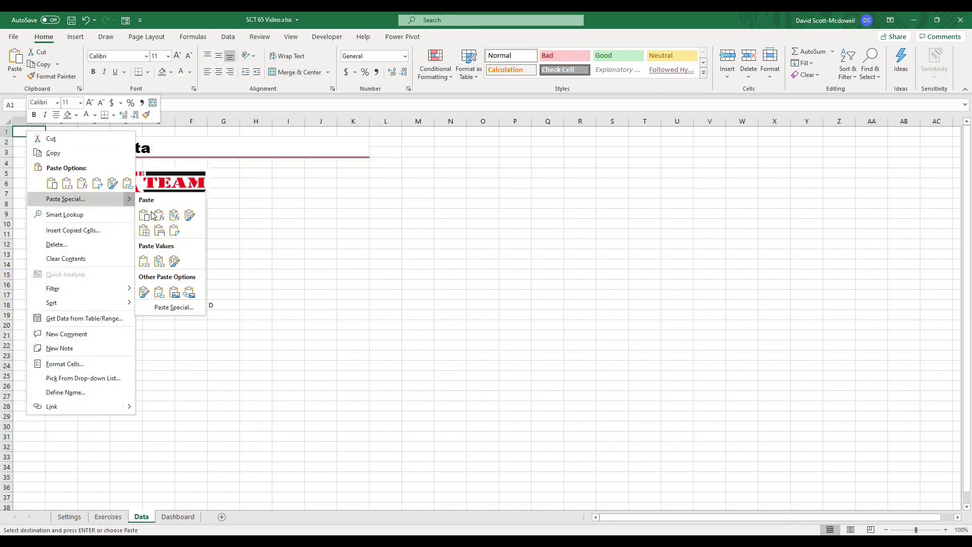
{"action": "left_click", "coordinate": [160, 233]}
{"action": "left_click", "coordinate": [167, 237]}
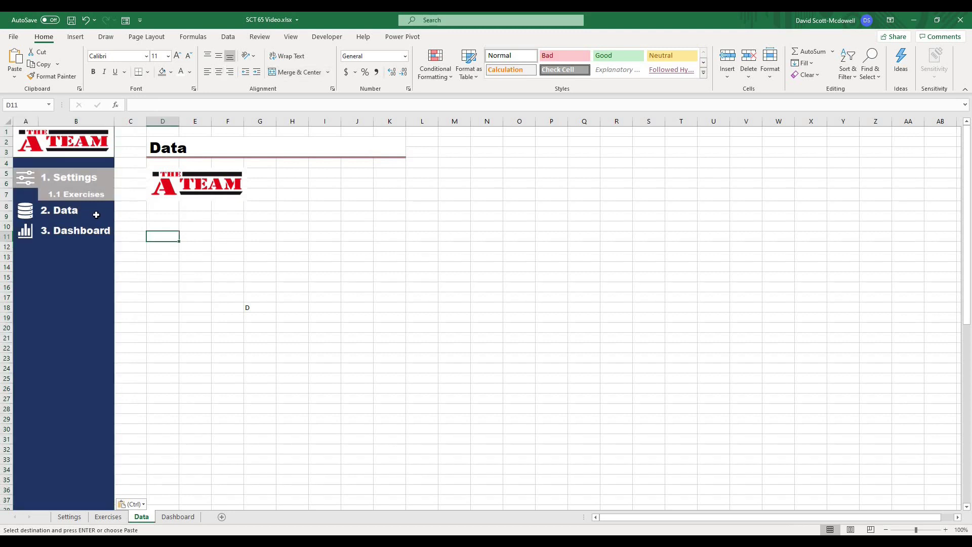
- On the Data sheet, fill the "2. Data" entry grey and paste the "3. Dashboard" entry's formatting onto "1. Settings"
{"action": "left_click", "coordinate": [93, 213]}
{"action": "left_click", "coordinate": [131, 276]}
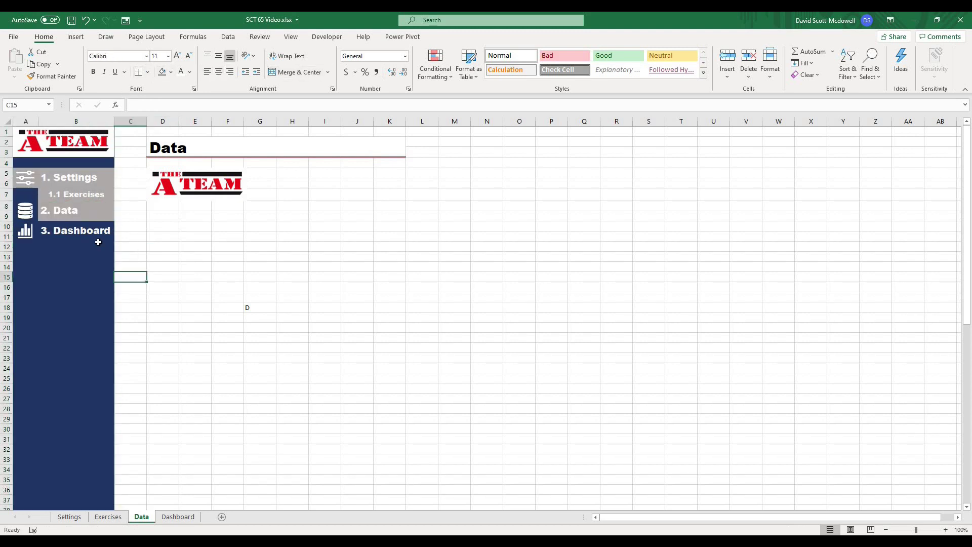
{"action": "left_click", "coordinate": [91, 233]}
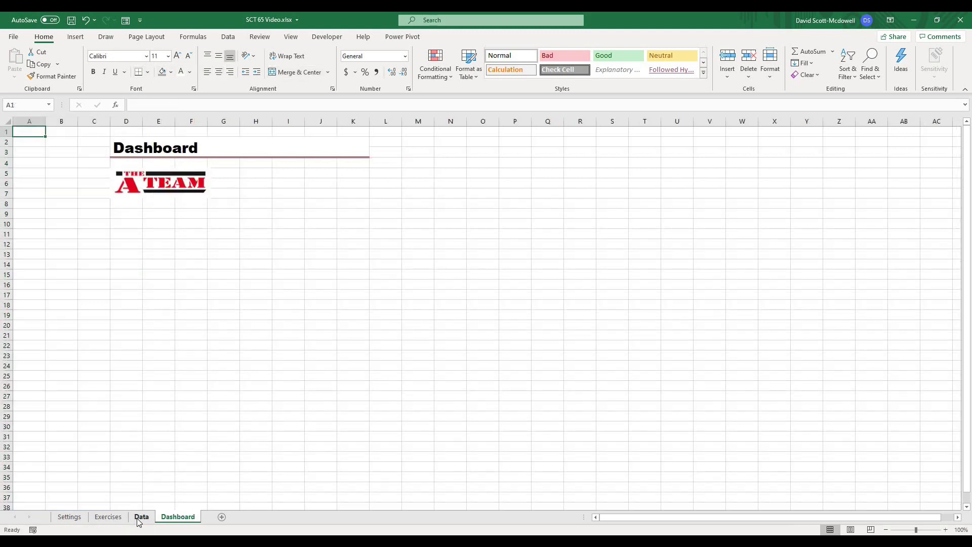
{"action": "left_click", "coordinate": [140, 518]}
{"action": "key", "text": "ctrl+c"}
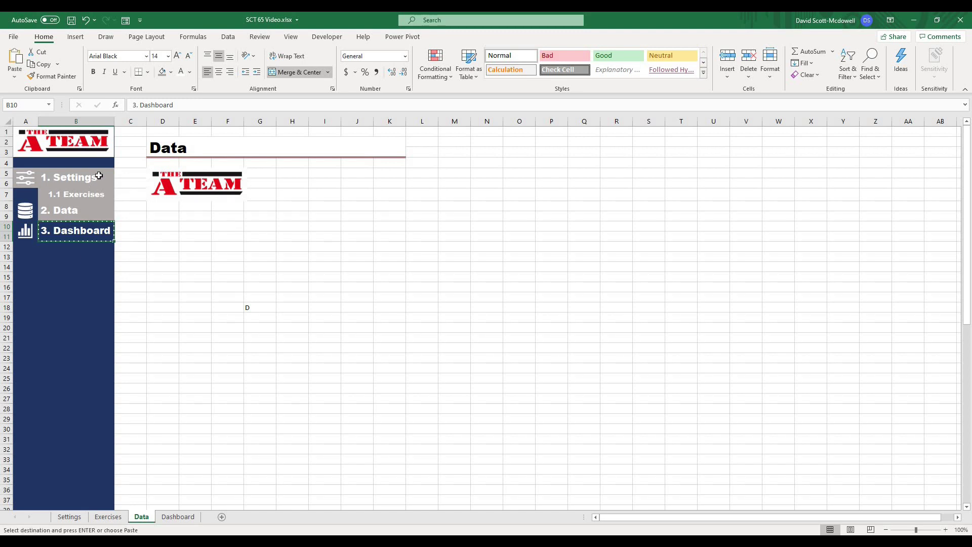
{"action": "right_click", "coordinate": [104, 175]}
{"action": "left_click", "coordinate": [190, 228]}
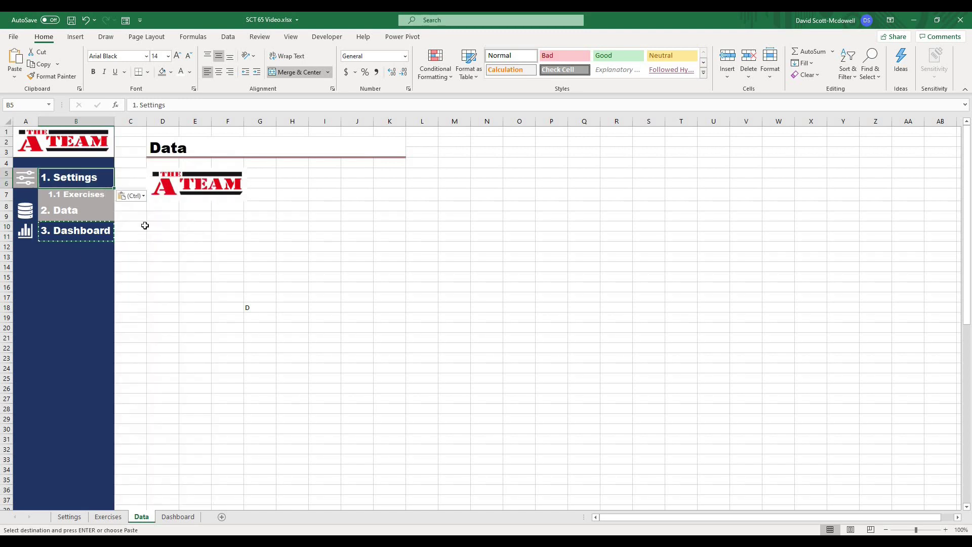
{"action": "left_click", "coordinate": [29, 249]}
{"action": "key", "text": "ctrl"}
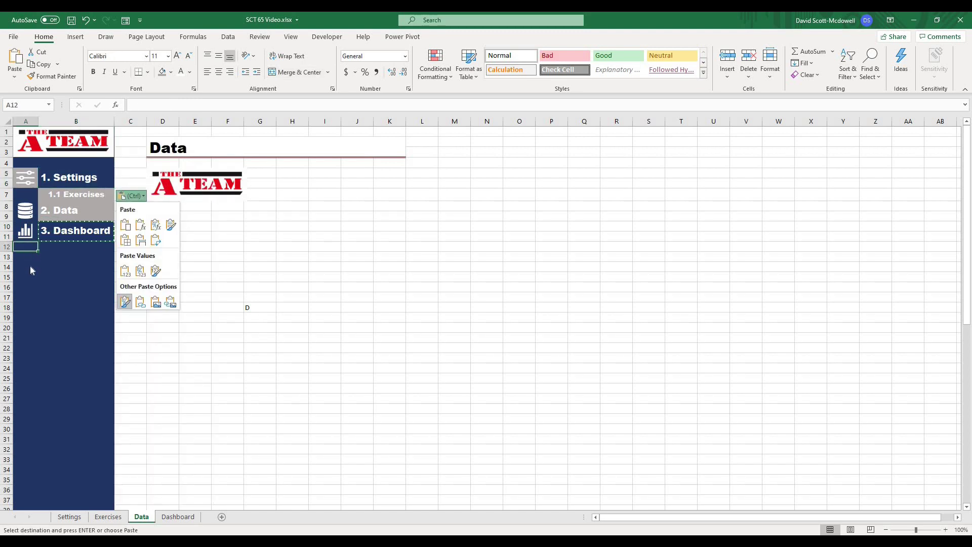
{"action": "key", "text": "Escape"}
{"action": "left_click", "coordinate": [28, 265], "text": "shift"}
{"action": "key", "text": "ctrl+c"}
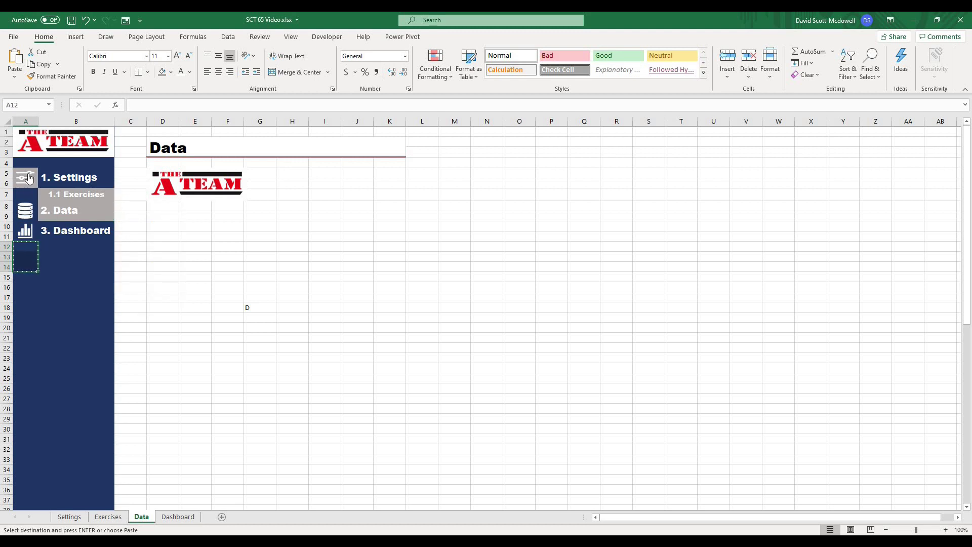
{"action": "right_click", "coordinate": [26, 175]}
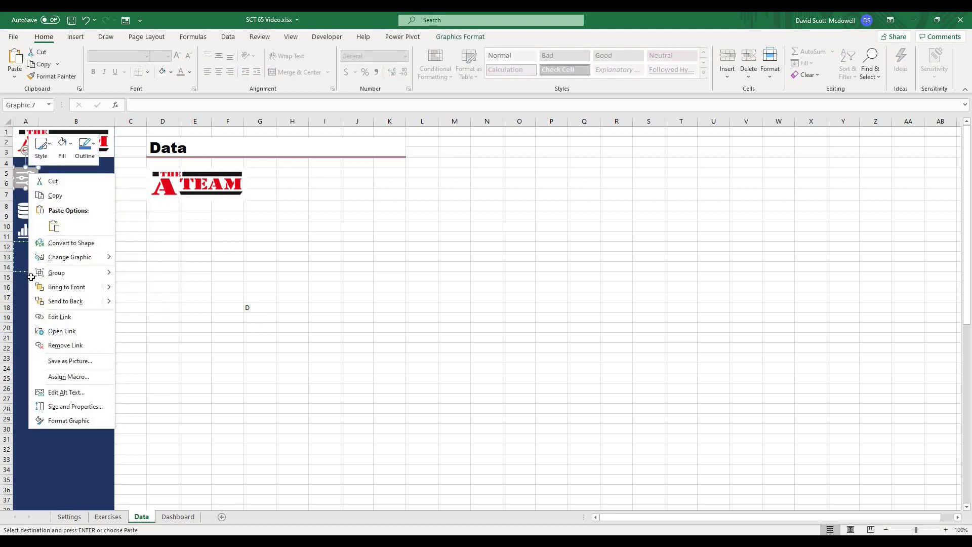
{"action": "key", "text": "Escape"}
- Try a dark theme fill on the icon cell A5 beside "1. Settings" on the Data sheet
{"action": "left_click", "coordinate": [108, 162]}
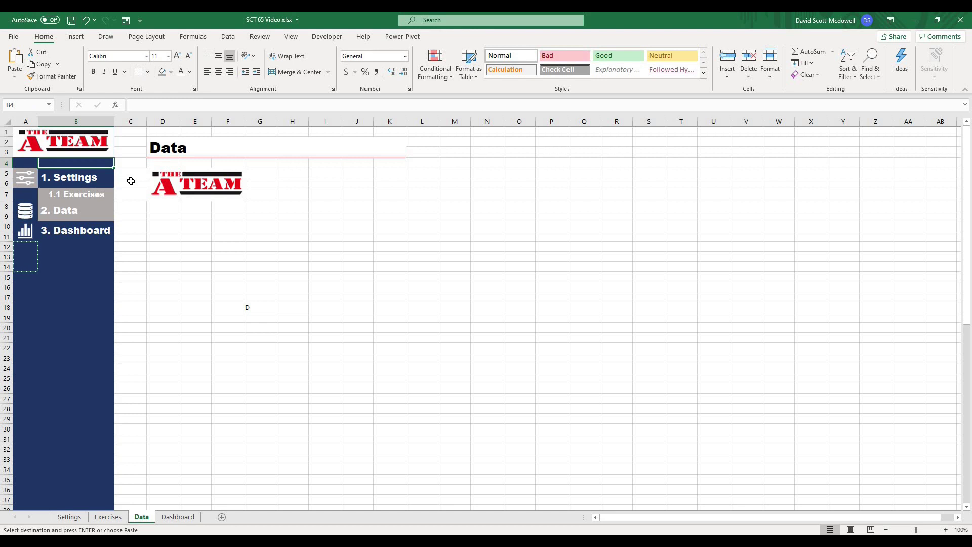
{"action": "key", "text": "Down"}
{"action": "key", "text": "Left"}
{"action": "left_click", "coordinate": [172, 72]}
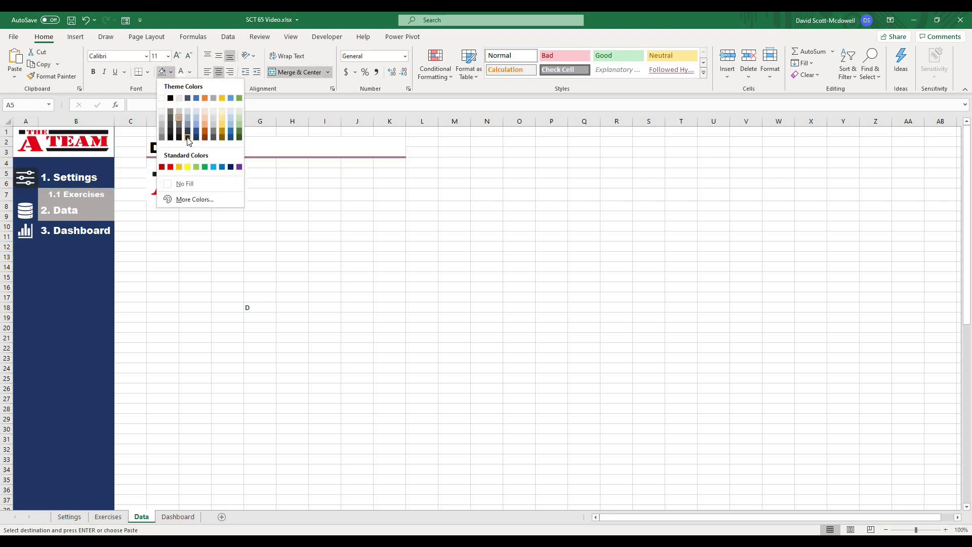
{"action": "left_click", "coordinate": [72, 377]}
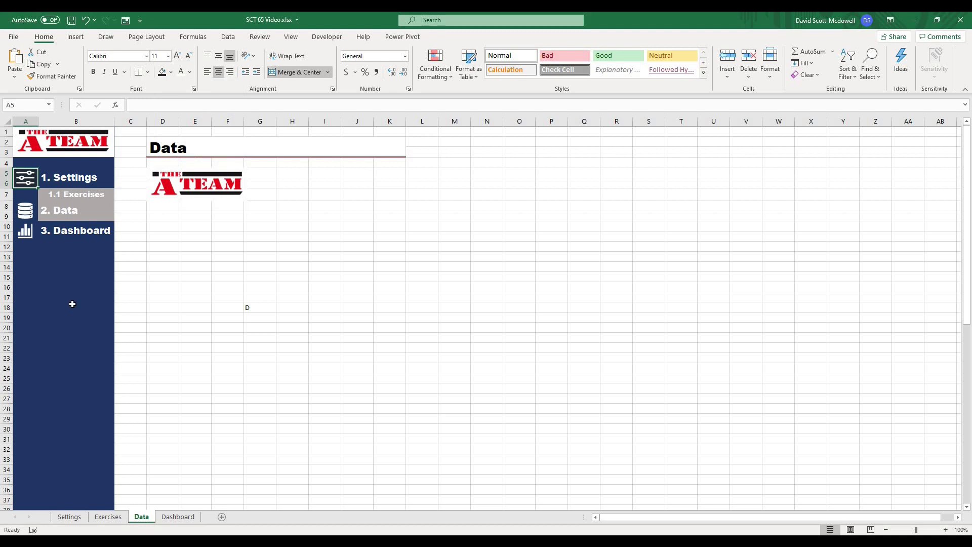
- Fill the "1. Settings" icon cell (A5) on the Data sheet with the sidebar's dark blue
{"action": "left_click", "coordinate": [59, 172]}
{"action": "left_click", "coordinate": [25, 178]}
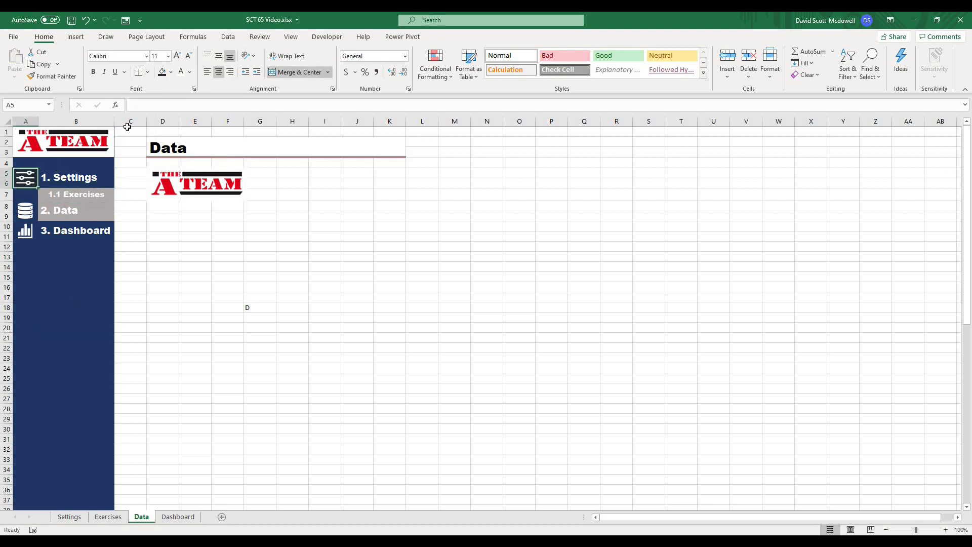
{"action": "left_click", "coordinate": [171, 72]}
{"action": "key", "text": "Escape"}
{"action": "left_click", "coordinate": [107, 284]}
{"action": "left_click", "coordinate": [100, 163]}
{"action": "key", "text": "Down"}
{"action": "key", "text": "Left"}
{"action": "left_click", "coordinate": [80, 275]}
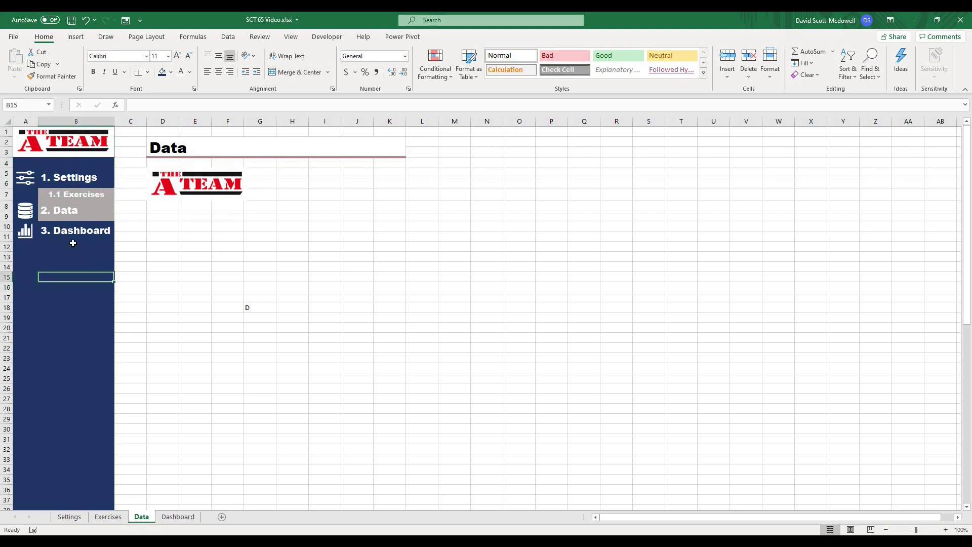
- Fill the "1.1 Exercises" entry (B7) on the Data sheet with the sidebar's dark blue
{"action": "left_click", "coordinate": [31, 183]}
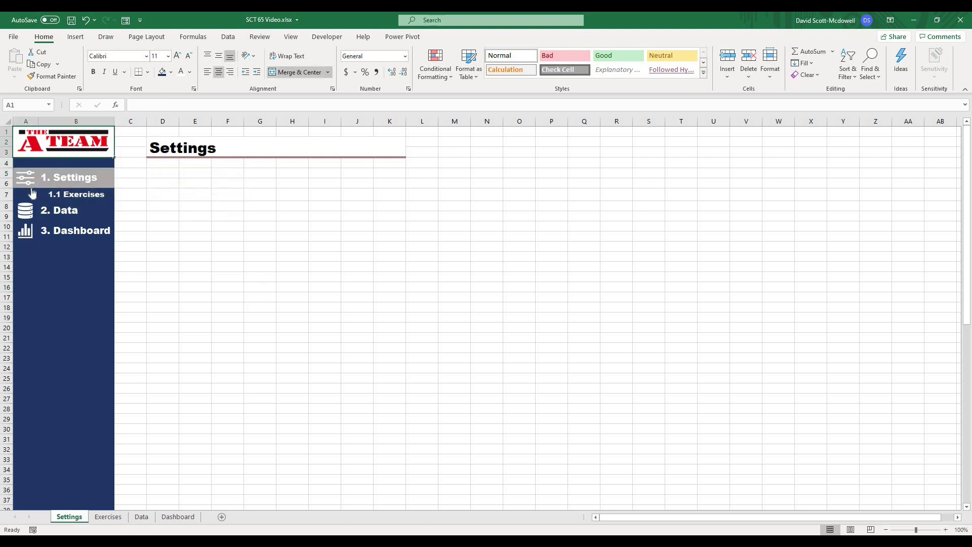
{"action": "left_click", "coordinate": [70, 217]}
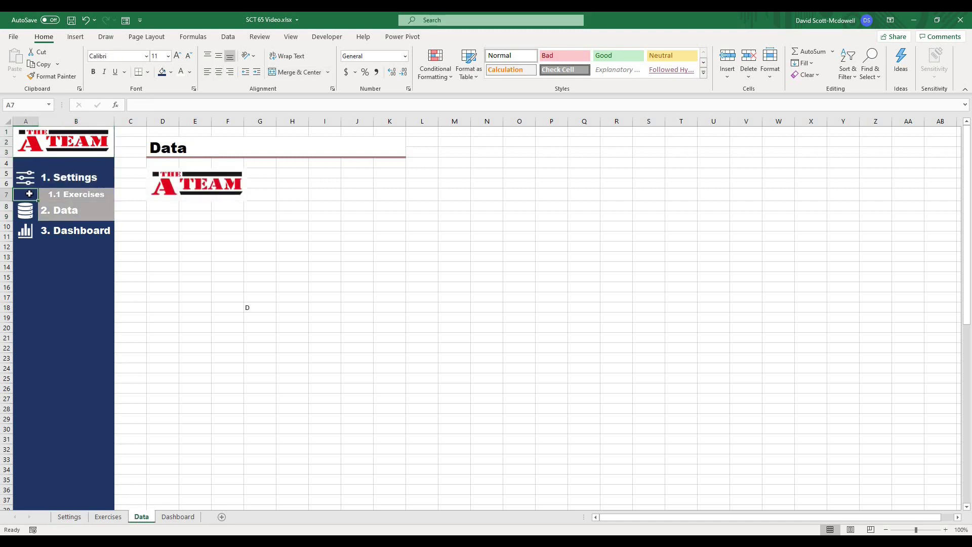
{"action": "left_click", "coordinate": [61, 194]}
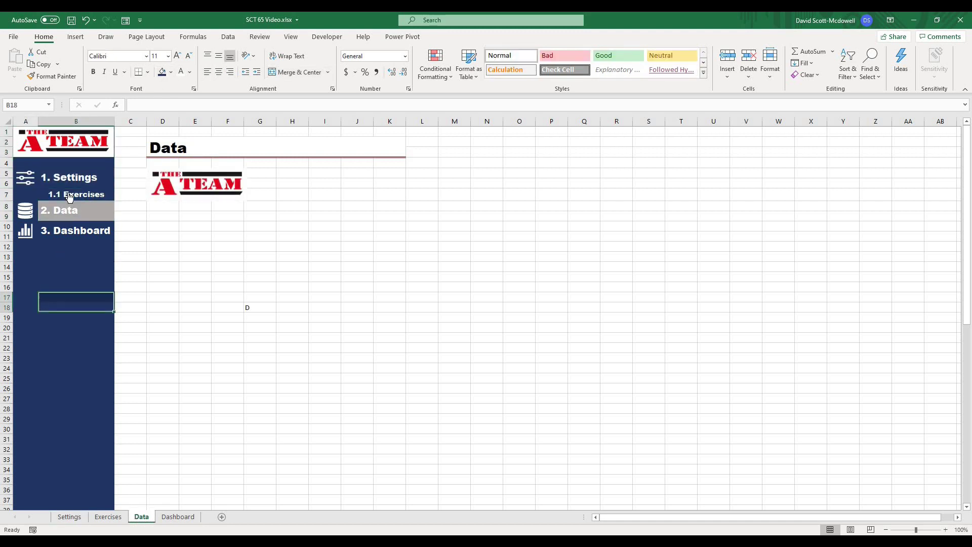
- Fill the "2. Data" icon cell (A8) on the Data sheet with the same grey as the "2. Data" entry
{"action": "left_click", "coordinate": [33, 195]}
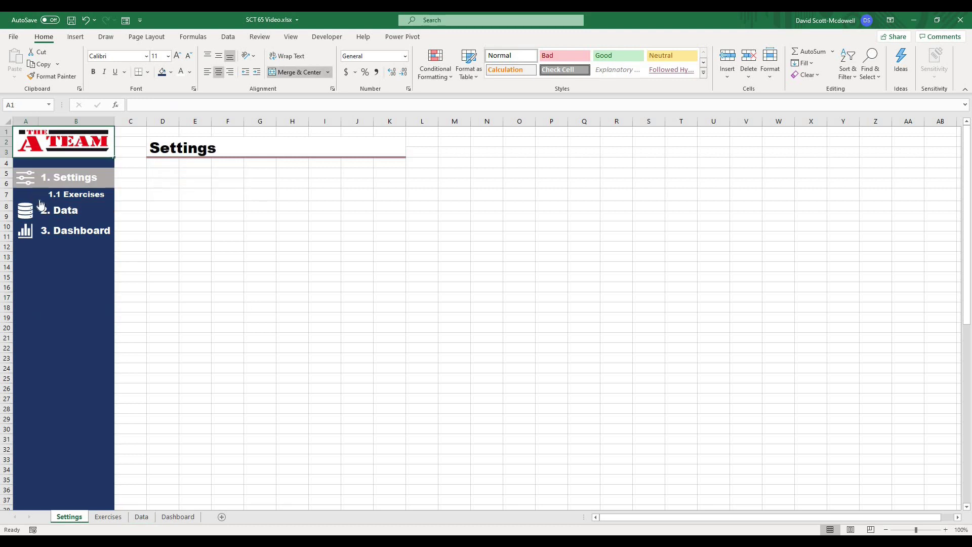
{"action": "left_click", "coordinate": [42, 205]}
{"action": "left_click", "coordinate": [29, 193]}
{"action": "key", "text": "Down"}
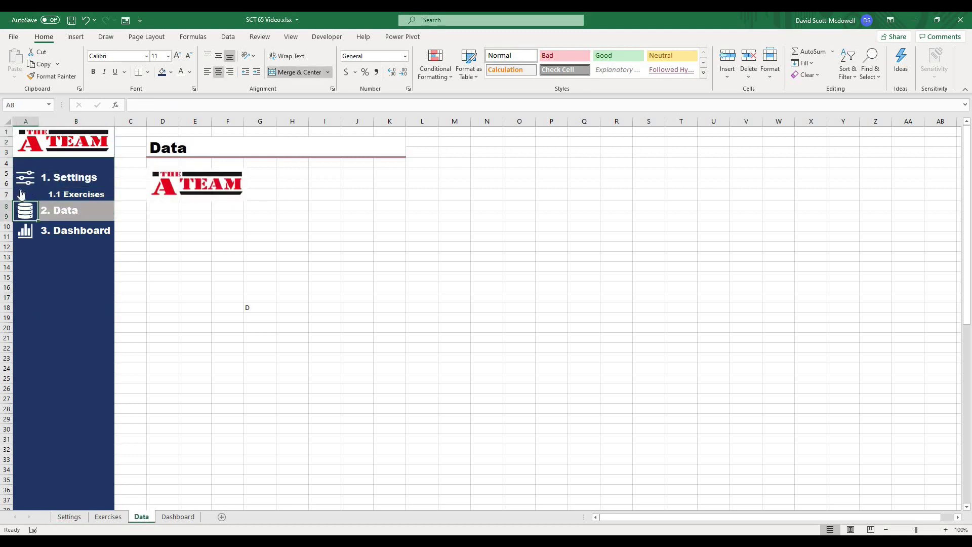
{"action": "left_click", "coordinate": [171, 72]}
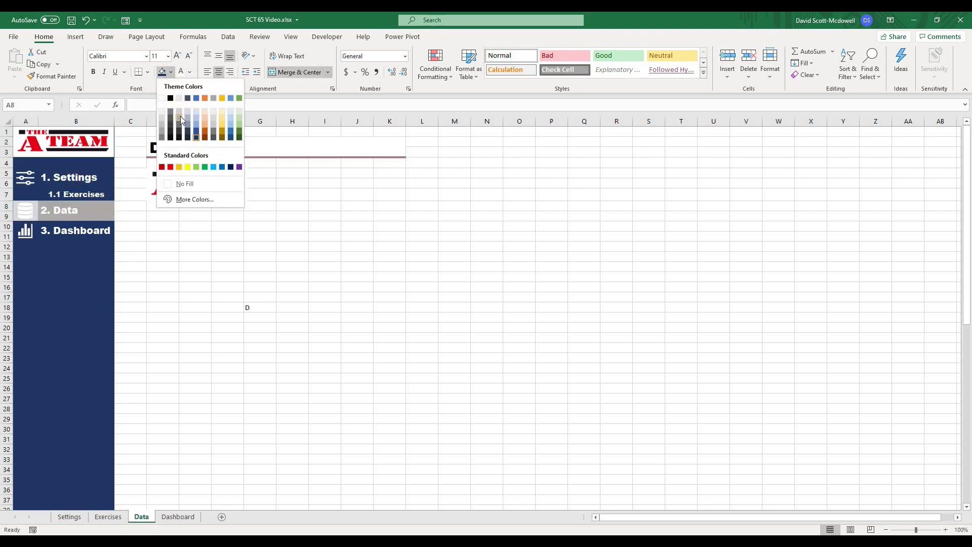
{"action": "left_click", "coordinate": [183, 120]}
{"action": "left_click", "coordinate": [60, 306]}
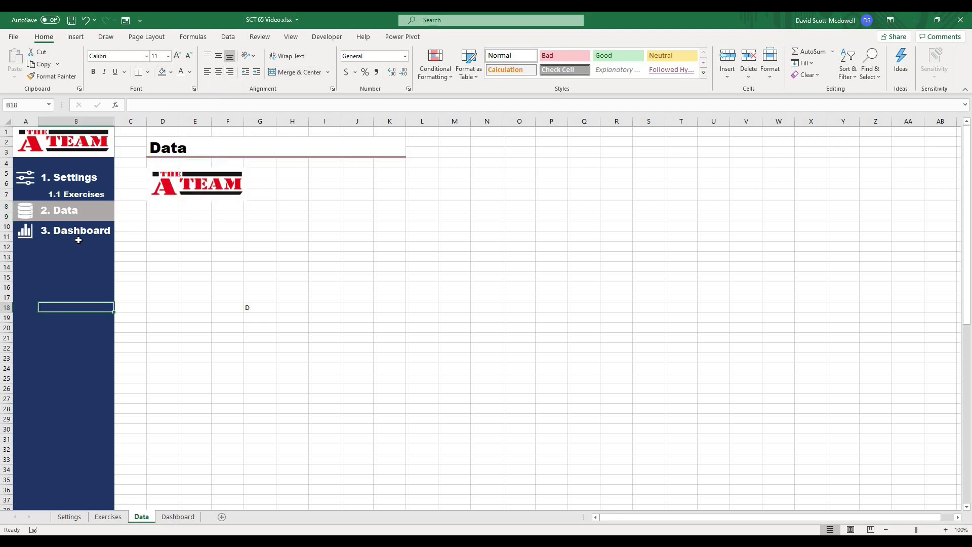
- Copy the sidebar range A1:B70 from the Data sheet and paste it at A1 on the Dashboard sheet, keeping source column widths
{"action": "scroll", "coordinate": [61, 366], "scroll_direction": "down", "scroll_amount": 12}
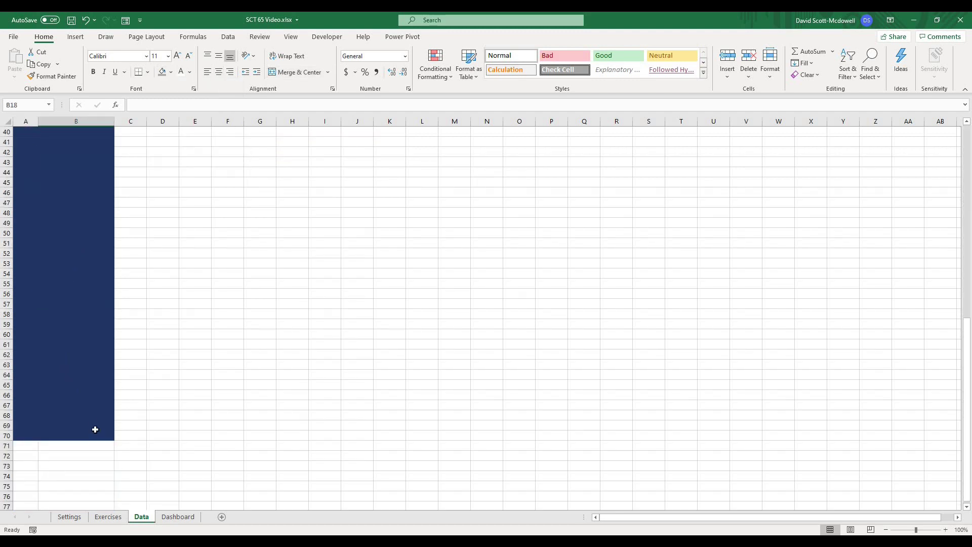
{"action": "left_click_drag", "start_coordinate": [75, 456], "coordinate": [29, 24]}
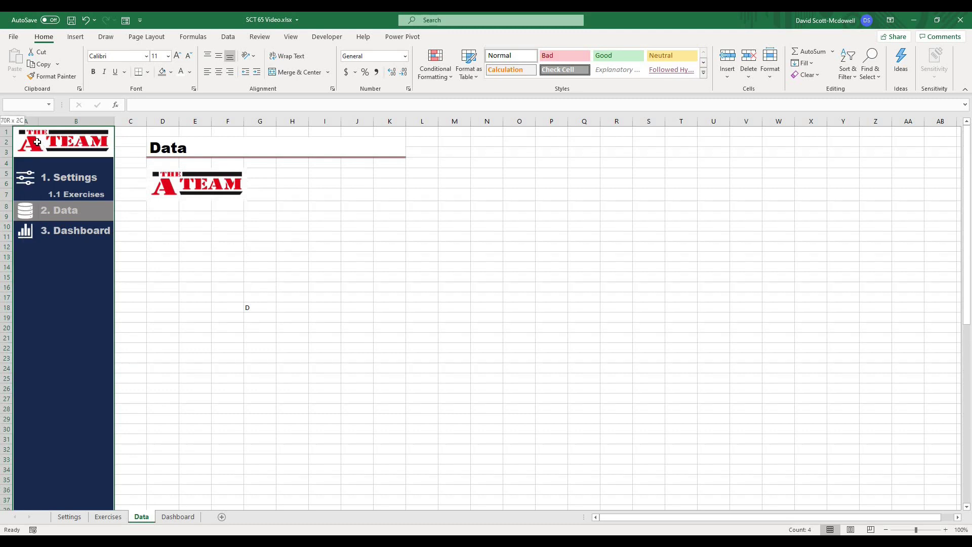
{"action": "key", "text": "ctrl+c"}
{"action": "left_click", "coordinate": [178, 516]}
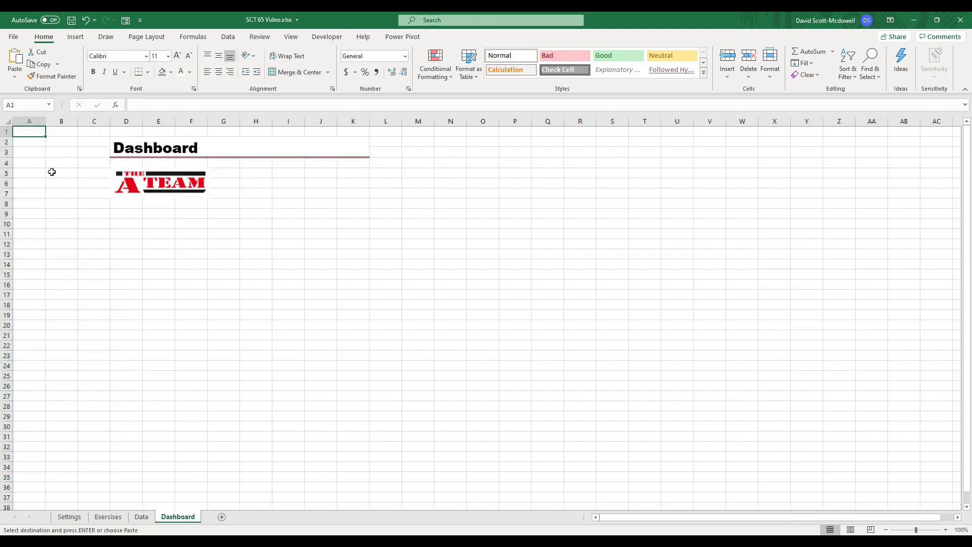
{"action": "right_click", "coordinate": [36, 133]}
{"action": "mouse_move", "coordinate": [139, 202]}
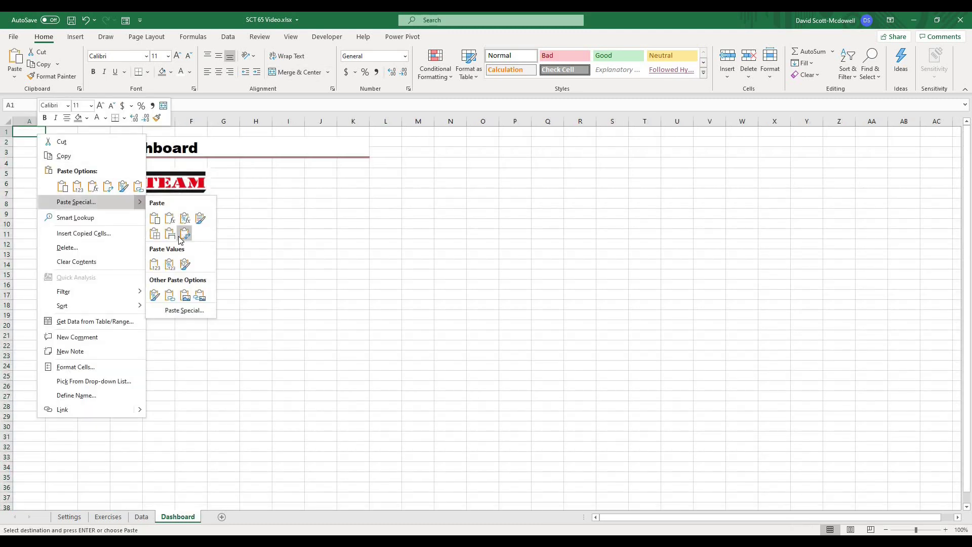
{"action": "left_click", "coordinate": [170, 233]}
{"action": "left_click", "coordinate": [259, 234]}
- Delete the spare A-Team logo below the title on the Dashboard sheet
{"action": "right_click", "coordinate": [177, 178]}
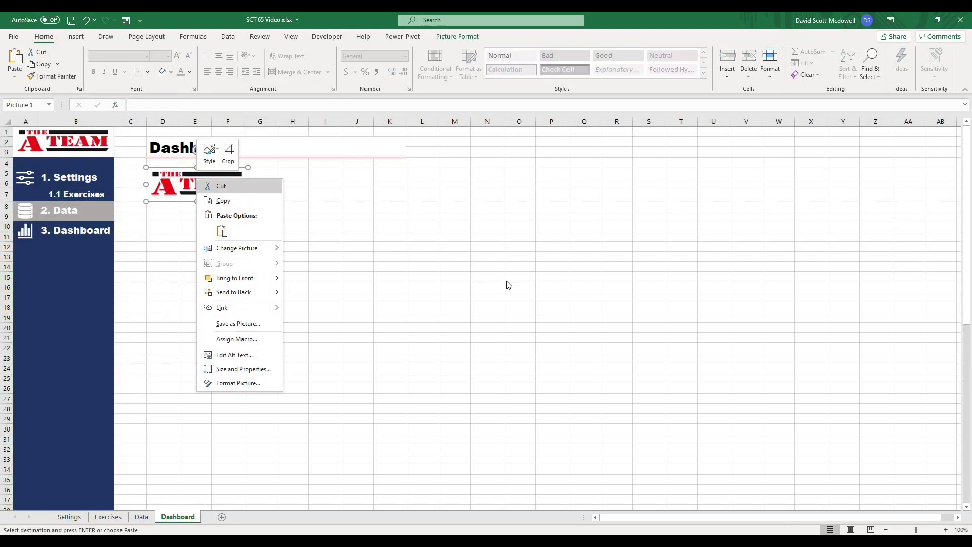
{"action": "key", "text": "Escape"}
{"action": "key", "text": "Delete"}
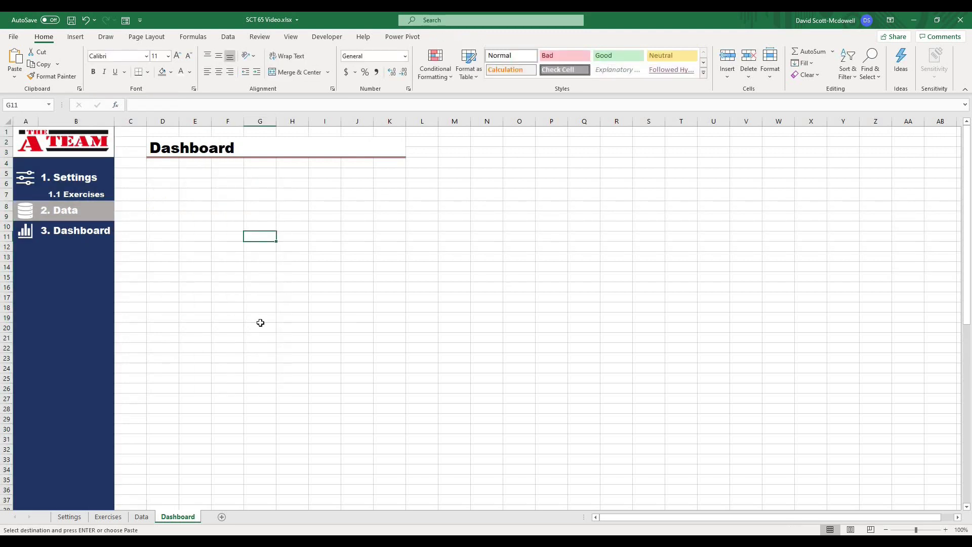
- Copy the grey formatting of the "2. Data" entry and its icon cell onto "3. Dashboard" on the Dashboard sheet
{"action": "left_click", "coordinate": [89, 260]}
{"action": "left_click_drag", "start_coordinate": [91, 210], "coordinate": [38, 218]}
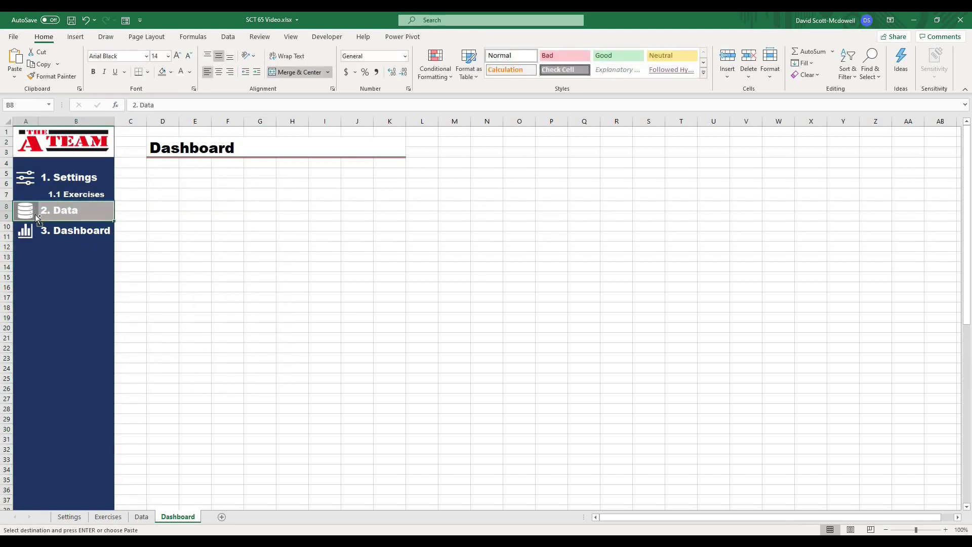
{"action": "right_click", "coordinate": [28, 237]}
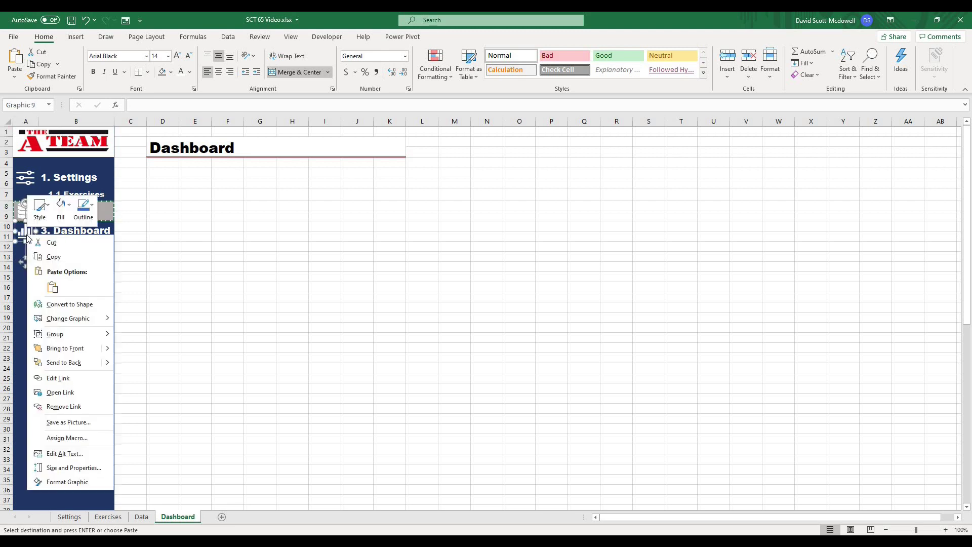
{"action": "key", "text": "Escape"}
{"action": "left_click", "coordinate": [107, 239]}
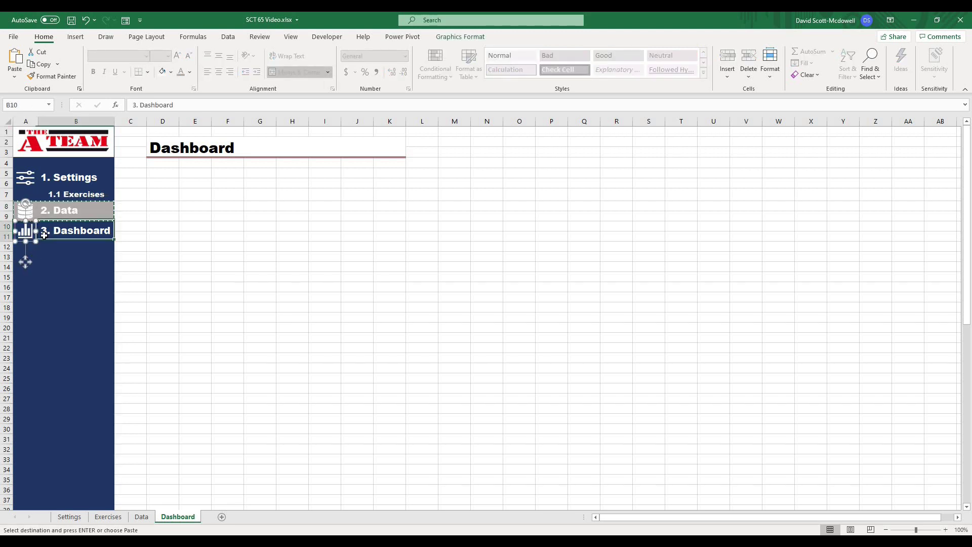
{"action": "right_click", "coordinate": [71, 222]}
{"action": "left_click", "coordinate": [155, 276]}
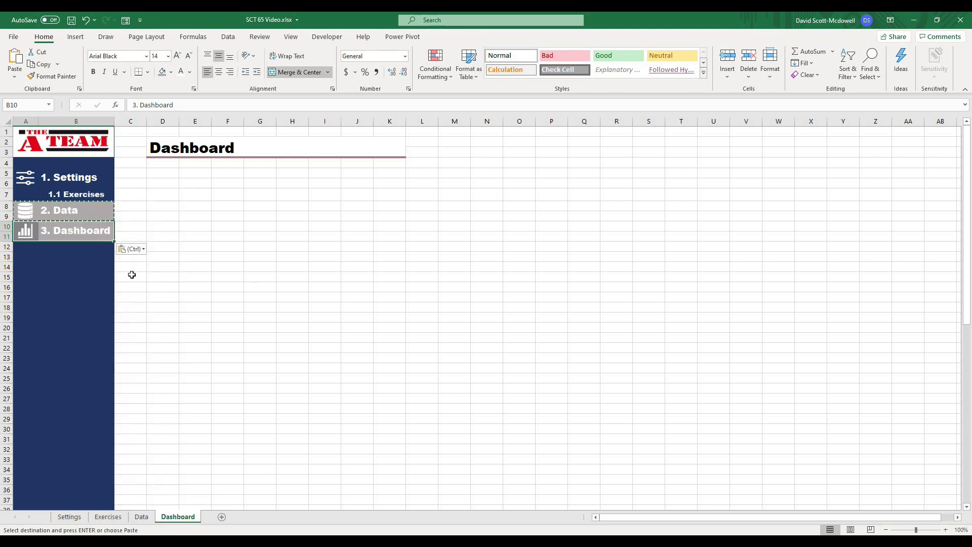
{"action": "left_click", "coordinate": [76, 277]}
{"action": "left_click", "coordinate": [76, 287]}
- Paste the blue formatting of "1. Settings" and its icon cell onto the "2. Data" entry on the Dashboard sheet
{"action": "left_click", "coordinate": [36, 176]}
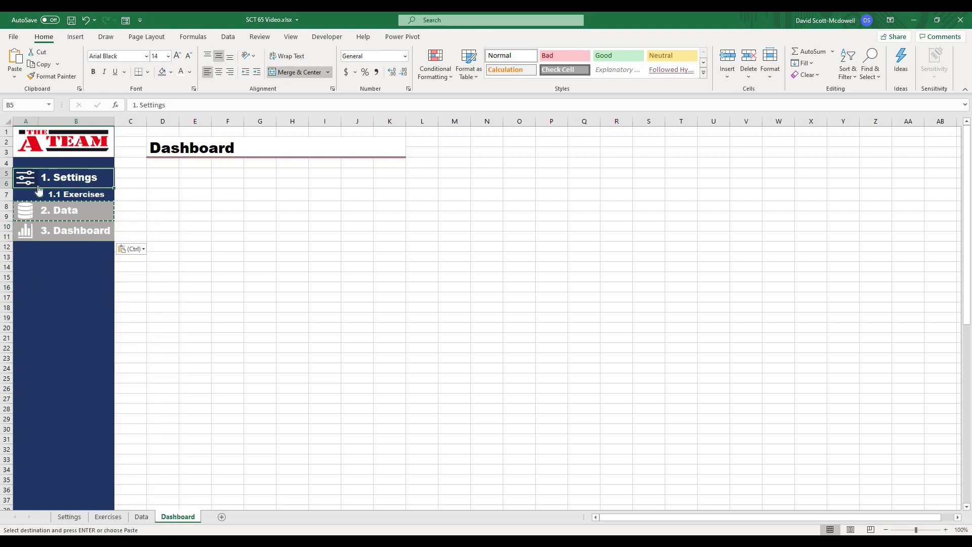
{"action": "key", "text": "ctrl+c"}
{"action": "left_click", "coordinate": [25, 214]}
{"action": "left_click_drag", "start_coordinate": [26, 214], "coordinate": [102, 219]}
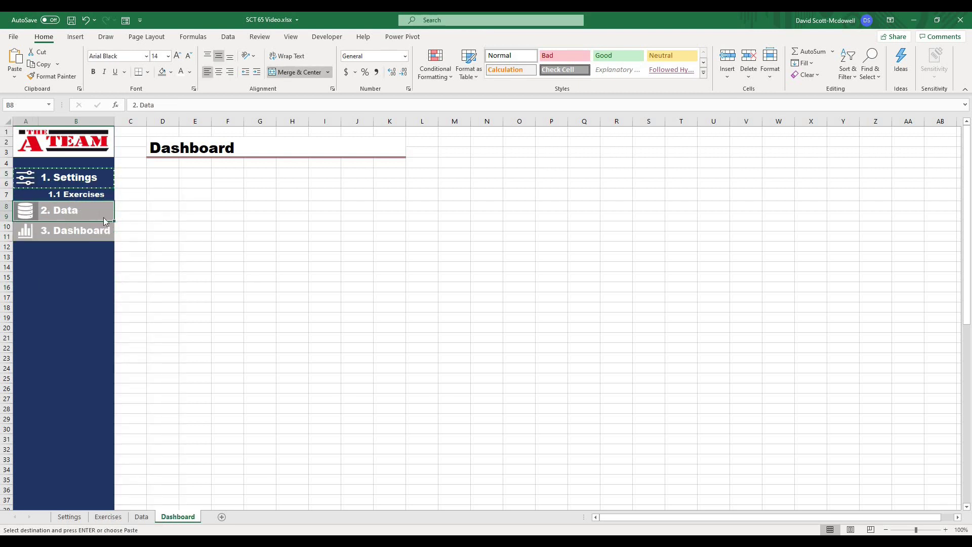
{"action": "right_click", "coordinate": [102, 219]}
{"action": "left_click", "coordinate": [182, 262]}
{"action": "left_click", "coordinate": [274, 306]}
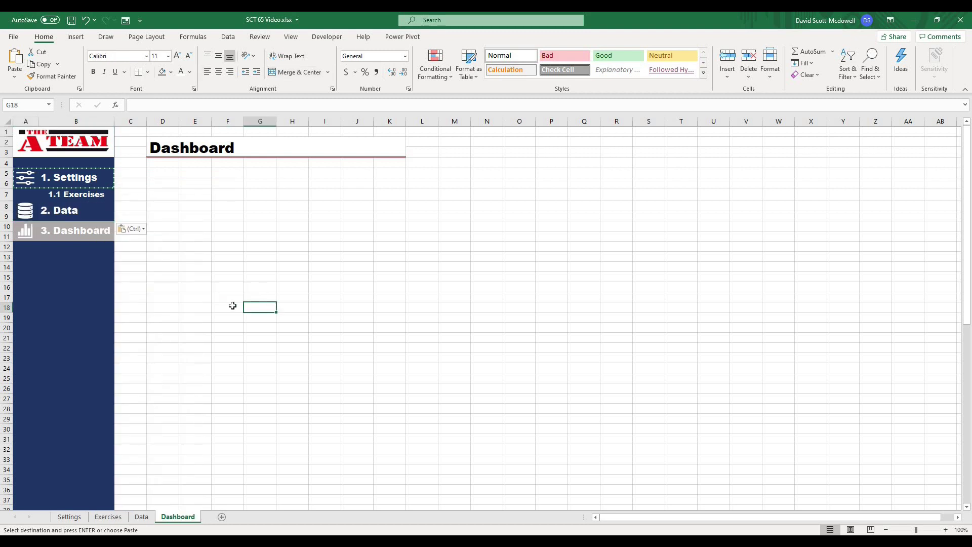
{"action": "key", "text": "Escape"}
{"action": "left_click", "coordinate": [222, 295]}
- Follow the sidebar links between the Data, Settings, Exercises and Dashboard sheets to check the navigation and highlighting
{"action": "left_click", "coordinate": [65, 217]}
{"action": "left_click", "coordinate": [65, 218]}
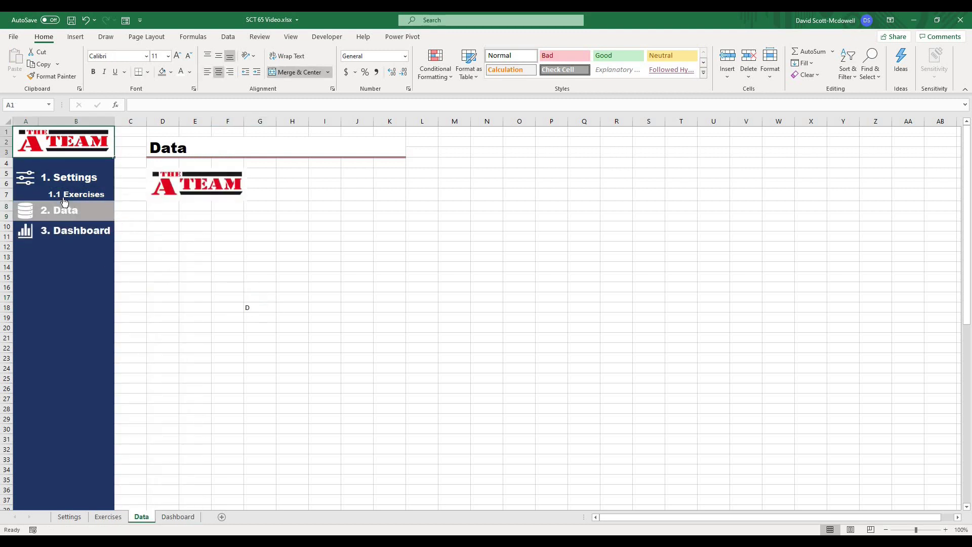
{"action": "left_click", "coordinate": [67, 191]}
{"action": "left_click", "coordinate": [66, 181]}
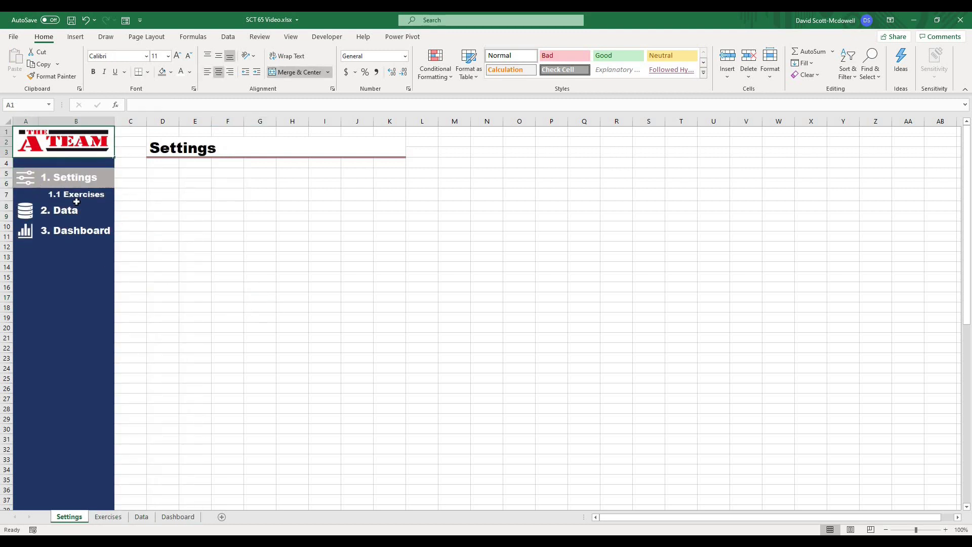
{"action": "left_click", "coordinate": [76, 195]}
{"action": "left_click", "coordinate": [72, 214]}
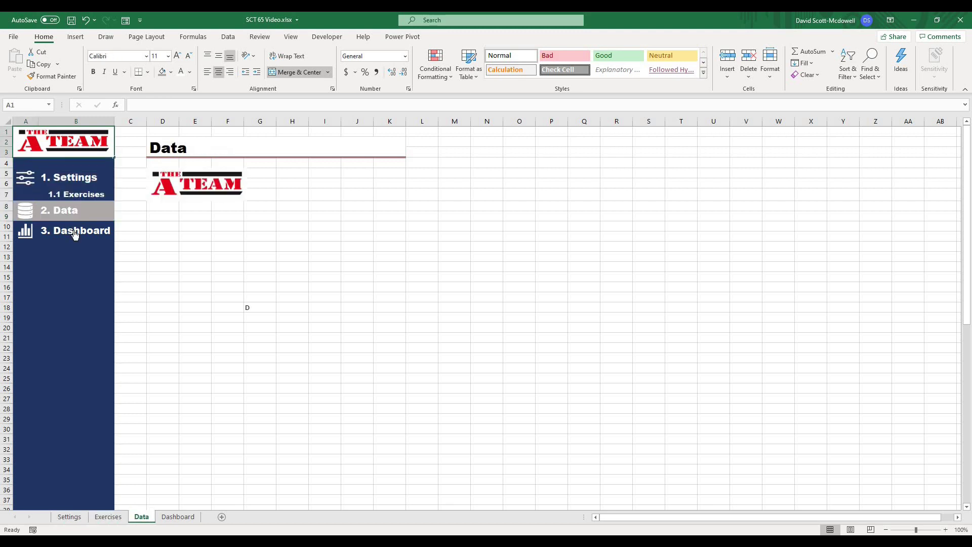
{"action": "left_click", "coordinate": [75, 232]}
{"action": "left_click", "coordinate": [163, 264]}
- Go to the Data sheet and delete the spare A-Team logo below its title
{"action": "left_click", "coordinate": [65, 210]}
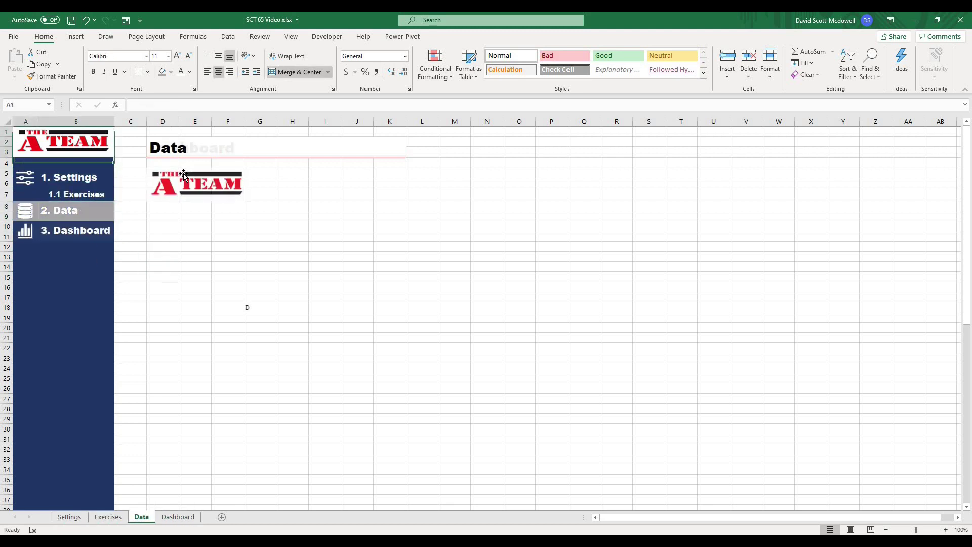
{"action": "left_click", "coordinate": [184, 175]}
{"action": "key", "text": "Escape"}
- Delete row 7, which holds the "1.1 Exercises" entry, from the Data sheet
{"action": "left_click", "coordinate": [67, 186]}
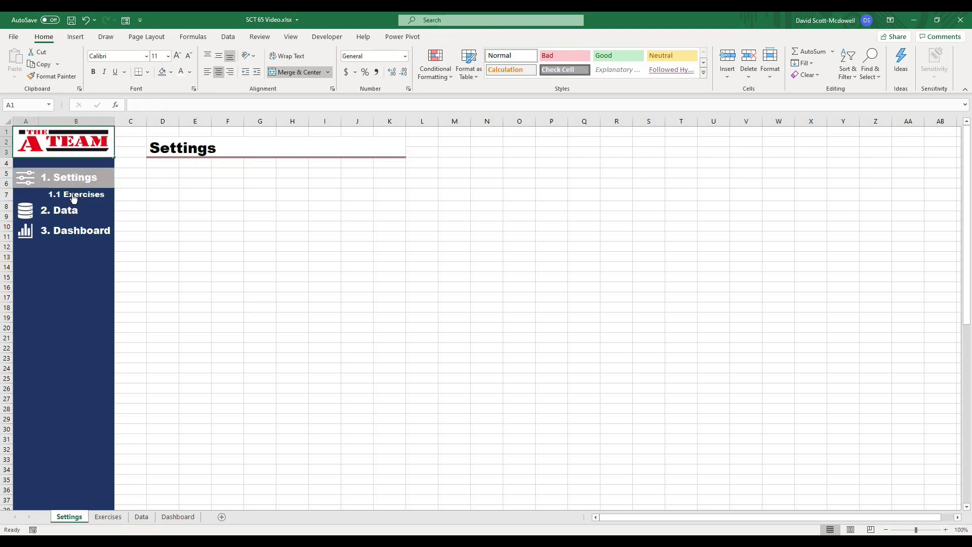
{"action": "left_click", "coordinate": [77, 197]}
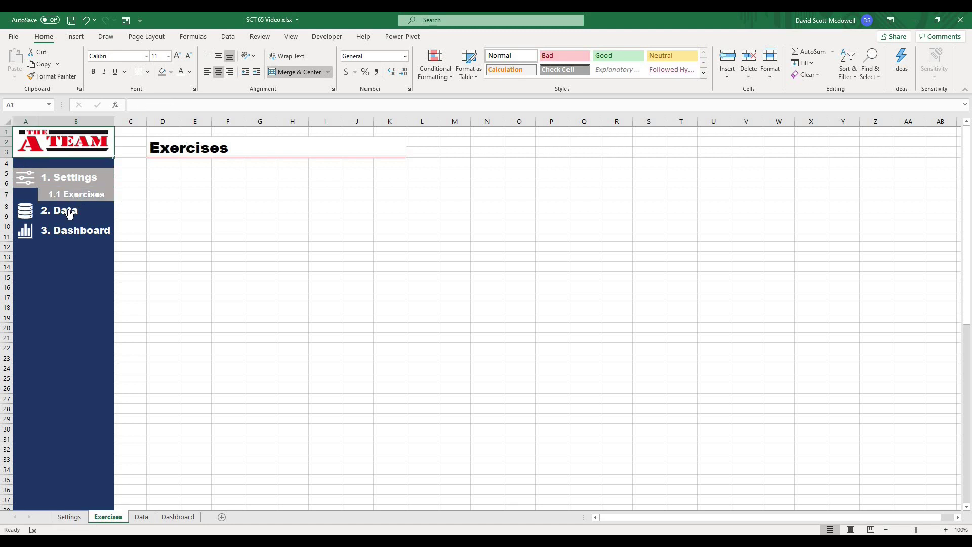
{"action": "left_click", "coordinate": [70, 213]}
{"action": "left_click", "coordinate": [213, 250]}
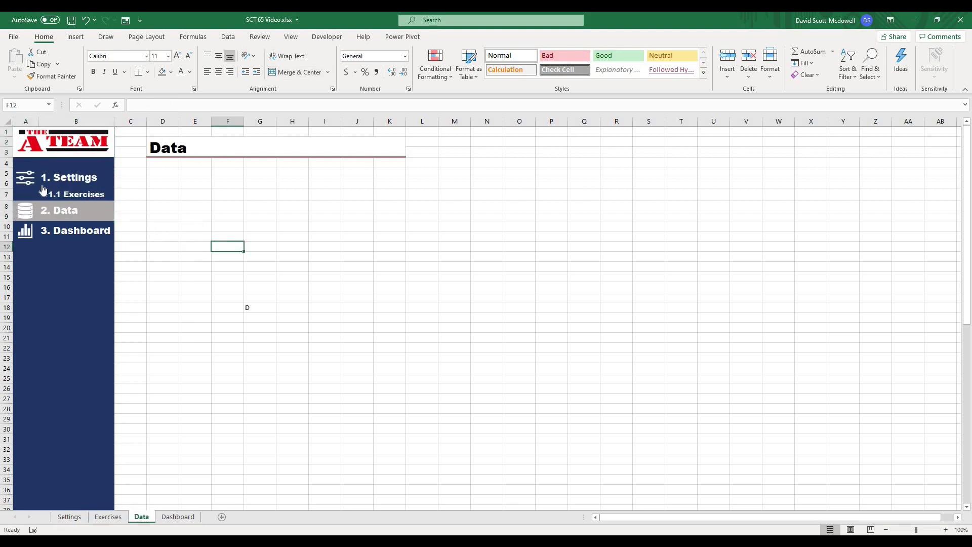
{"action": "left_click", "coordinate": [5, 195]}
{"action": "right_click", "coordinate": [7, 197]}
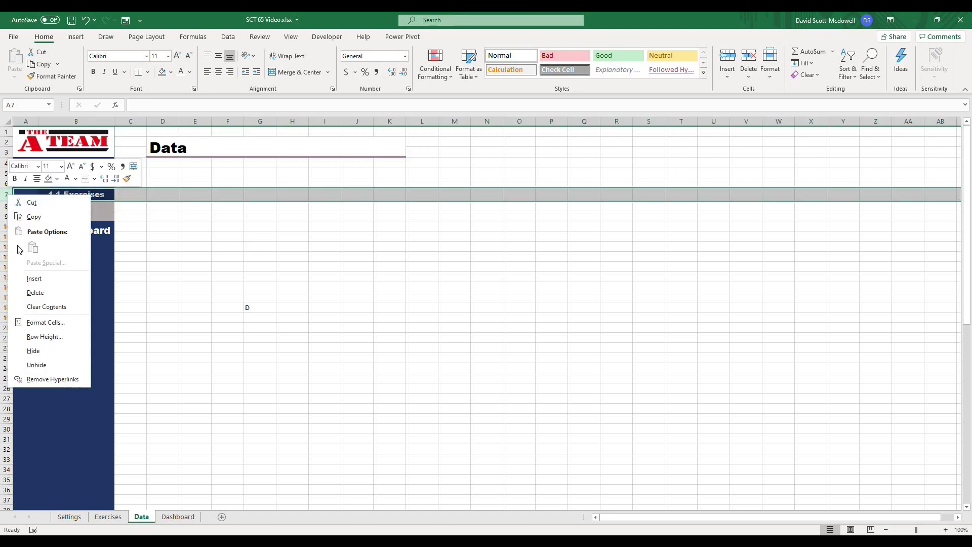
{"action": "left_click", "coordinate": [36, 292]}
{"action": "left_click", "coordinate": [134, 272]}
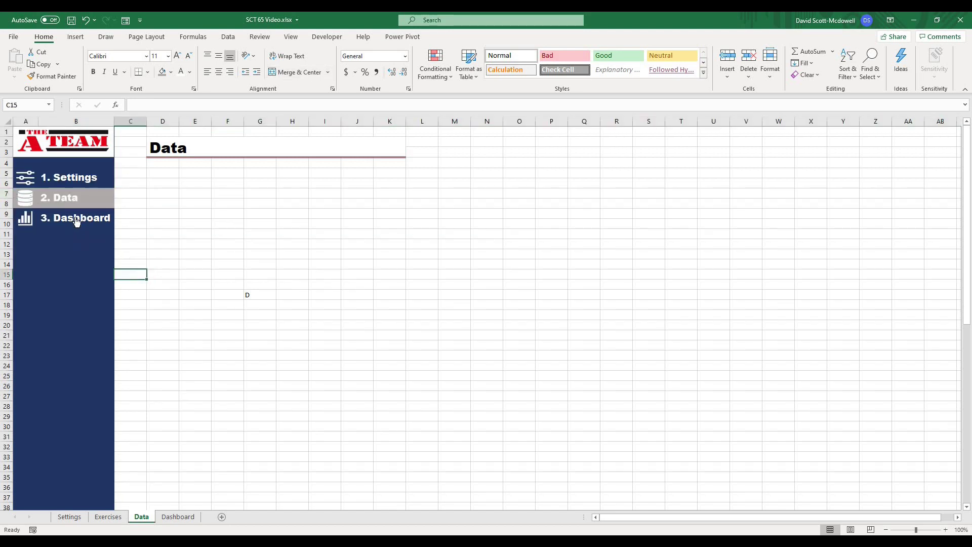
- Go to the Dashboard sheet and delete its "1.1 Exercises" row (row 7)
{"action": "left_click", "coordinate": [76, 221]}
{"action": "left_click", "coordinate": [6, 195]}
{"action": "right_click", "coordinate": [8, 194]}
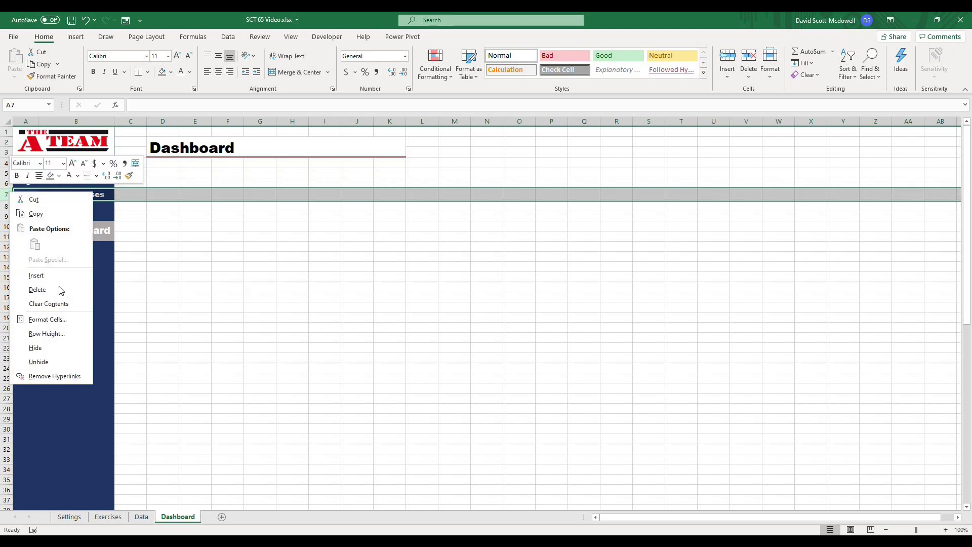
{"action": "left_click", "coordinate": [37, 289]}
{"action": "left_click", "coordinate": [130, 272]}
- Test the sidebar links across all sheets, checking how the menu switches between pages, and finish on Settings
{"action": "left_click", "coordinate": [76, 180]}
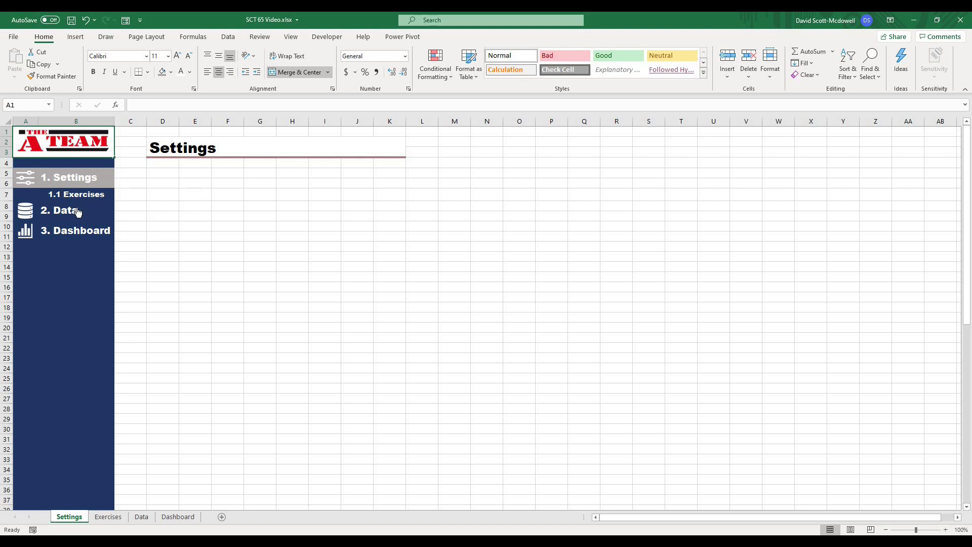
{"action": "left_click", "coordinate": [77, 213]}
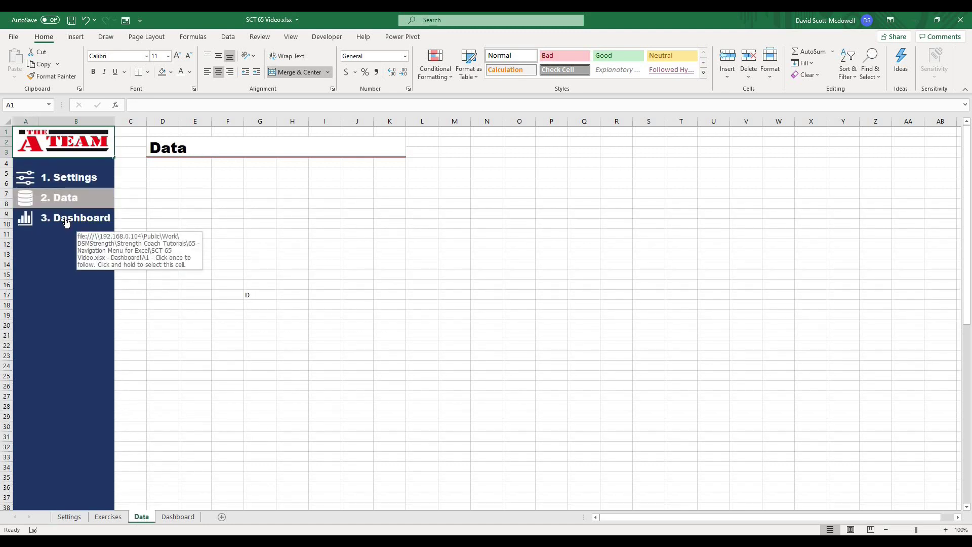
{"action": "left_click", "coordinate": [66, 223]}
{"action": "left_click", "coordinate": [63, 200]}
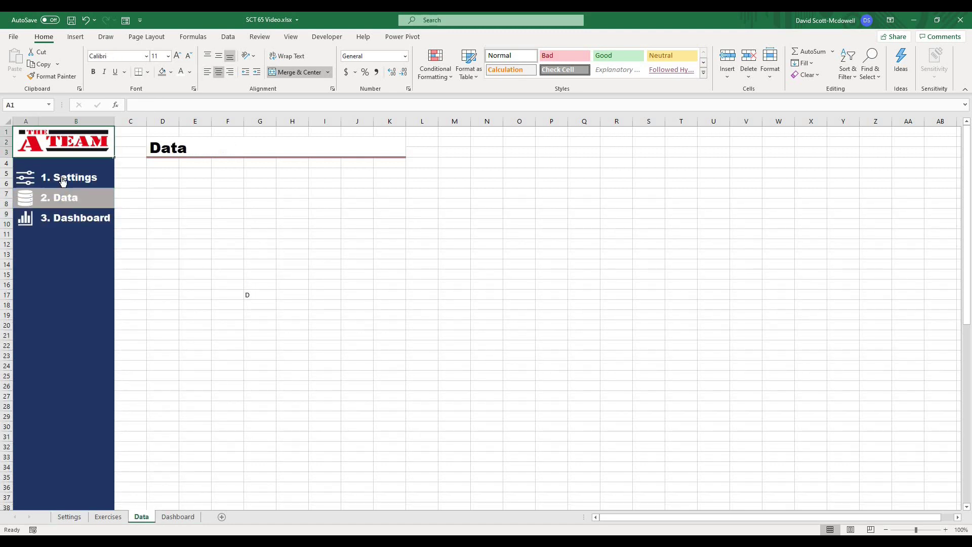
{"action": "left_click", "coordinate": [65, 177]}
{"action": "left_click", "coordinate": [66, 197]}
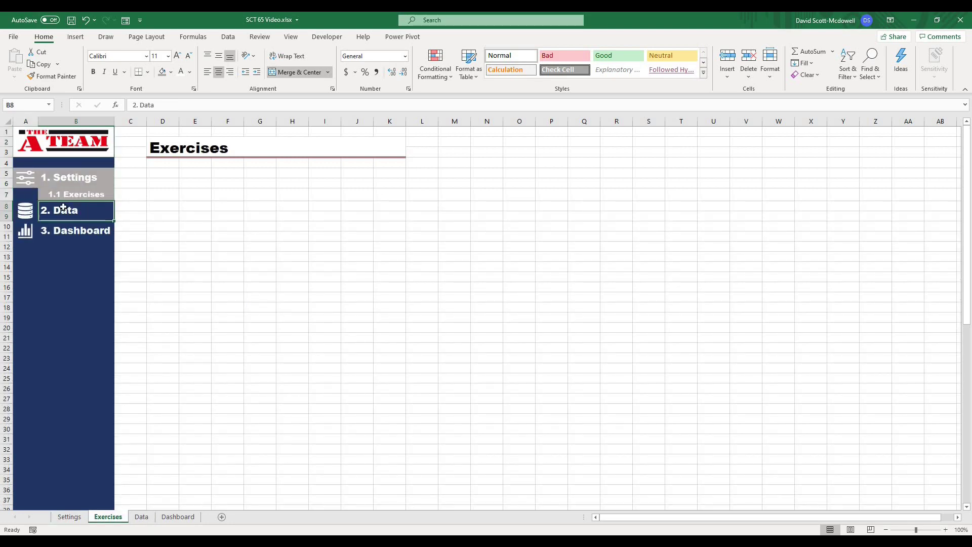
{"action": "left_click", "coordinate": [62, 208]}
{"action": "left_click", "coordinate": [64, 182]}
{"action": "left_click", "coordinate": [62, 209]}
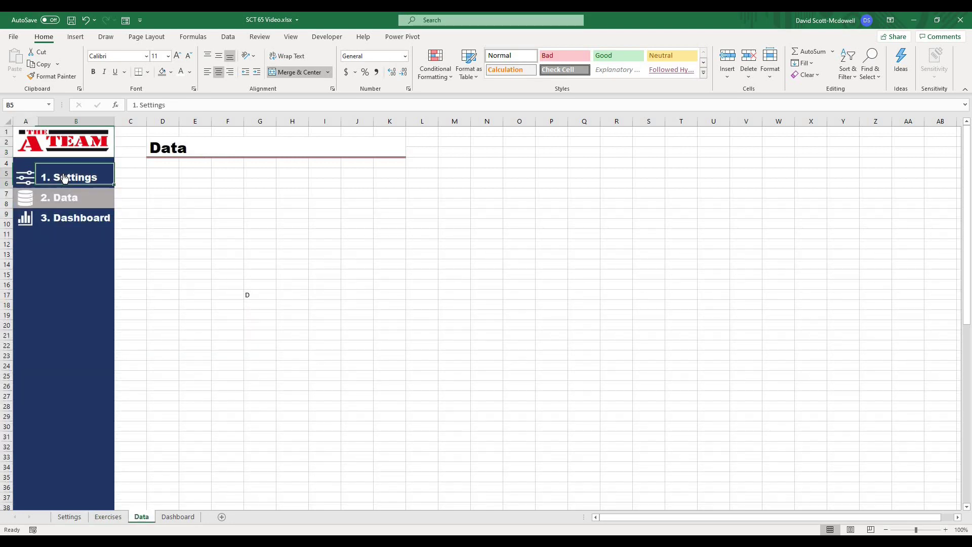
{"action": "left_click", "coordinate": [66, 180]}
{"action": "left_click", "coordinate": [177, 234]}
{"action": "left_click", "coordinate": [173, 228]}
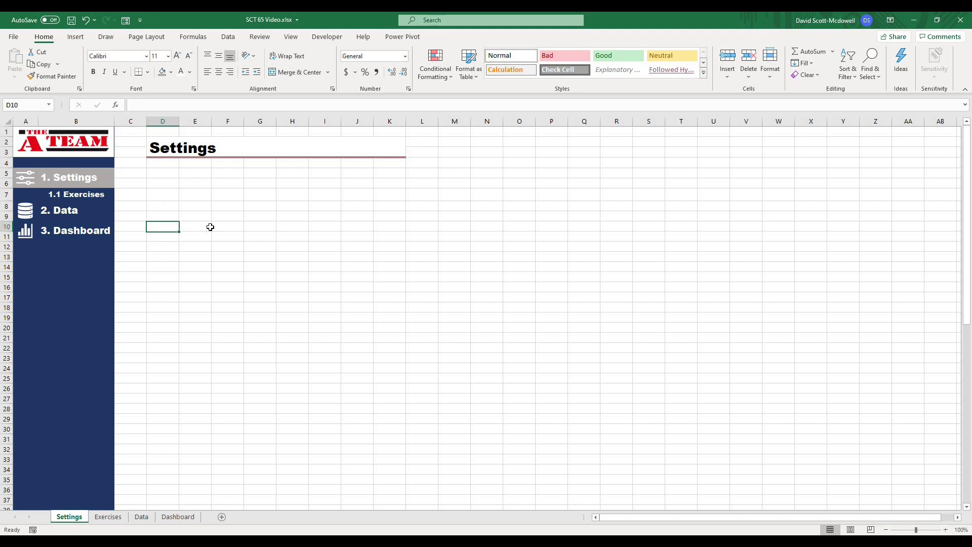
- Hide column B on the Settings sheet so the sidebar is reduced to its icons
{"action": "left_click", "coordinate": [215, 226]}
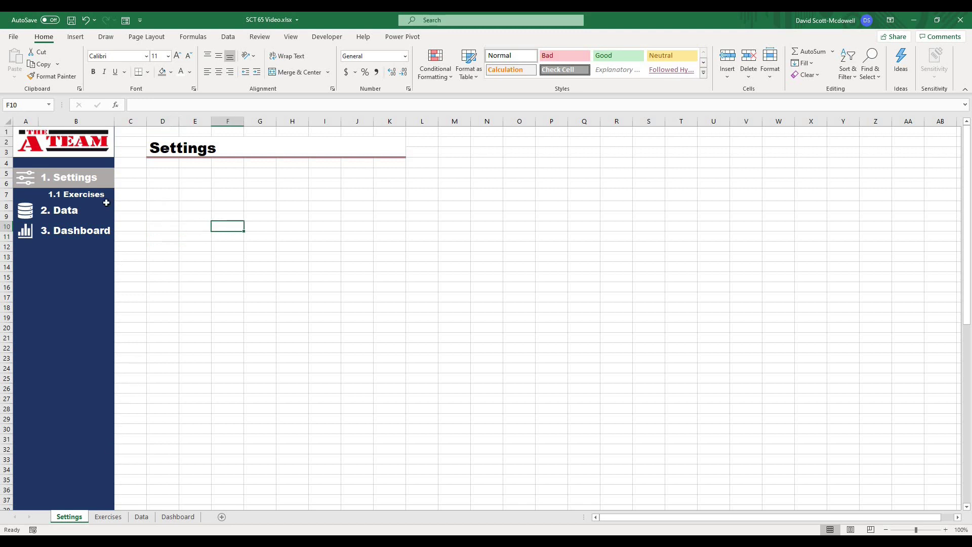
{"action": "right_click", "coordinate": [98, 120]}
{"action": "left_click", "coordinate": [142, 277]}
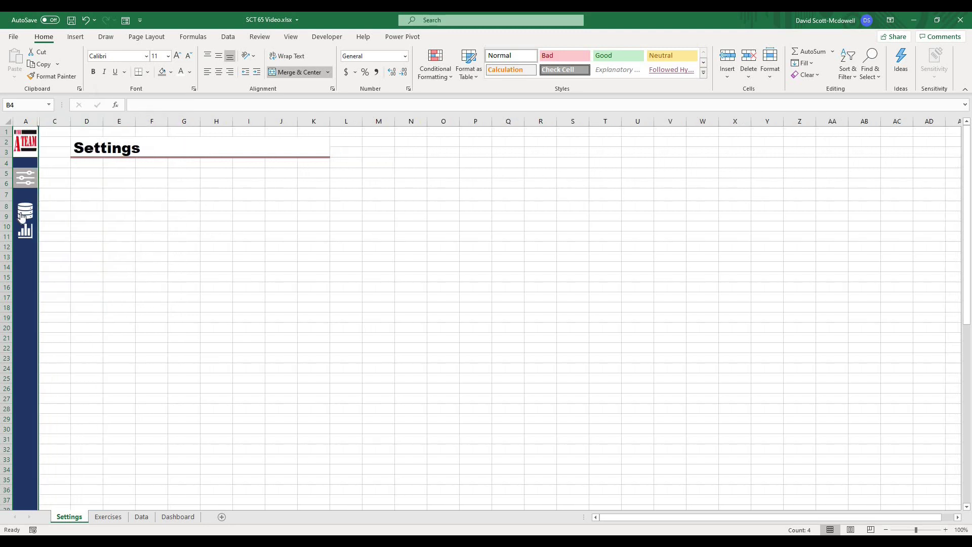
- Test the Data and Dashboard icon links from the collapsed sidebar, returning to the Settings sheet
{"action": "left_click", "coordinate": [21, 217]}
{"action": "left_click", "coordinate": [34, 223]}
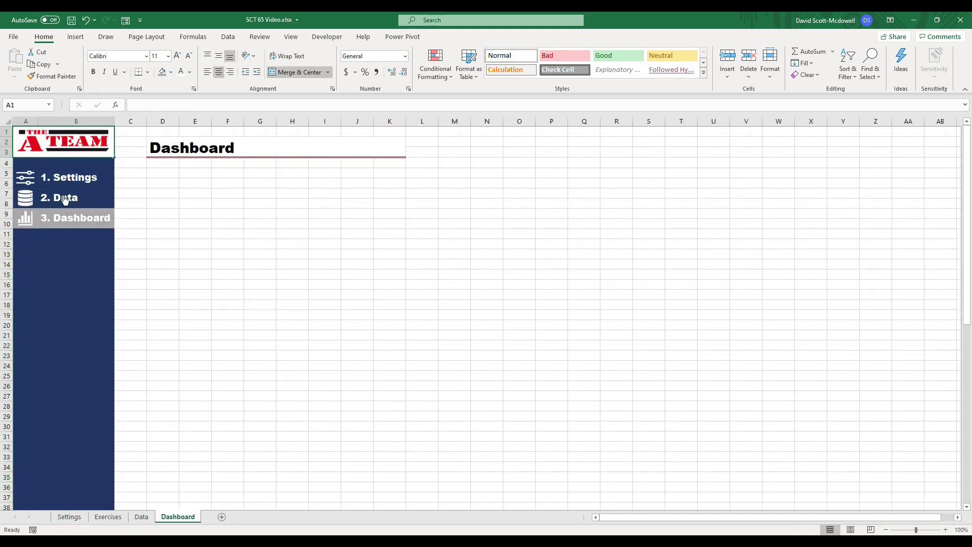
{"action": "left_click", "coordinate": [69, 517]}
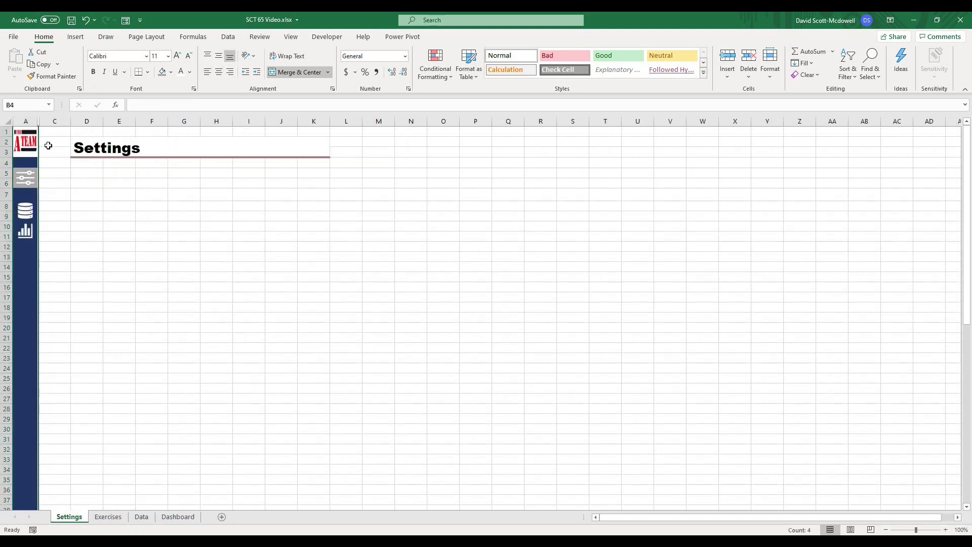
- Unhide column B on the Settings sheet to restore the sidebar's text labels
{"action": "left_click_drag", "start_coordinate": [25, 121], "coordinate": [55, 122]}
{"action": "right_click", "coordinate": [54, 121]}
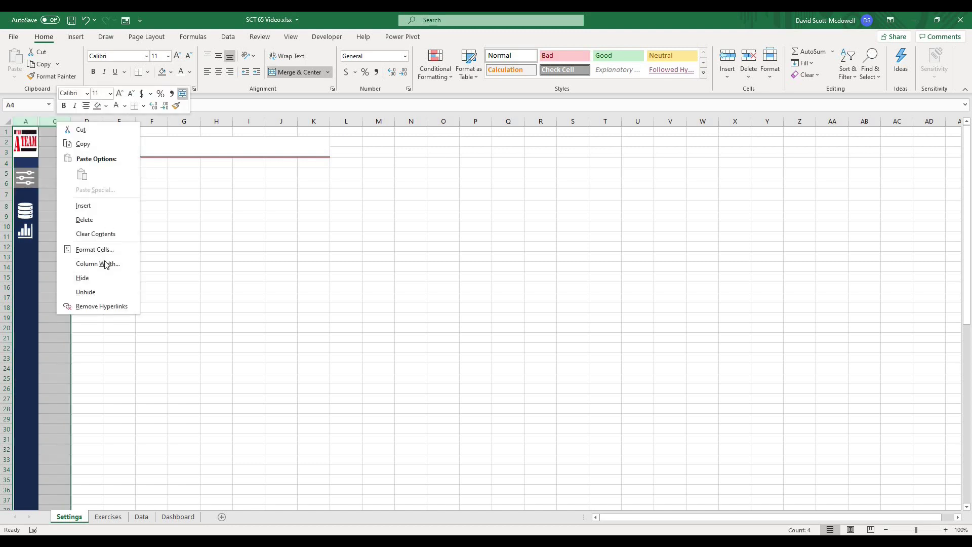
{"action": "left_click", "coordinate": [90, 290]}
{"action": "left_click", "coordinate": [264, 275]}
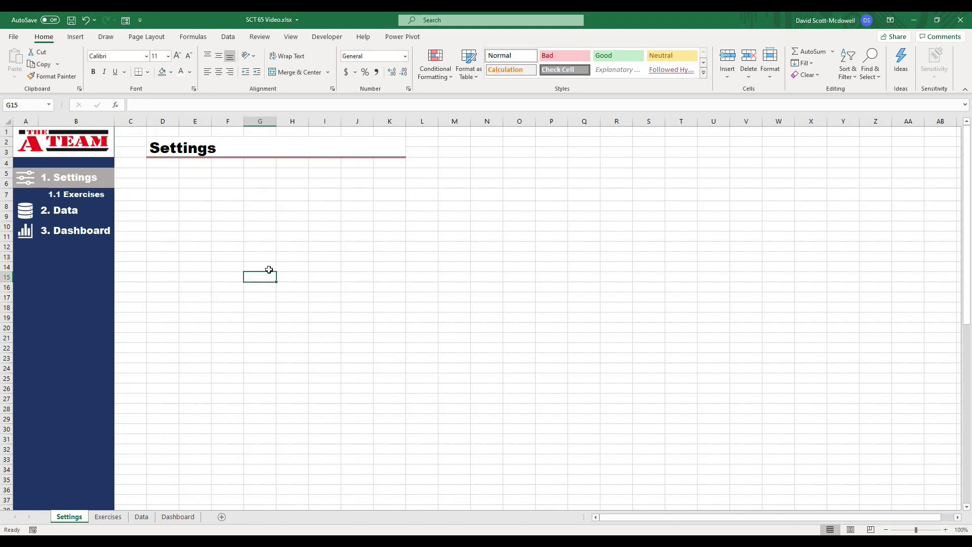
{"action": "left_click", "coordinate": [267, 268]}
- Group column B on the Settings sheet so the sidebar labels can be collapsed
{"action": "left_click", "coordinate": [76, 122]}
{"action": "left_click", "coordinate": [228, 36]}
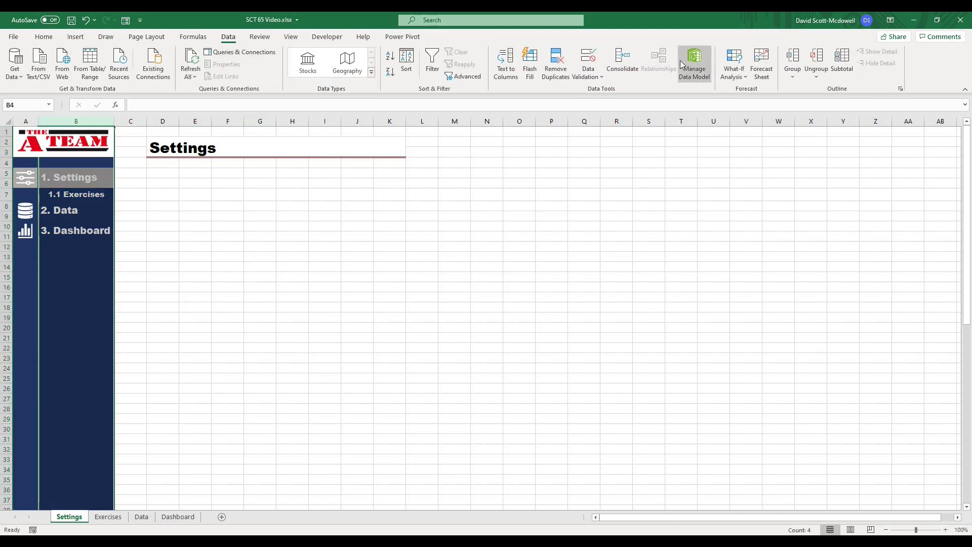
{"action": "left_click", "coordinate": [793, 77]}
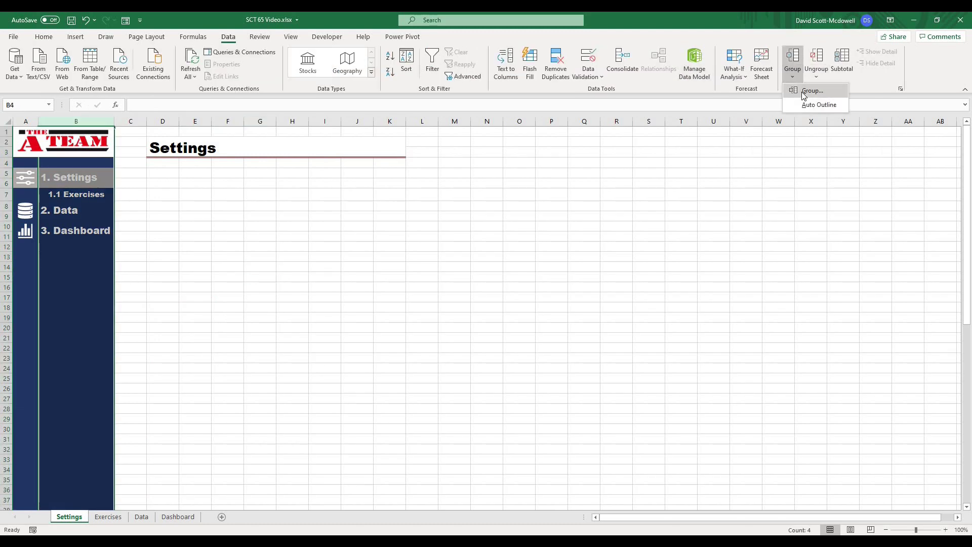
{"action": "left_click", "coordinate": [810, 90]}
{"action": "left_click", "coordinate": [351, 321]}
- Group column B on the Exercises sheet as well
{"action": "left_click", "coordinate": [108, 517]}
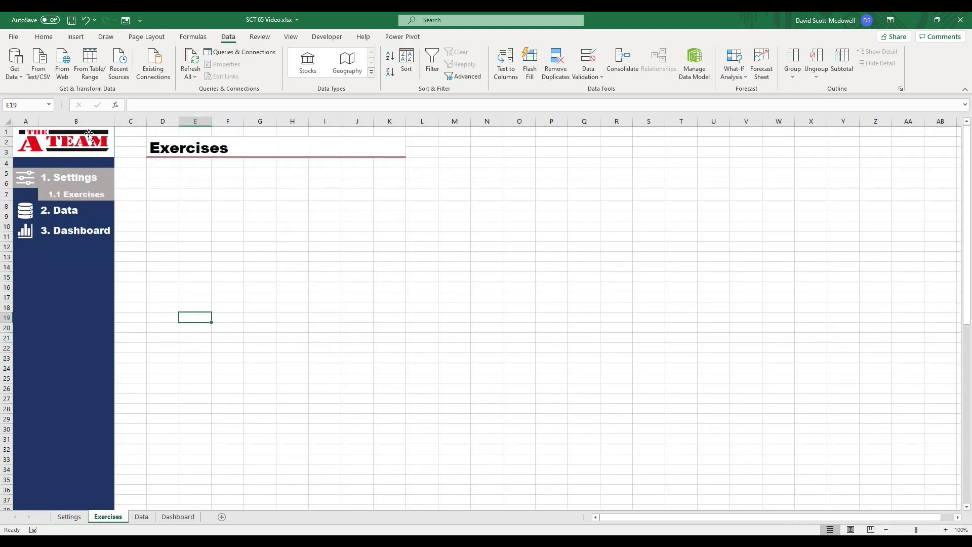
{"action": "left_click", "coordinate": [85, 121]}
{"action": "left_click", "coordinate": [793, 77]}
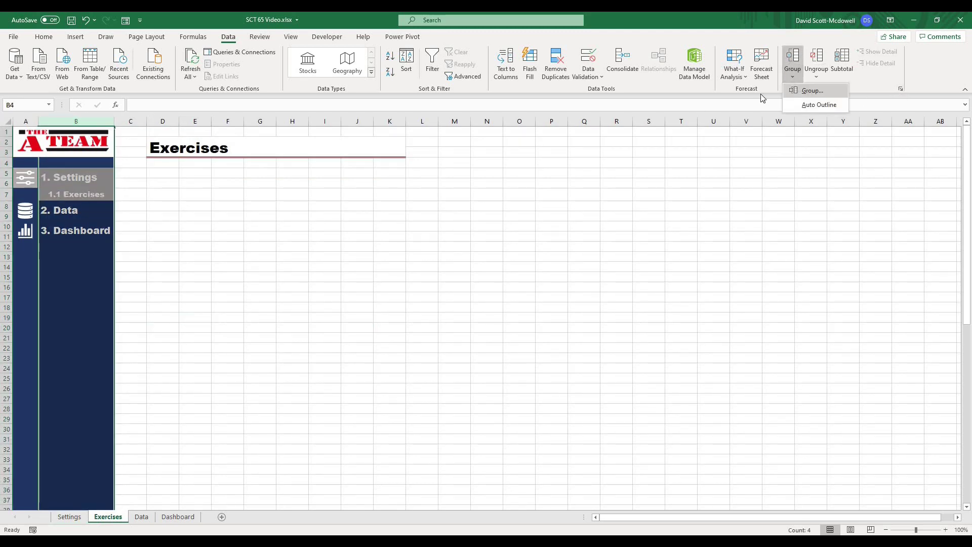
{"action": "left_click", "coordinate": [810, 92]}
- Apply the same column B grouping on the Data sheet and on the Dashboard sheet
{"action": "left_click", "coordinate": [142, 517]}
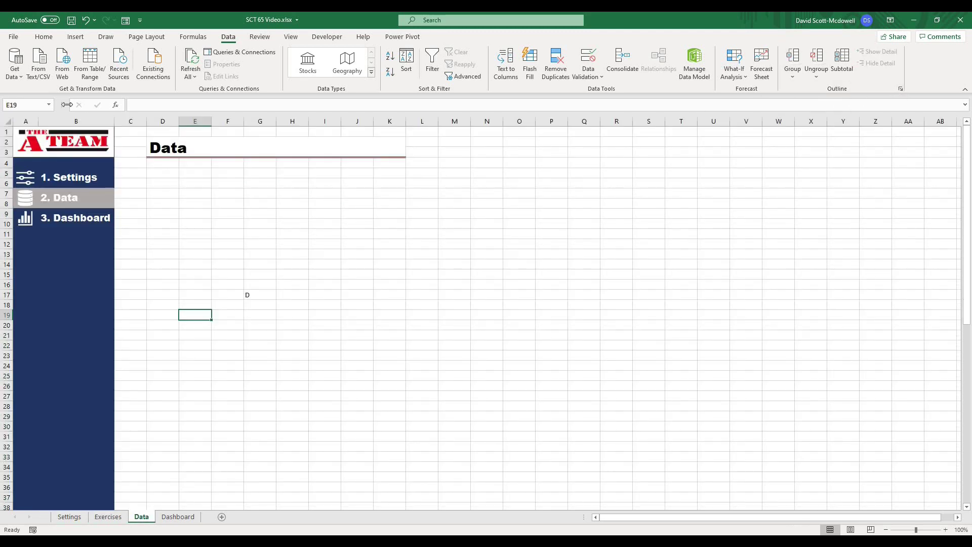
{"action": "left_click", "coordinate": [76, 121]}
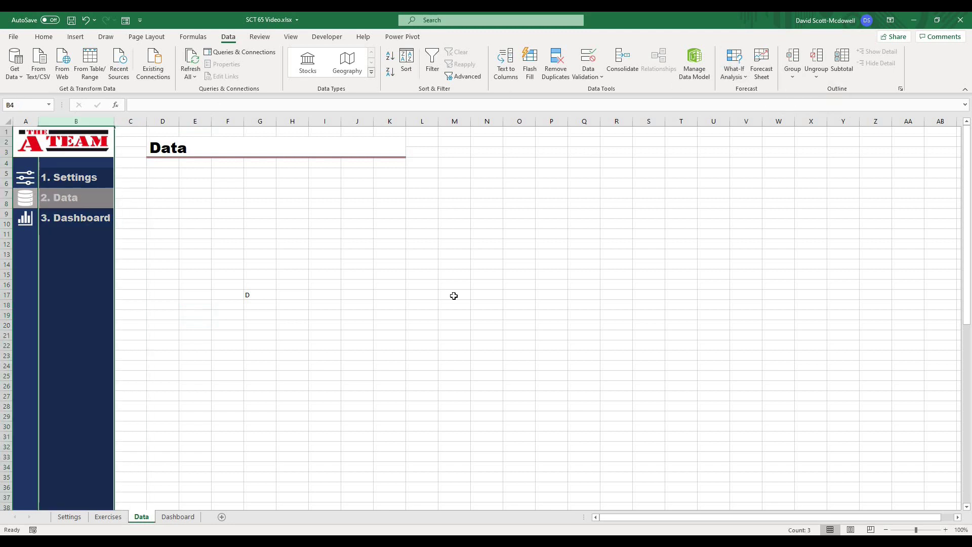
{"action": "left_click", "coordinate": [180, 516]}
{"action": "left_click", "coordinate": [75, 121]}
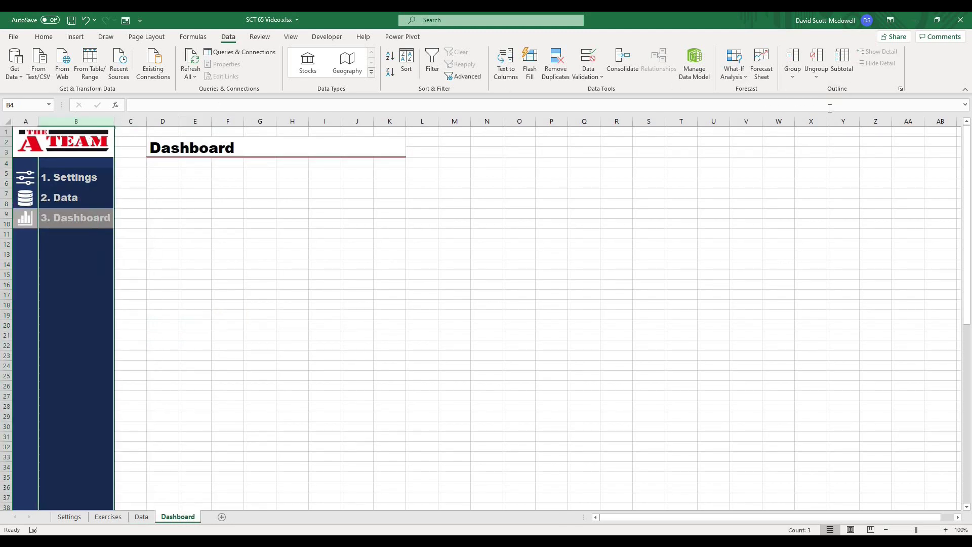
{"action": "left_click", "coordinate": [792, 61]}
- Collapse and expand the column B group on the Settings sheet several times to test the sidebar, leaving it expanded
{"action": "left_click", "coordinate": [70, 517]}
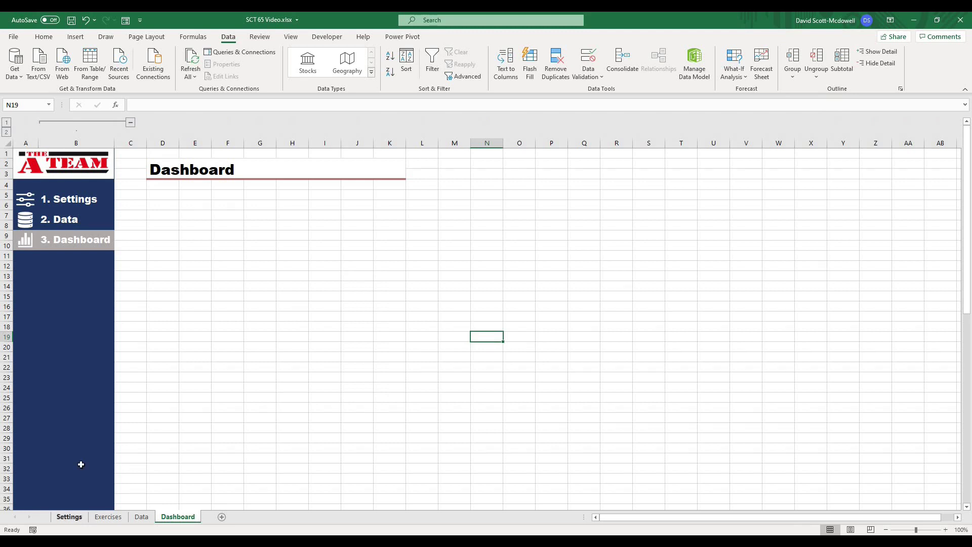
{"action": "left_click", "coordinate": [130, 123]}
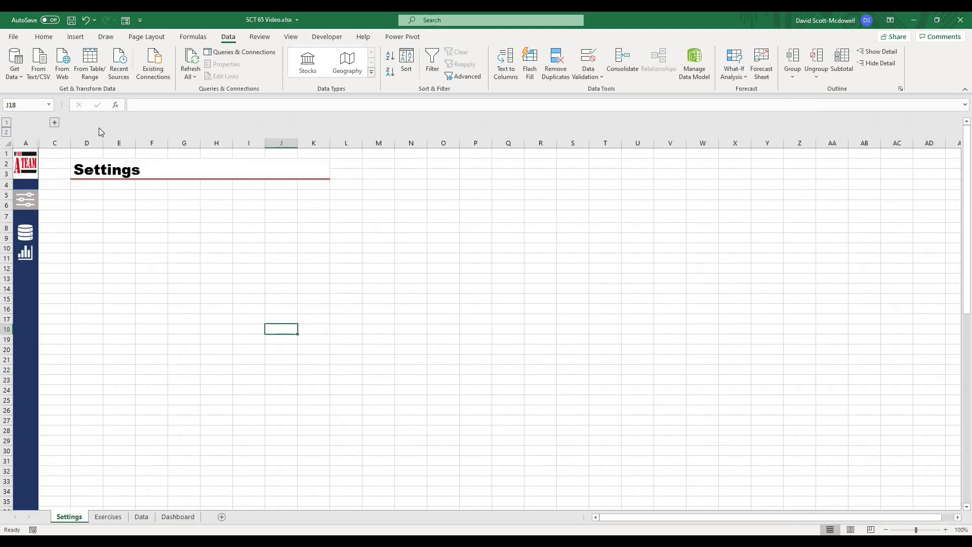
{"action": "left_click", "coordinate": [54, 123]}
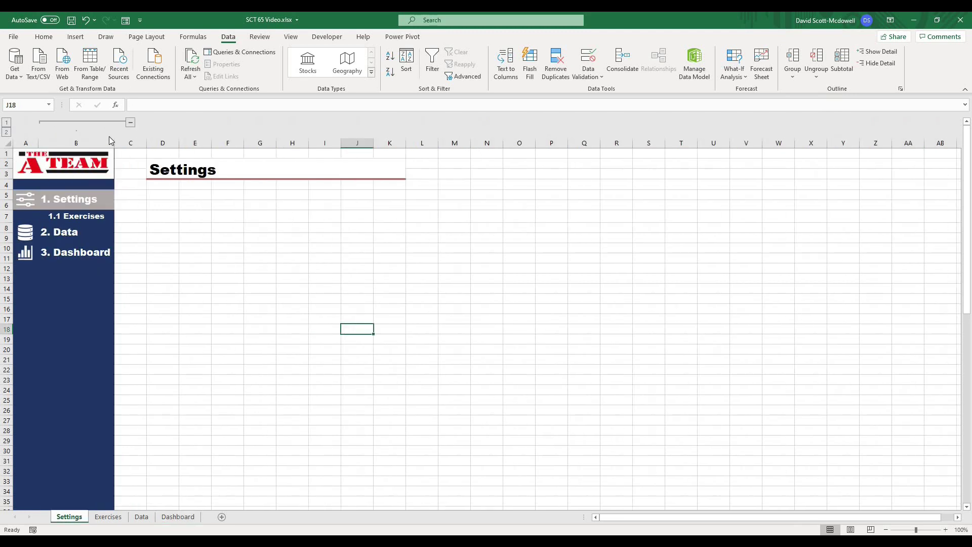
{"action": "left_click", "coordinate": [130, 122]}
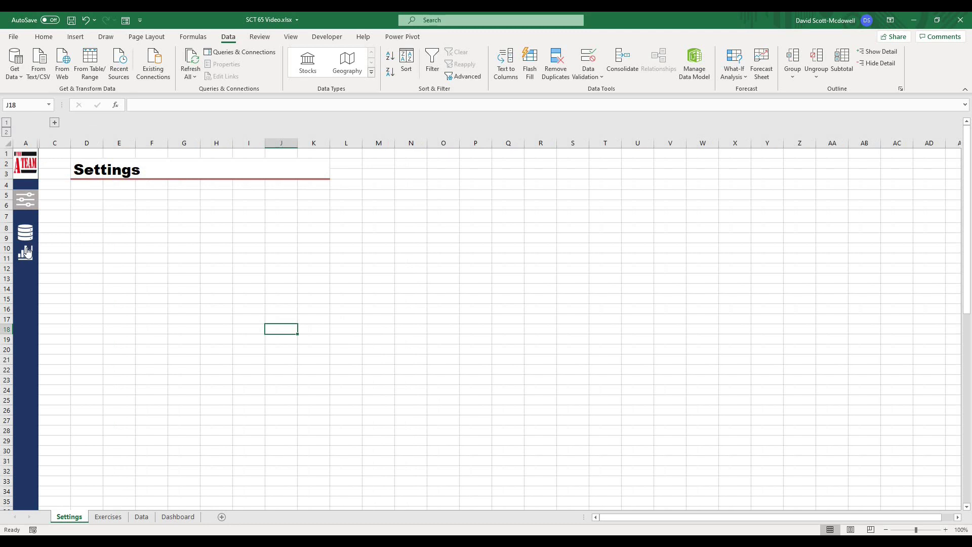
{"action": "left_click", "coordinate": [54, 122]}
{"action": "left_click", "coordinate": [130, 123]}
{"action": "left_click", "coordinate": [55, 123]}
{"action": "left_click", "coordinate": [76, 123]}
{"action": "left_click", "coordinate": [55, 122]}
{"action": "left_click", "coordinate": [48, 286]}
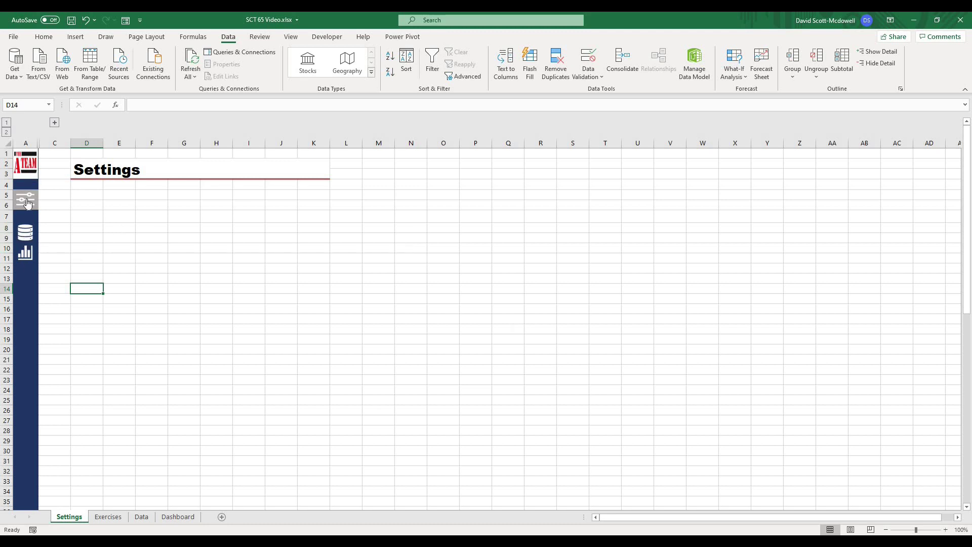
{"action": "left_click", "coordinate": [55, 123]}
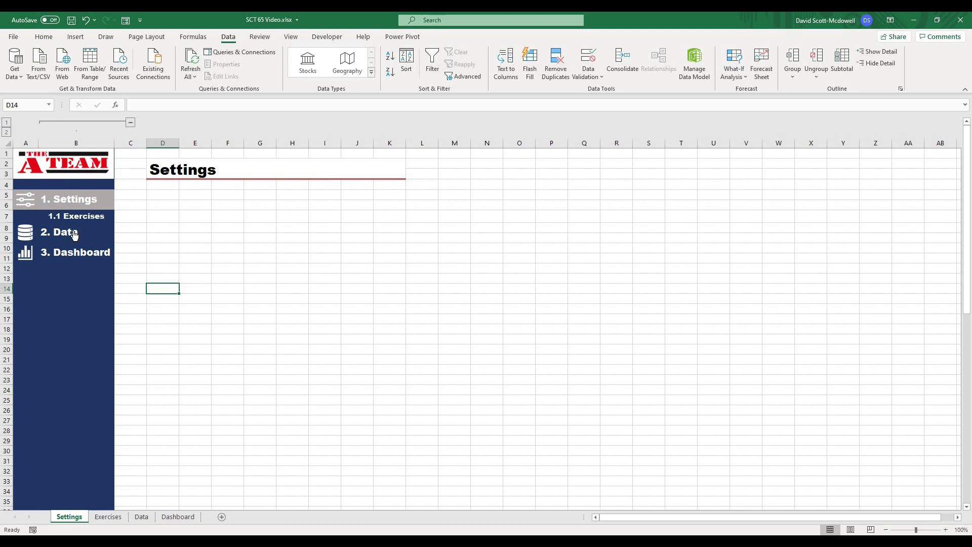
{"action": "left_click", "coordinate": [257, 298]}
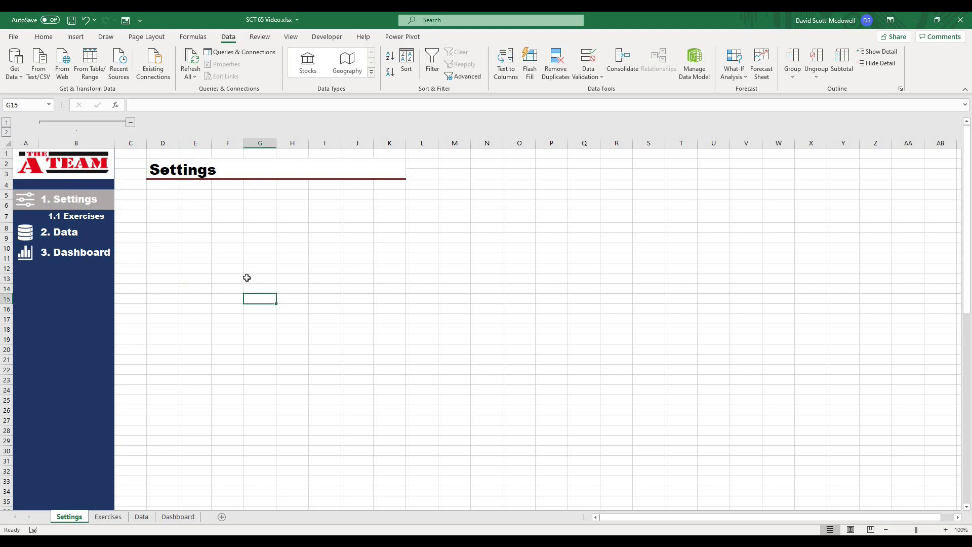
{"action": "left_click", "coordinate": [237, 277]}
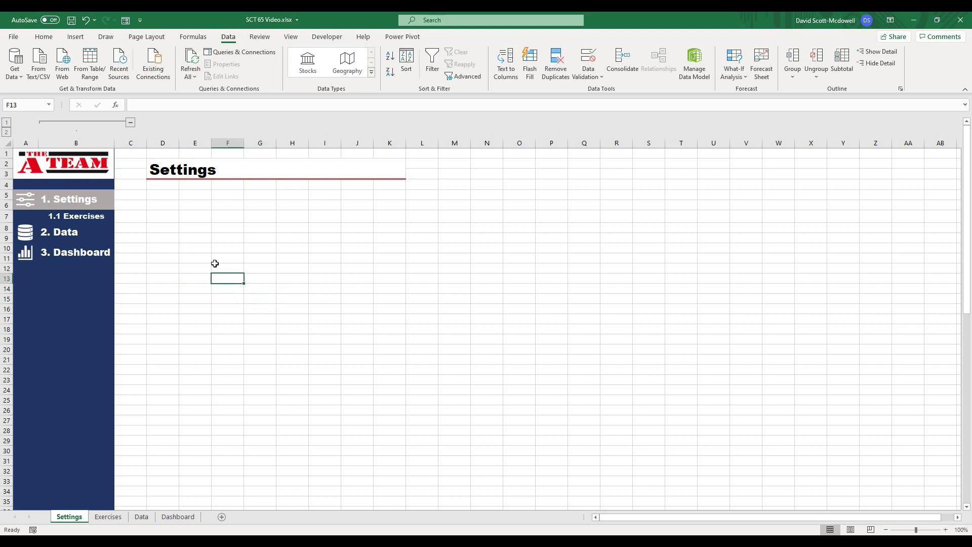
{"action": "left_click", "coordinate": [196, 296]}
- Check the column grouping on the Exercises, Data and Dashboard sheets, clear the column selection, and return to Settings
{"action": "left_click", "coordinate": [107, 517]}
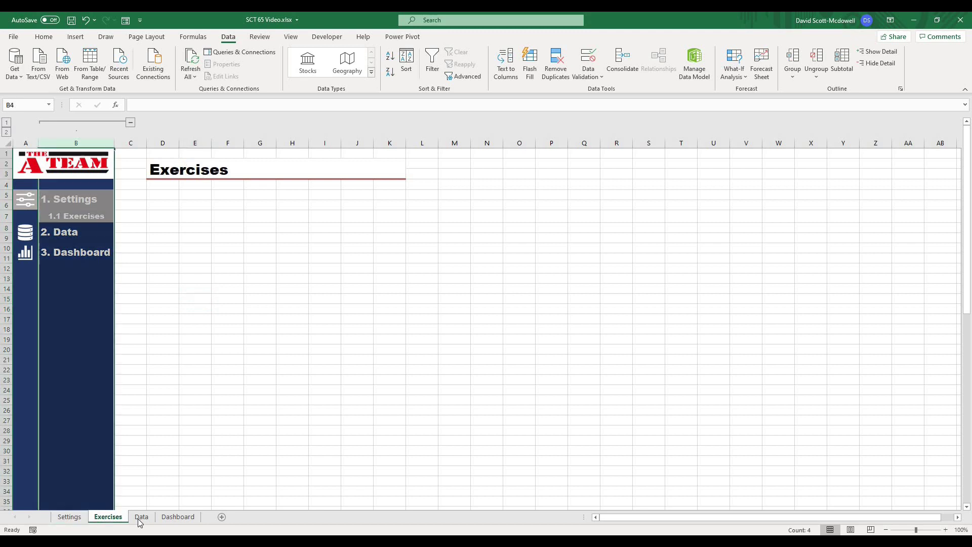
{"action": "left_click", "coordinate": [141, 516]}
{"action": "left_click", "coordinate": [178, 517]}
{"action": "left_click", "coordinate": [108, 517]}
{"action": "left_click", "coordinate": [228, 398]}
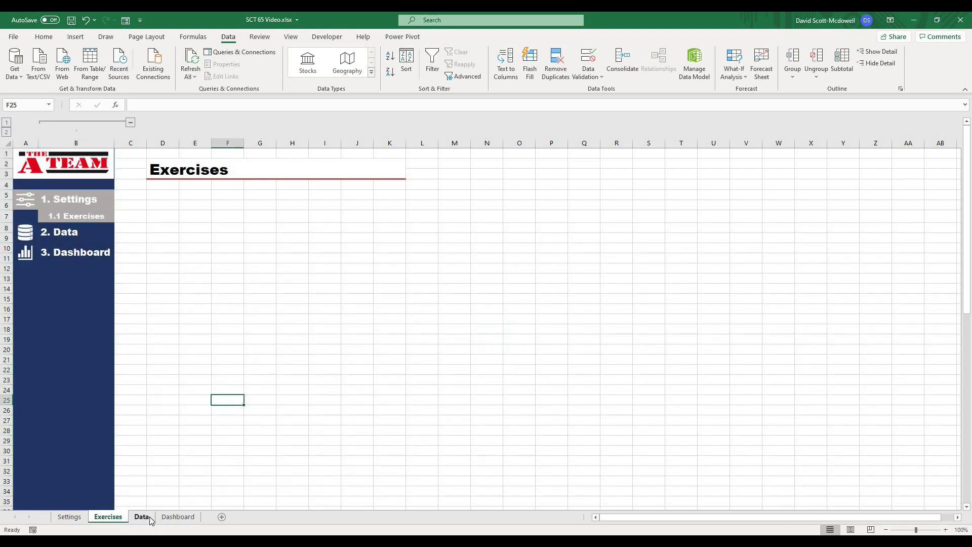
{"action": "left_click", "coordinate": [178, 516]}
{"action": "key", "text": "ctrl+Page_Up"}
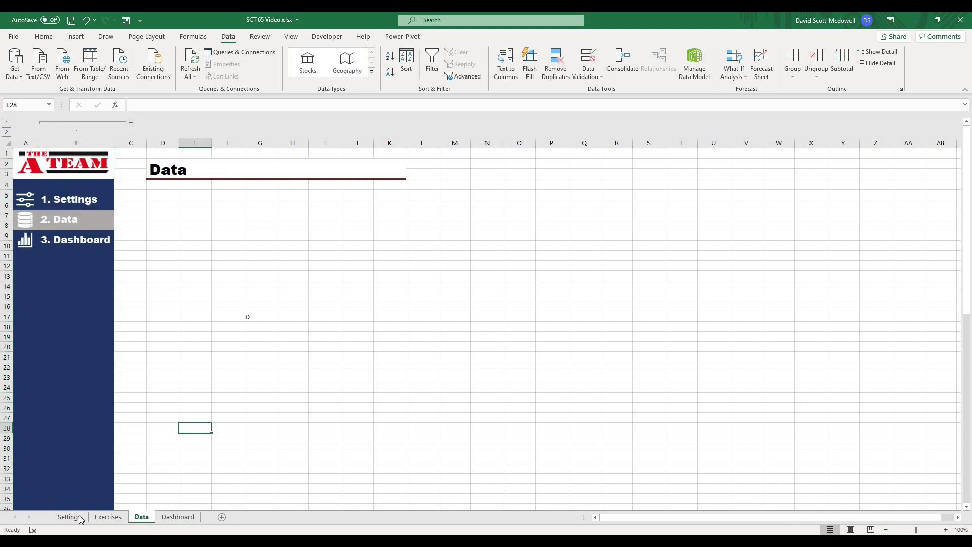
{"action": "key", "text": "ctrl+Page_Up"}
{"action": "key", "text": "ctrl+Page_Up"}
{"action": "left_click", "coordinate": [257, 365]}
{"action": "left_click", "coordinate": [195, 470]}
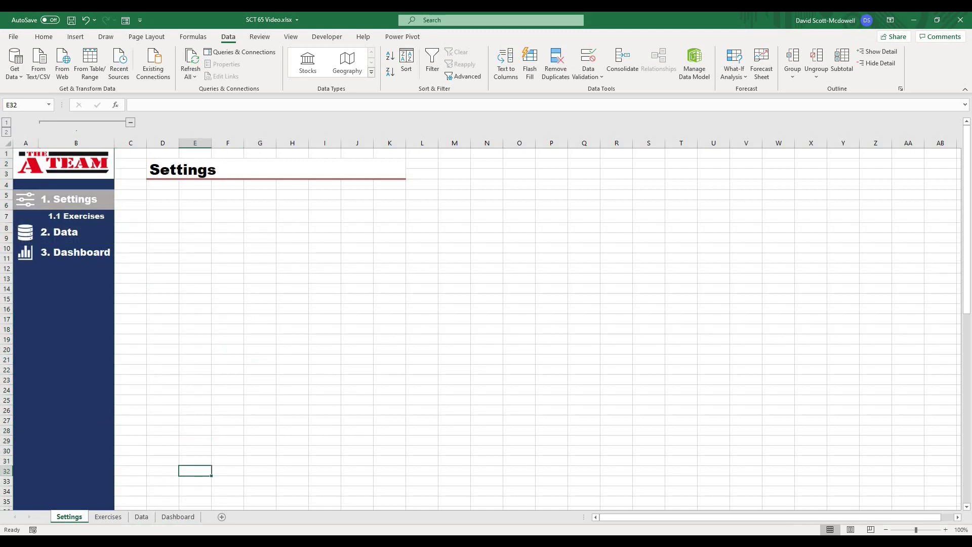
- Select the Settings, Exercises, Data and Dashboard sheets together and hide their gridlines and row and column headings
{"action": "left_click", "coordinate": [105, 519], "text": "ctrl"}
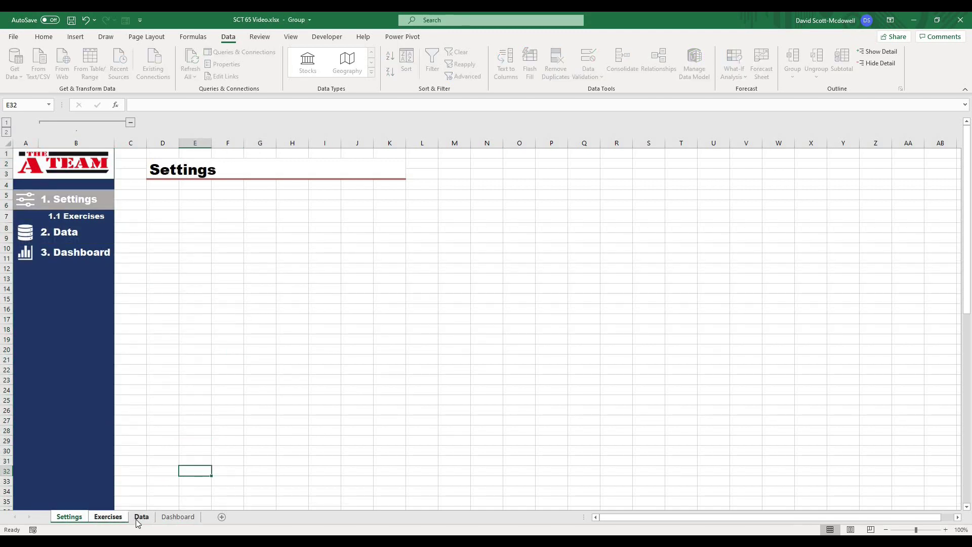
{"action": "left_click", "coordinate": [140, 518], "text": "ctrl"}
{"action": "left_click", "coordinate": [183, 521], "text": "ctrl"}
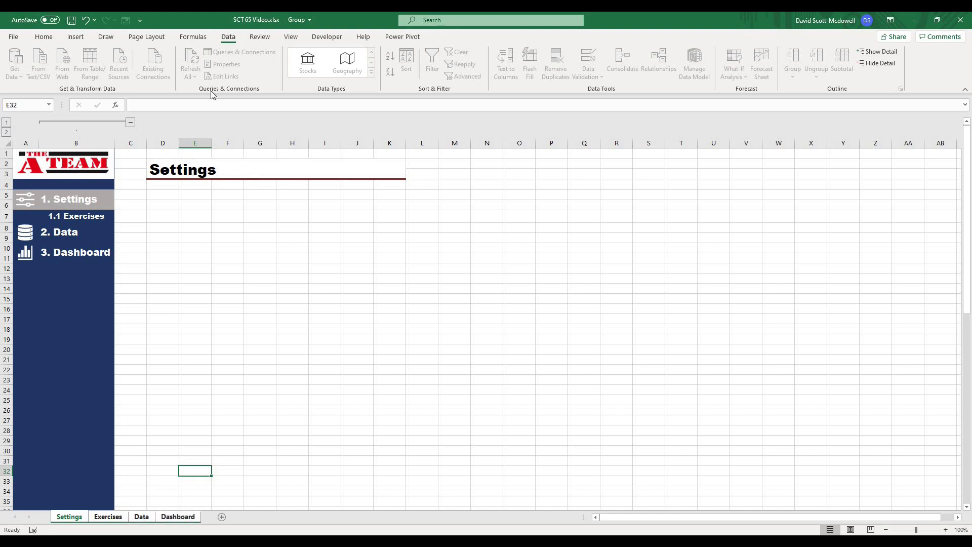
{"action": "left_click", "coordinate": [291, 36]}
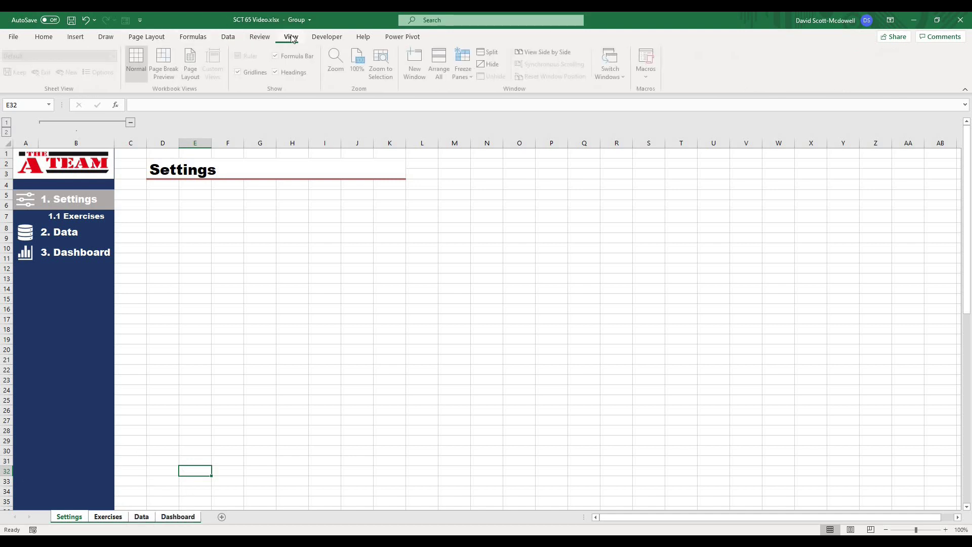
{"action": "left_click", "coordinate": [256, 75]}
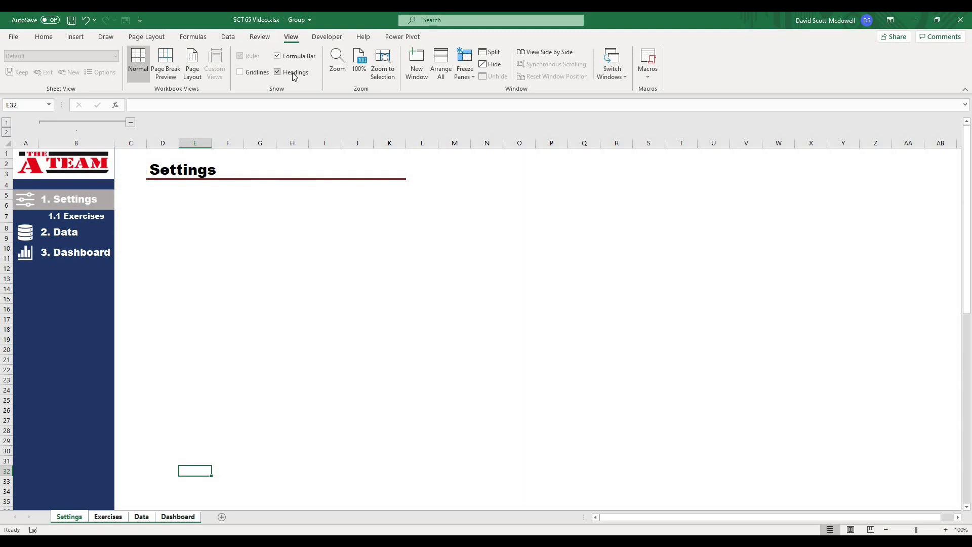
{"action": "left_click", "coordinate": [278, 72]}
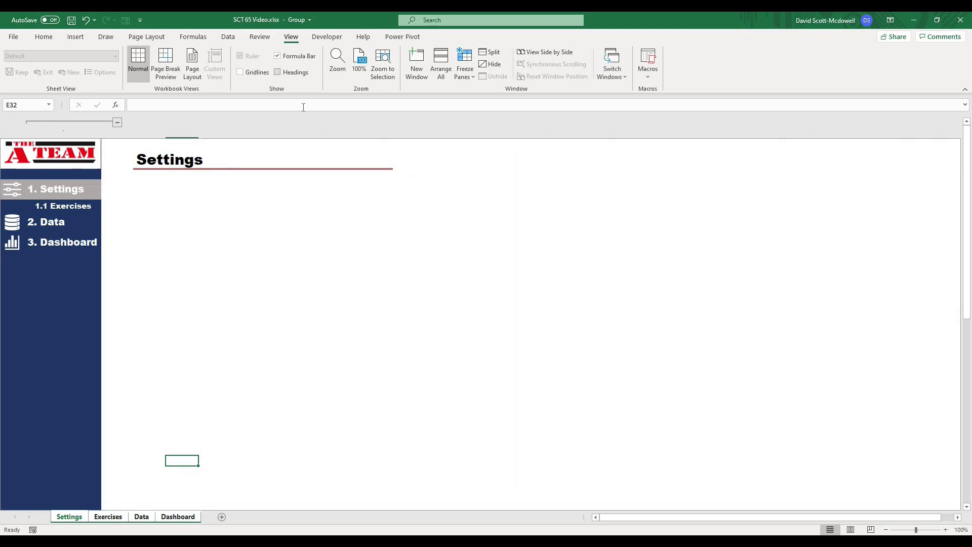
{"action": "left_click", "coordinate": [233, 228]}
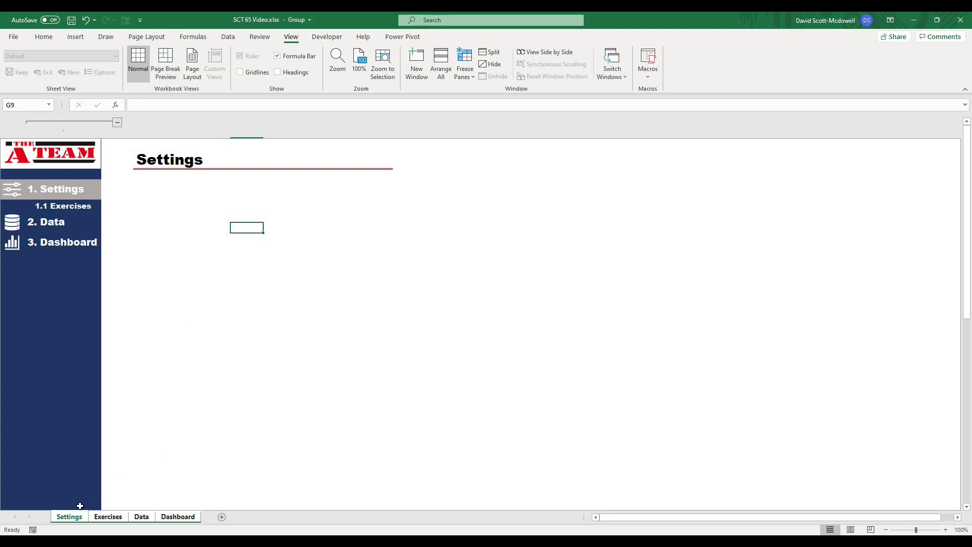
- Ungroup the sheets and check the cleaned-up view on Data and Dashboard, finishing on Settings
{"action": "left_click", "coordinate": [142, 516]}
{"action": "left_click", "coordinate": [177, 516]}
{"action": "left_click", "coordinate": [75, 515]}
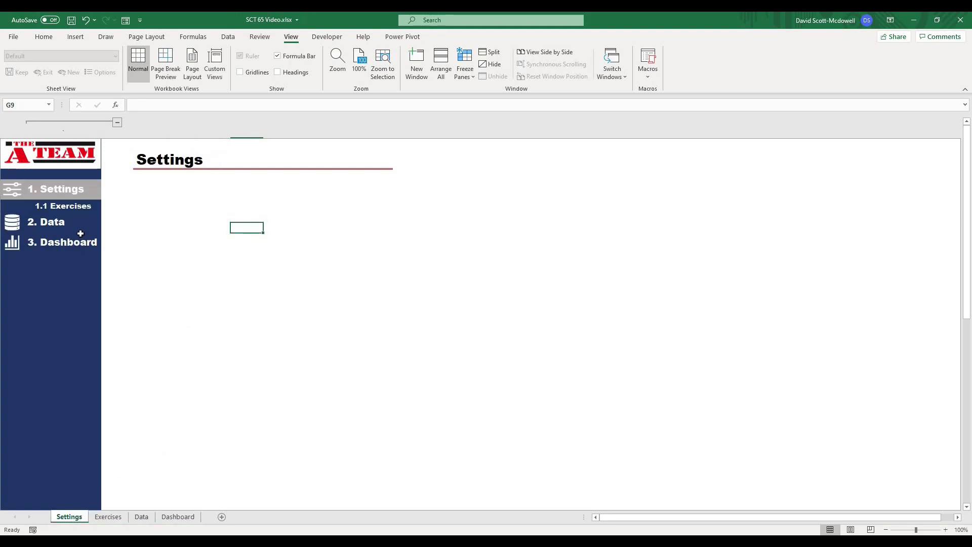
- Test the sidebar links between Settings, Exercises, Data and Dashboard in the cleaned-up view, finishing on Exercises
{"action": "left_click", "coordinate": [61, 223]}
{"action": "left_click", "coordinate": [56, 230]}
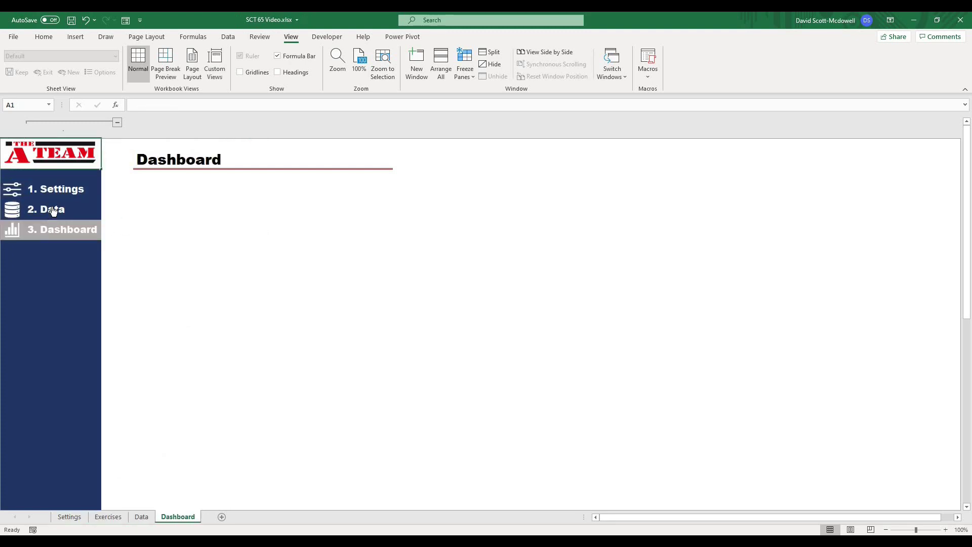
{"action": "left_click", "coordinate": [53, 210]}
{"action": "left_click", "coordinate": [56, 189]}
{"action": "left_click", "coordinate": [63, 207]}
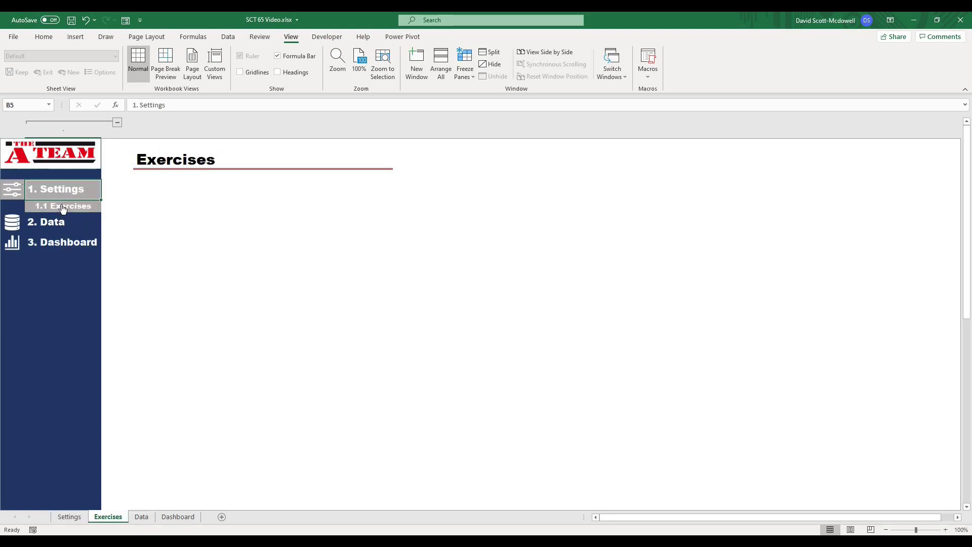
{"action": "left_click", "coordinate": [60, 197]}
{"action": "left_click", "coordinate": [59, 205]}
{"action": "left_click", "coordinate": [55, 223]}
{"action": "left_click", "coordinate": [54, 229]}
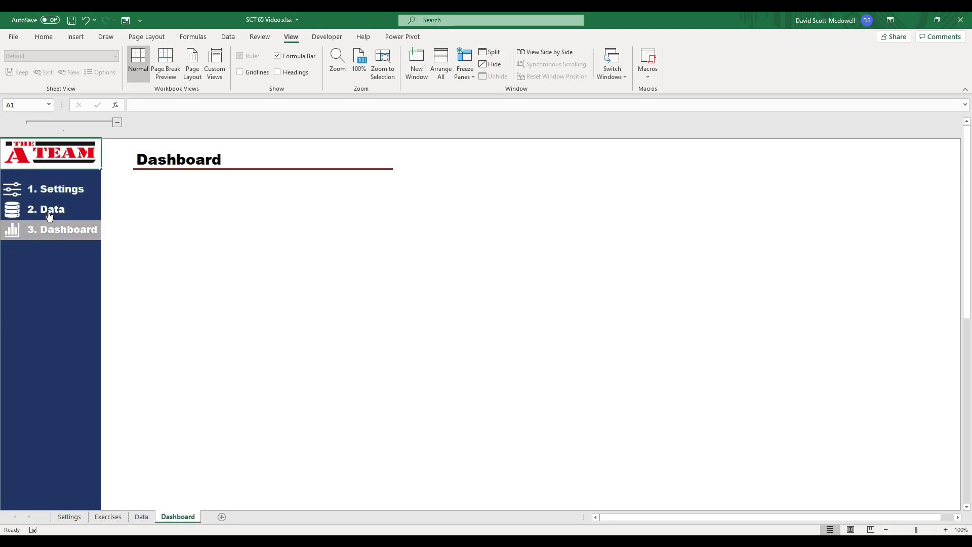
{"action": "left_click", "coordinate": [49, 216]}
{"action": "left_click", "coordinate": [71, 187]}
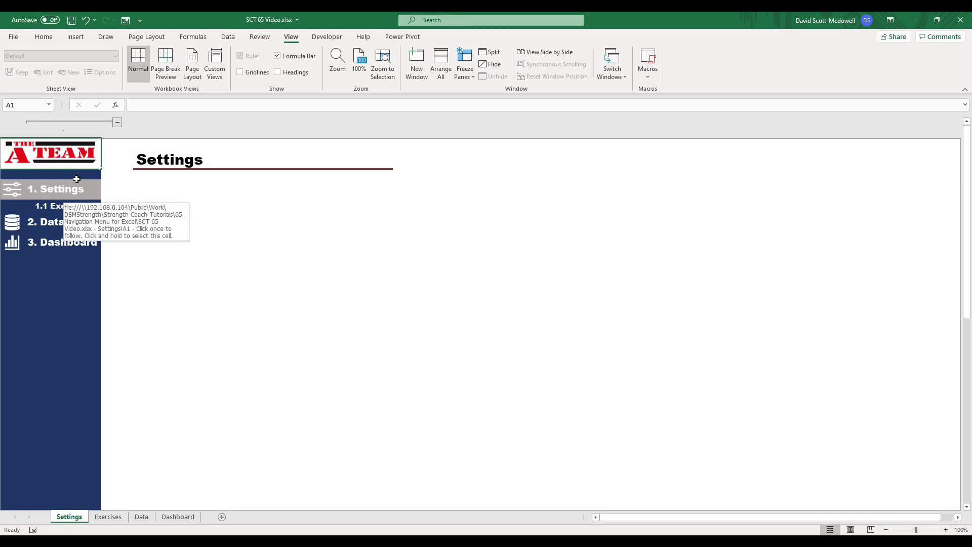
{"action": "left_click", "coordinate": [64, 206]}
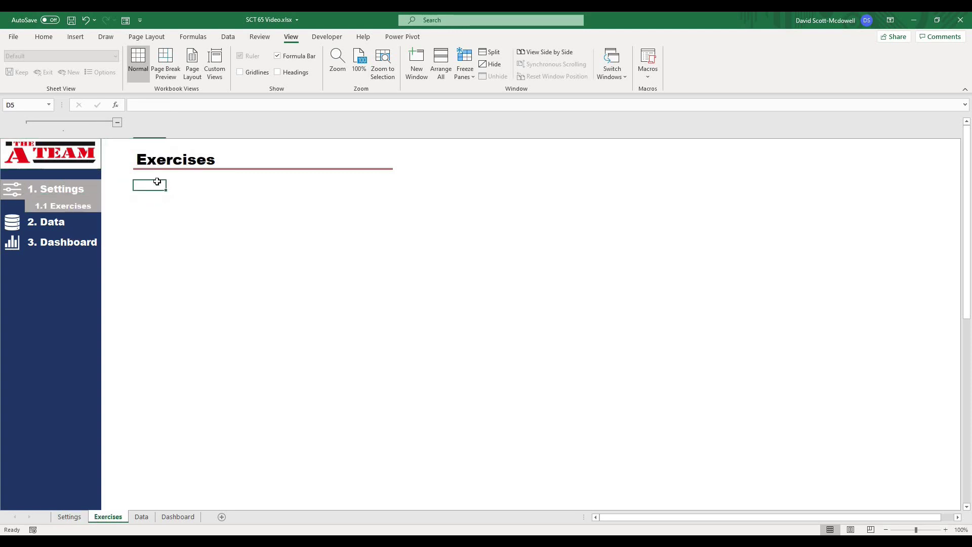
- Enter the sample note "type in your exercises here?" in cell D5 of the Exercises sheet and clear it again
{"action": "type", "text": "t"}
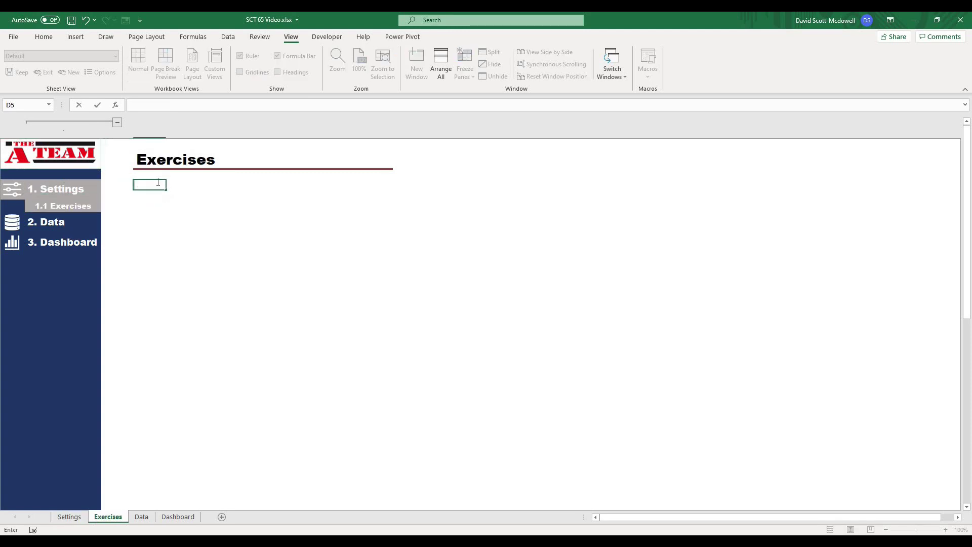
{"action": "type", "text": "ype in your exer"}
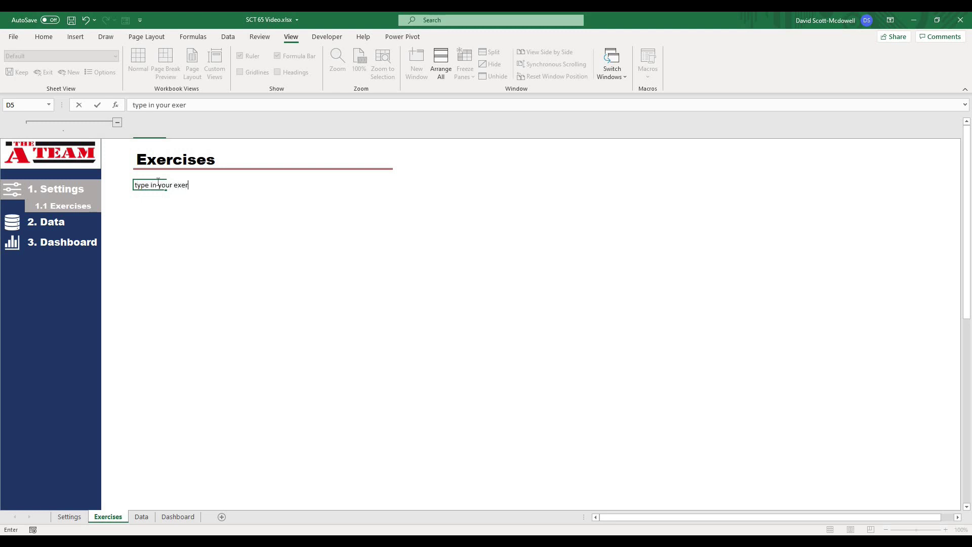
{"action": "type", "text": "cises here?"}
{"action": "left_click", "coordinate": [172, 212]}
{"action": "left_click", "coordinate": [146, 185]}
{"action": "key", "text": "Delete"}
{"action": "left_click", "coordinate": [207, 279]}
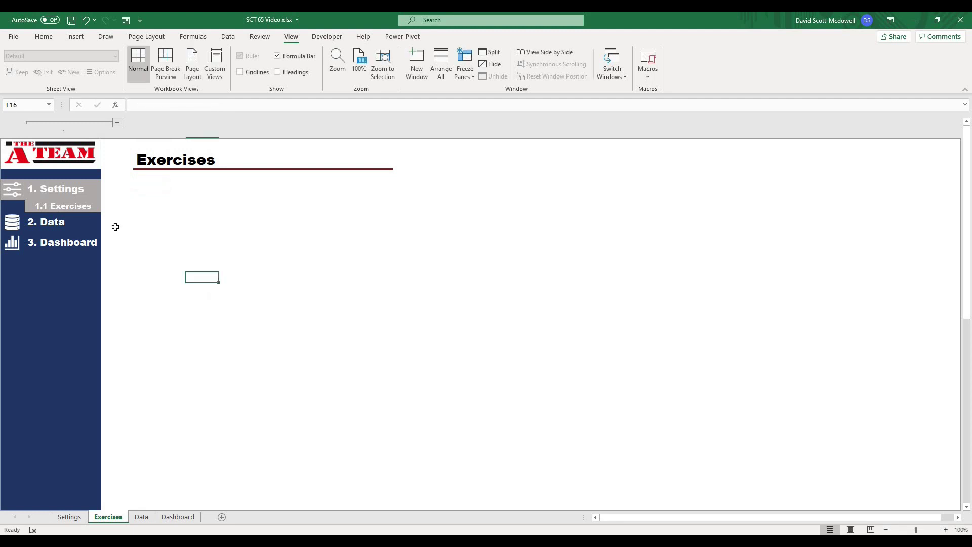
- Follow the sidebar links from Exercises to Data and Dashboard, and return to Settings
{"action": "left_click", "coordinate": [46, 222]}
{"action": "left_click", "coordinate": [52, 230]}
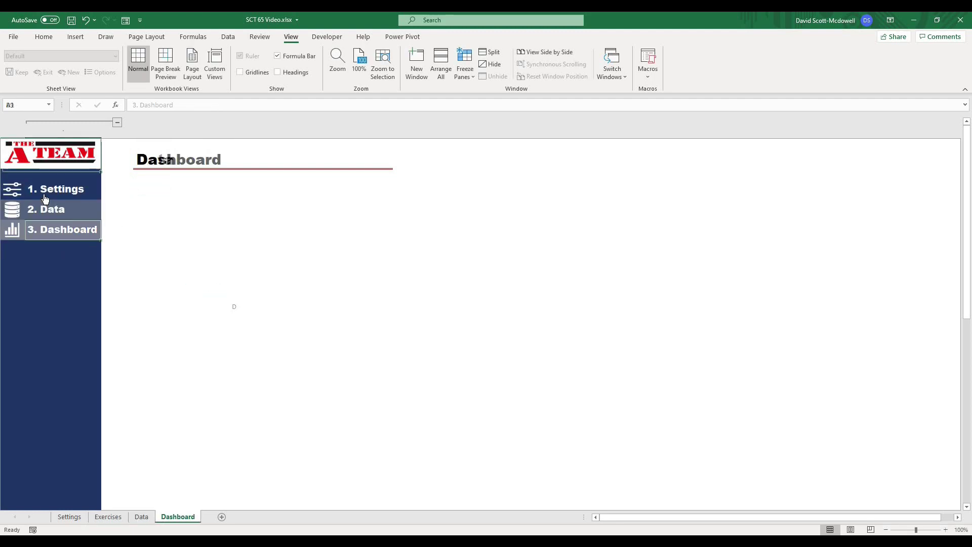
{"action": "left_click", "coordinate": [45, 197]}
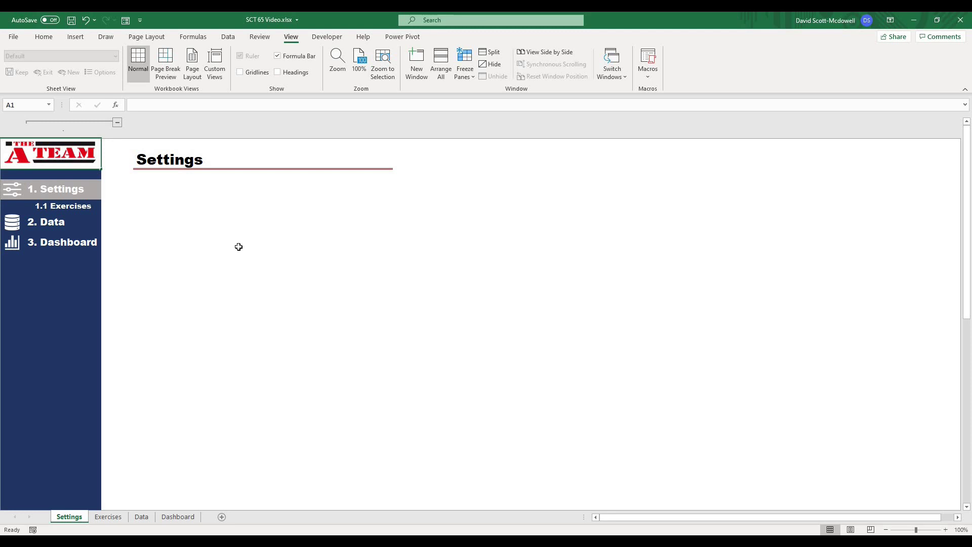
- Auto-hide the ribbon and check the remaining screen elements on the Settings sheet
{"action": "left_click", "coordinate": [890, 21]}
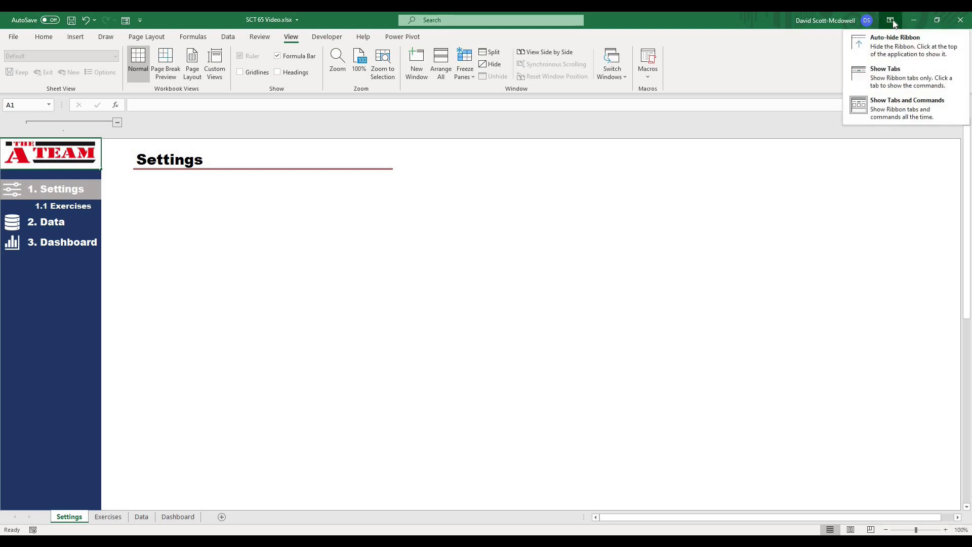
{"action": "left_click", "coordinate": [885, 47]}
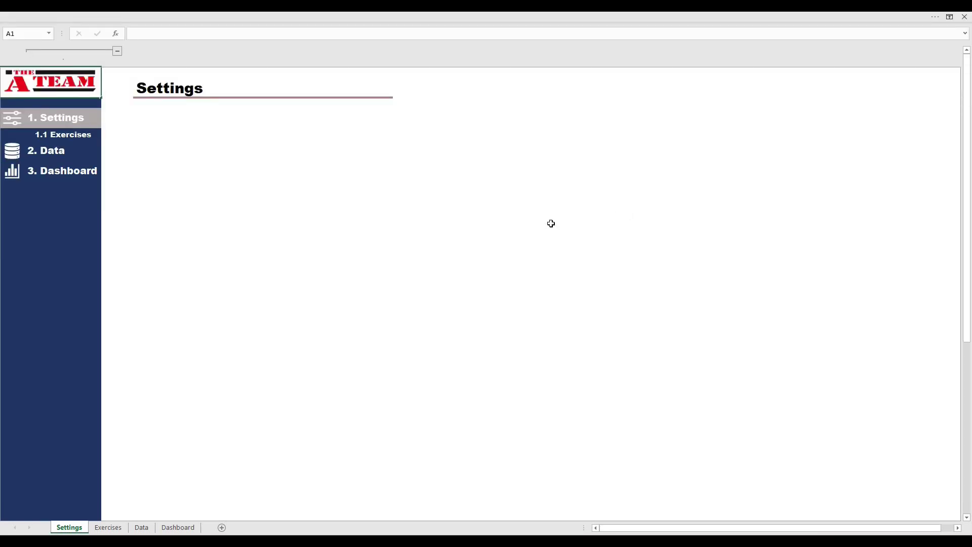
{"action": "left_click", "coordinate": [547, 229]}
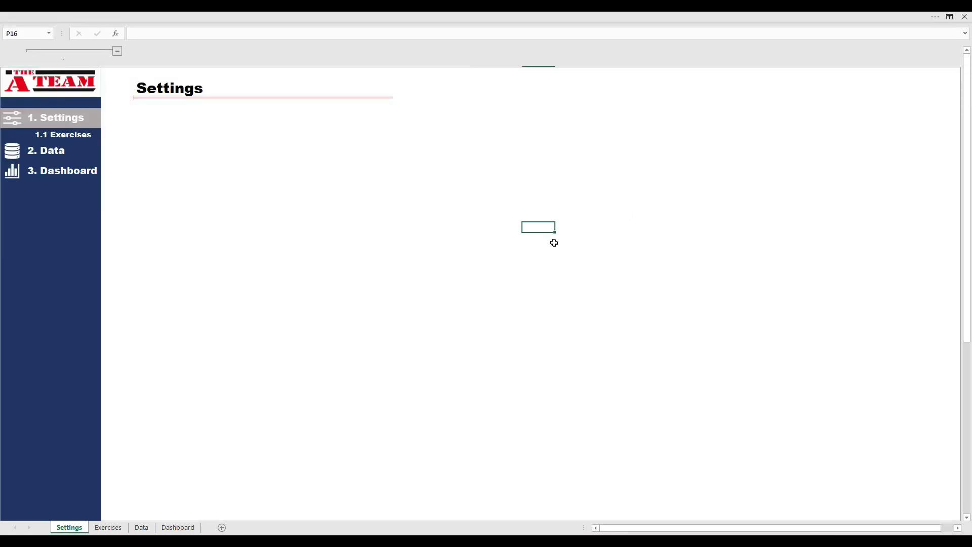
{"action": "left_click", "coordinate": [950, 17]}
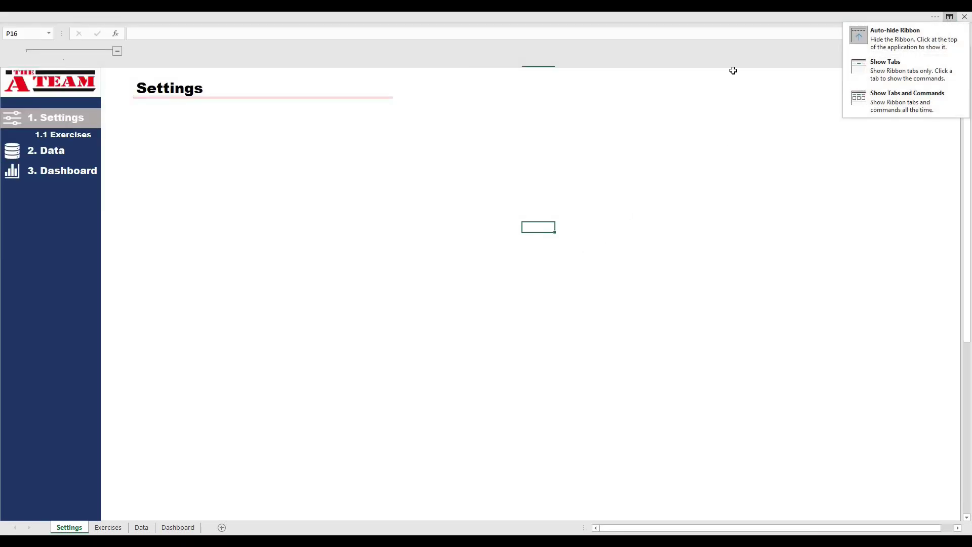
{"action": "left_click", "coordinate": [719, 50]}
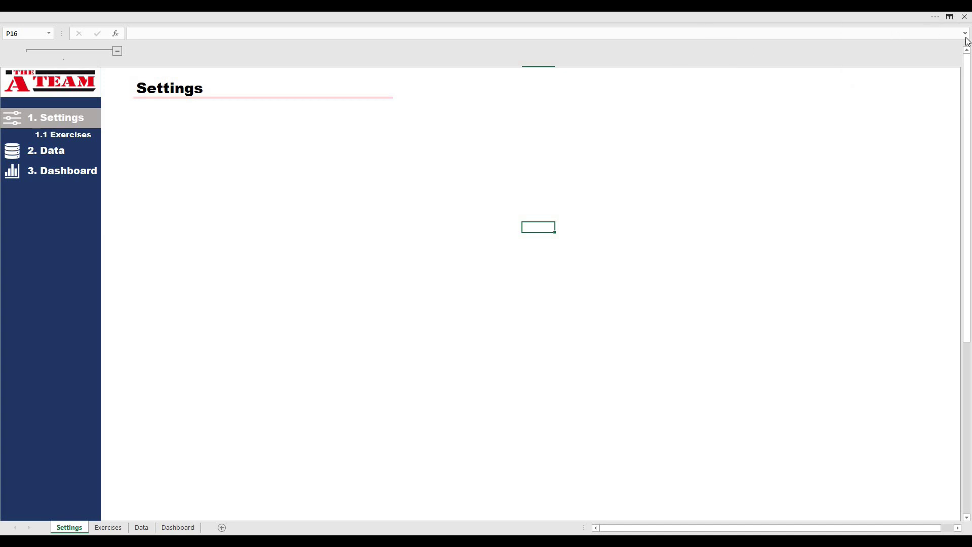
{"action": "left_click", "coordinate": [340, 165]}
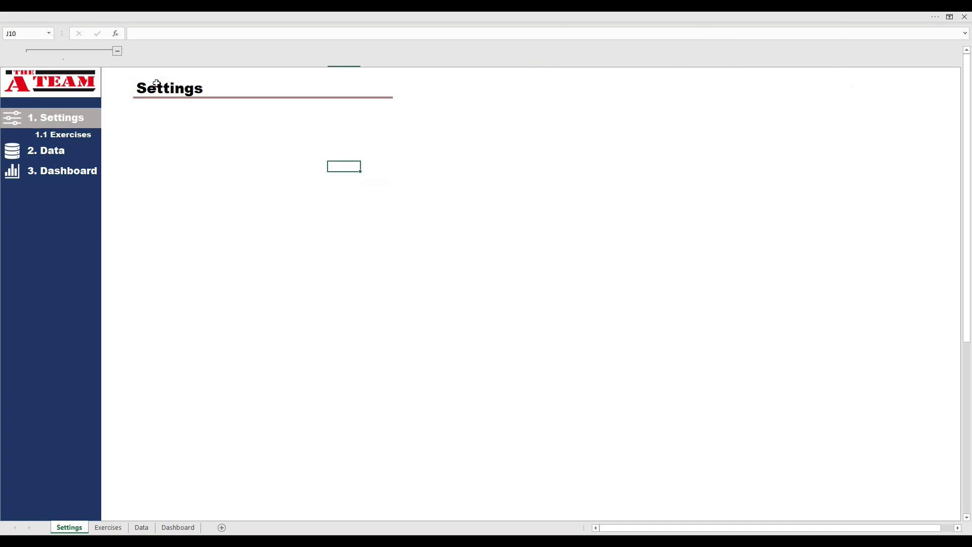
- Test the sidebar links to the other sheets with the ribbon hidden, finishing on Settings
{"action": "left_click", "coordinate": [51, 155]}
{"action": "left_click", "coordinate": [52, 162]}
{"action": "left_click", "coordinate": [53, 144]}
{"action": "left_click", "coordinate": [50, 117]}
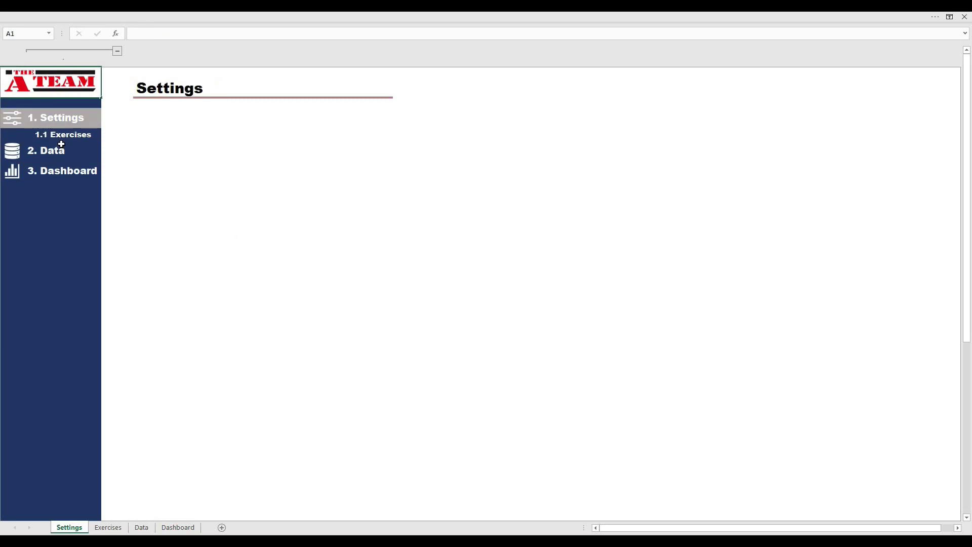
{"action": "left_click", "coordinate": [54, 152]}
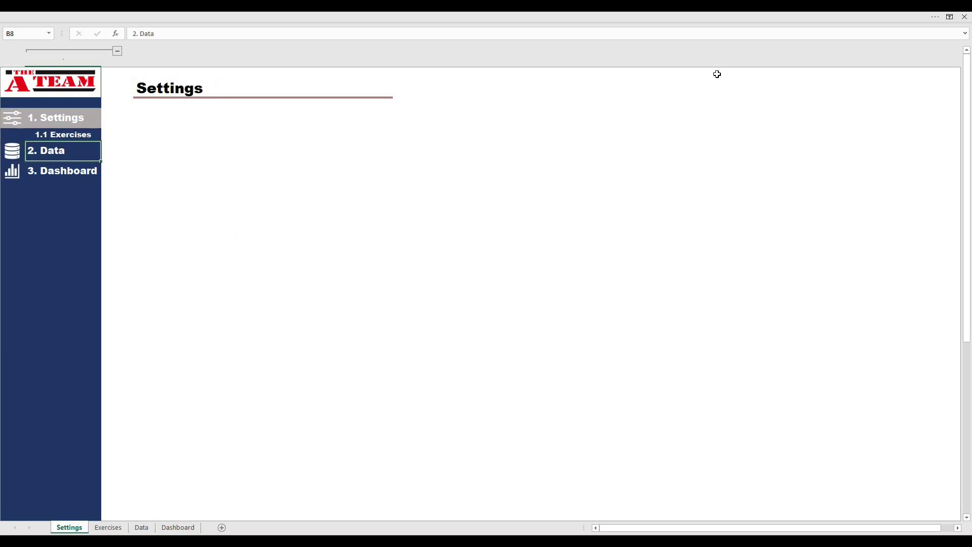
- Bring back the full ribbon and hide the formula bar
{"action": "left_click", "coordinate": [949, 17]}
{"action": "left_click", "coordinate": [422, 99]}
{"action": "key", "text": "ctrl+shift+F1"}
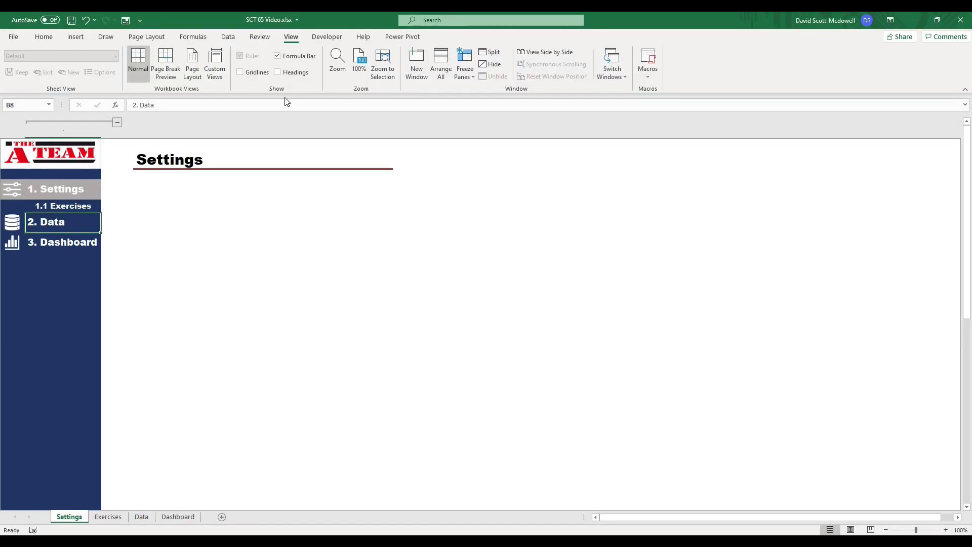
{"action": "left_click", "coordinate": [288, 57]}
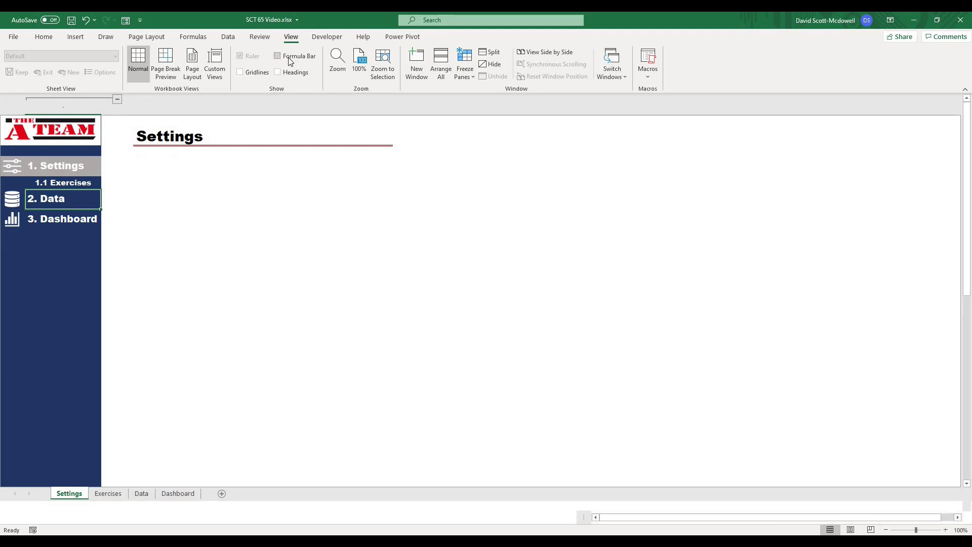
- Set the ribbon to auto-hide and select an empty cell on the Settings sheet
{"action": "left_click", "coordinate": [890, 20]}
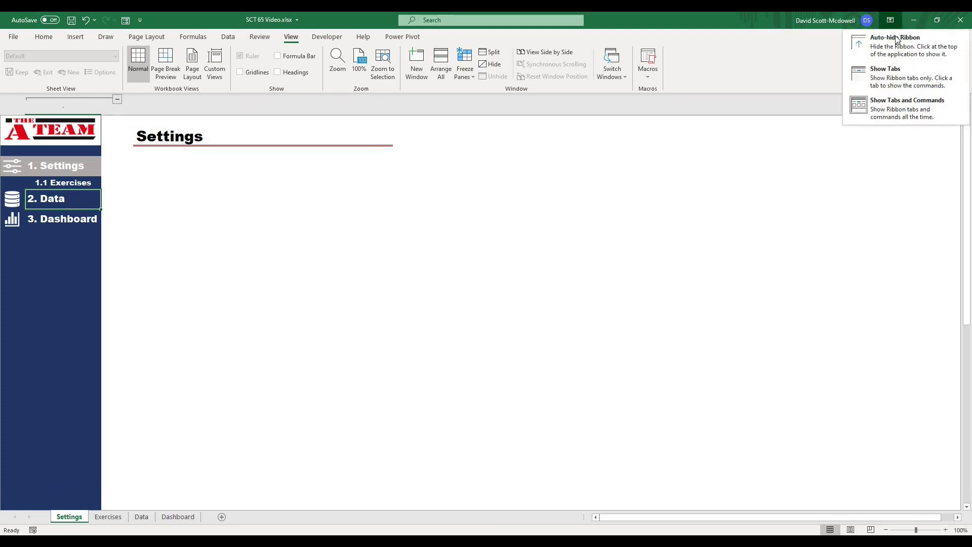
{"action": "left_click", "coordinate": [916, 39]}
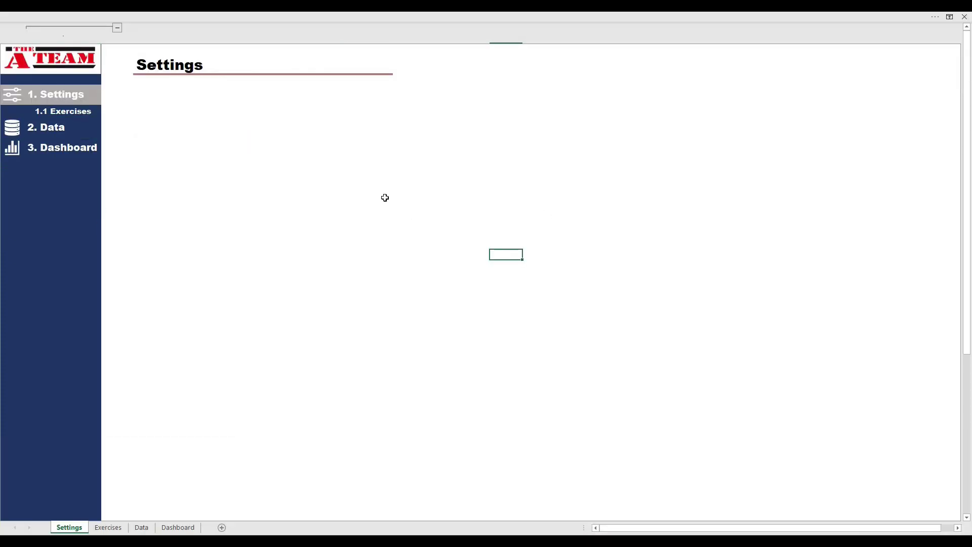
{"action": "left_click", "coordinate": [330, 223]}
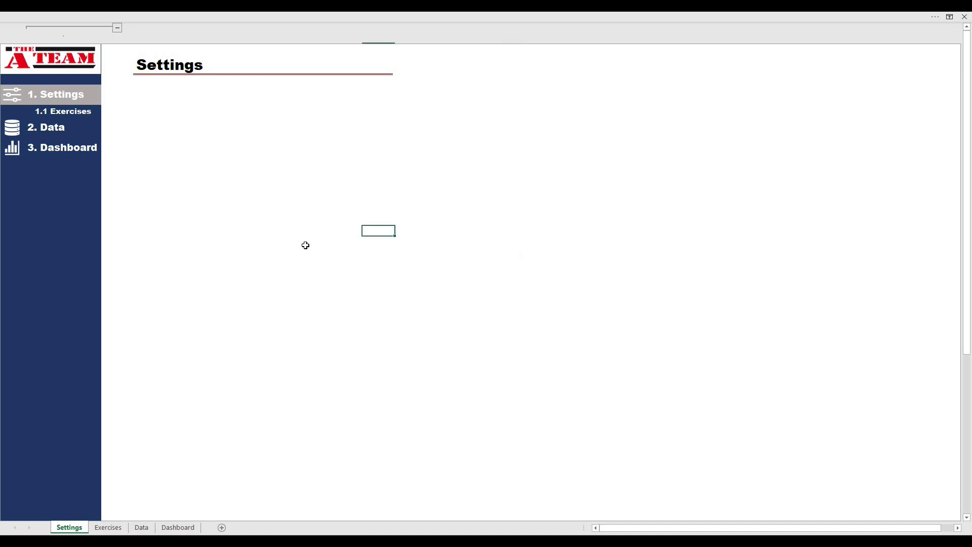
- Test the sidebar links between Settings, Data and Dashboard without the ribbon and formula bar, finishing on Settings
{"action": "left_click", "coordinate": [53, 134]}
{"action": "left_click", "coordinate": [57, 140]}
{"action": "left_click", "coordinate": [56, 113]}
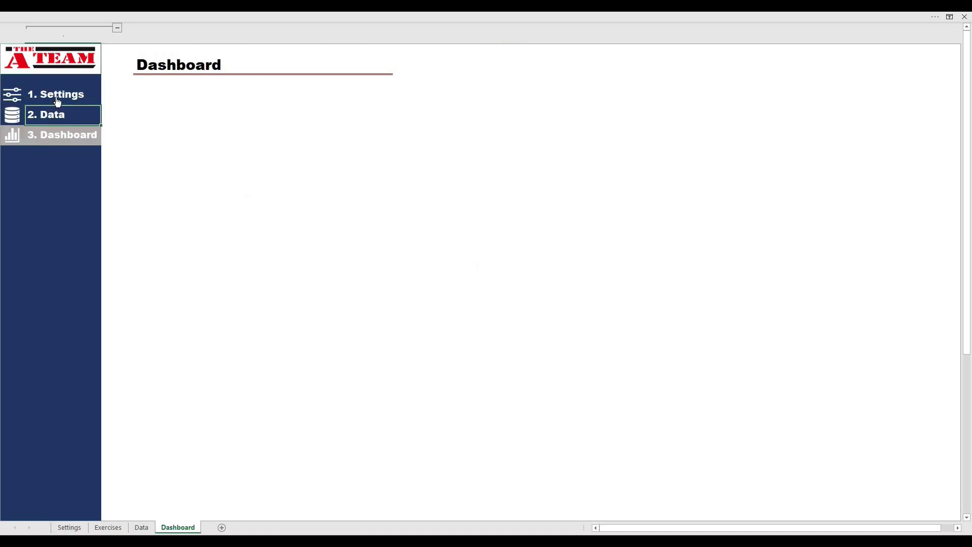
{"action": "left_click", "coordinate": [57, 101]}
{"action": "left_click", "coordinate": [61, 130]}
{"action": "left_click", "coordinate": [87, 144]}
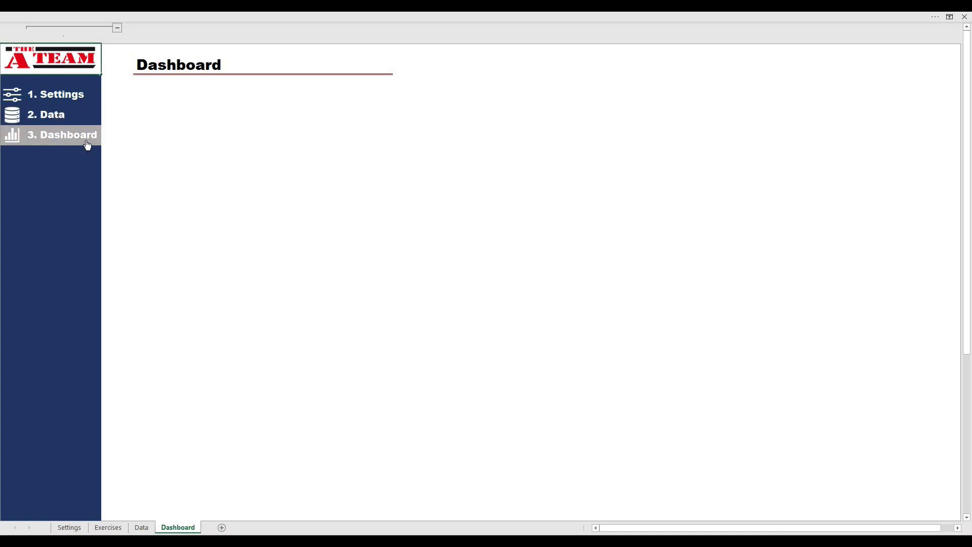
{"action": "left_click", "coordinate": [53, 101]}
{"action": "left_click", "coordinate": [50, 126]}
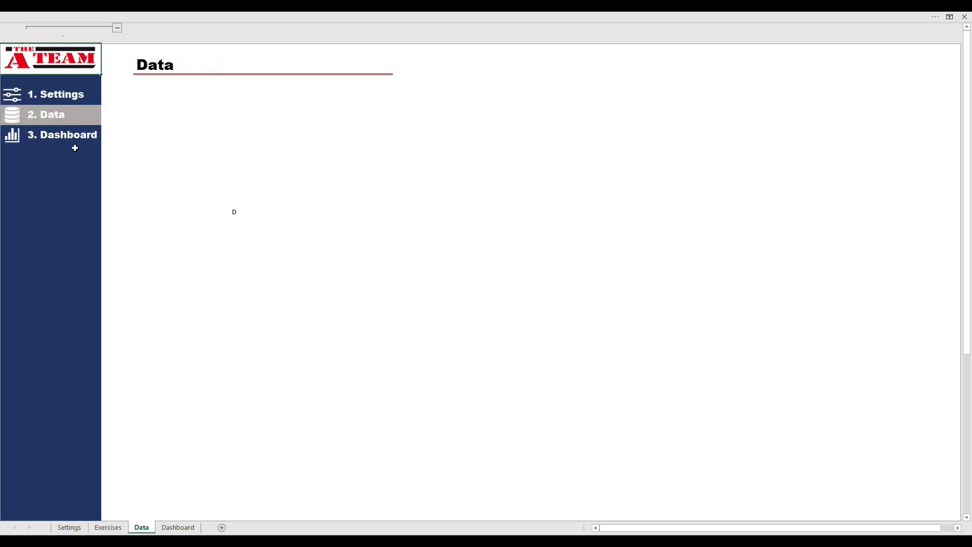
{"action": "left_click", "coordinate": [61, 134]}
{"action": "left_click", "coordinate": [50, 114]}
{"action": "left_click", "coordinate": [52, 104]}
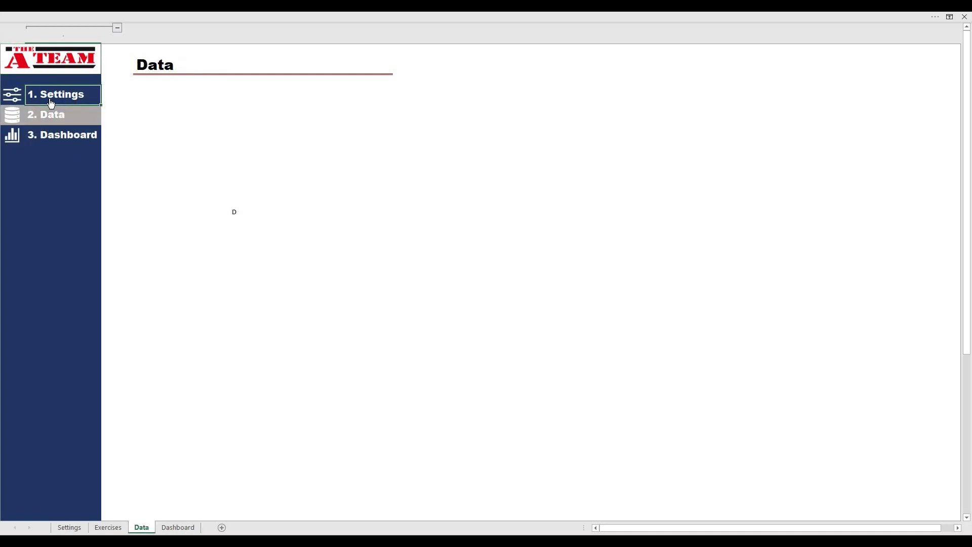
{"action": "left_click", "coordinate": [51, 103]}
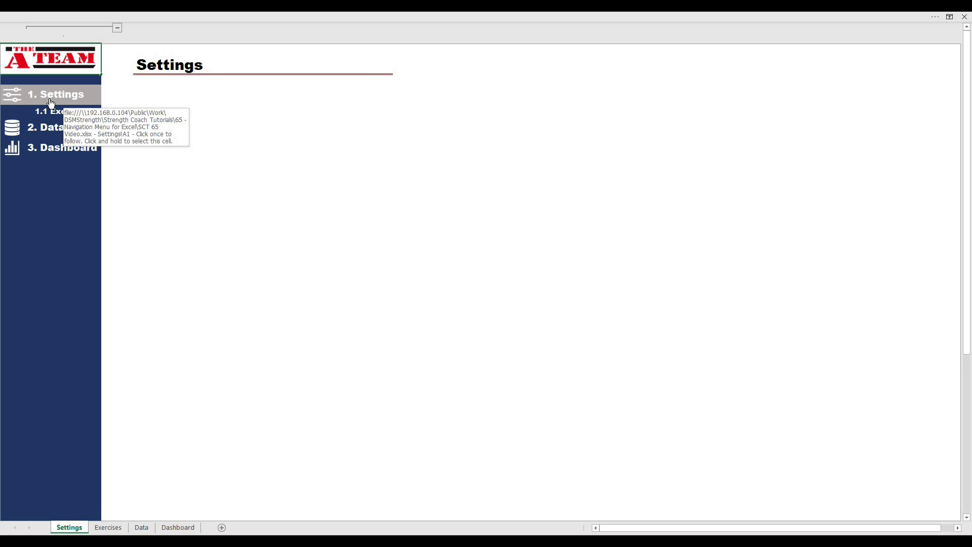
- Go through the sheets without the sidebar links for comparison, returning via Exercises to an empty cell on Settings
{"action": "key", "text": "ctrl+Page_Down"}
{"action": "key", "text": "ctrl+Page_Down"}
{"action": "key", "text": "ctrl+Page_Down"}
{"action": "left_click", "coordinate": [114, 530]}
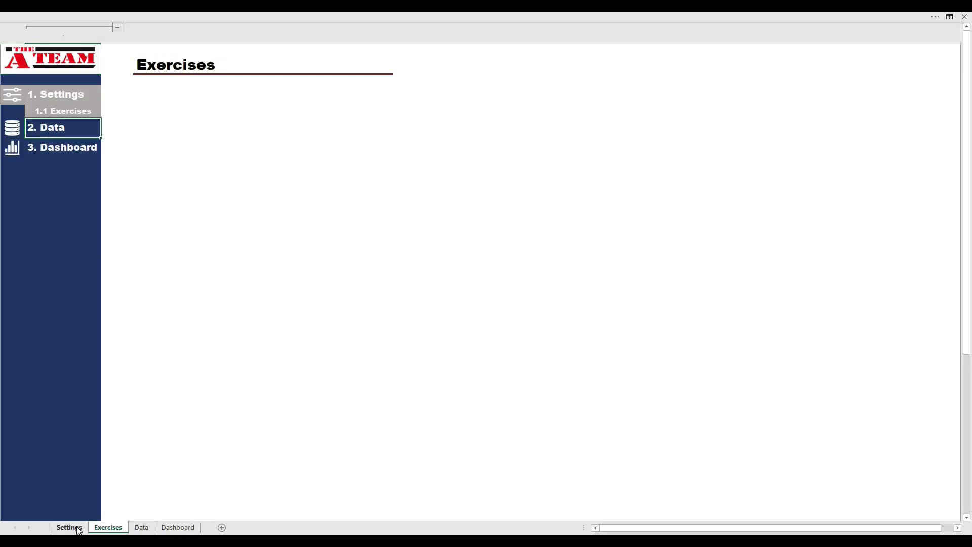
{"action": "key", "text": "ctrl+Page_Up"}
{"action": "left_click", "coordinate": [196, 204]}
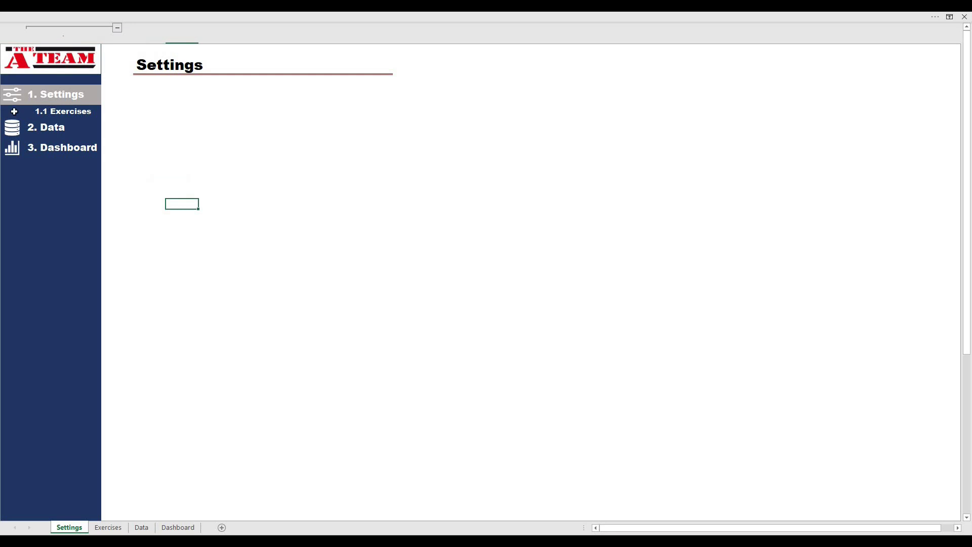
- Follow the sidebar links to Exercises, Data and Dashboard, finishing on an empty Dashboard cell
{"action": "left_click", "coordinate": [73, 116]}
{"action": "left_click", "coordinate": [53, 130]}
{"action": "left_click", "coordinate": [81, 137]}
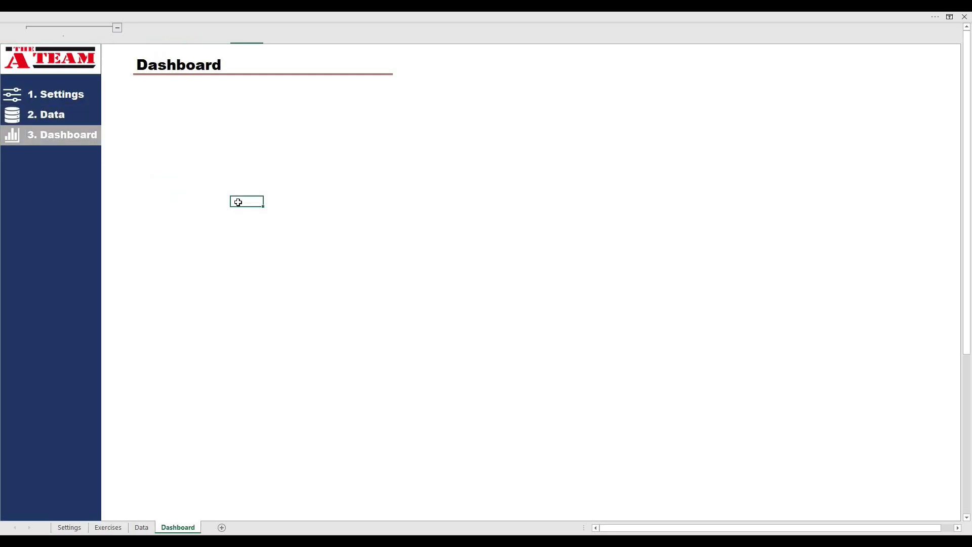
{"action": "left_click", "coordinate": [232, 162]}
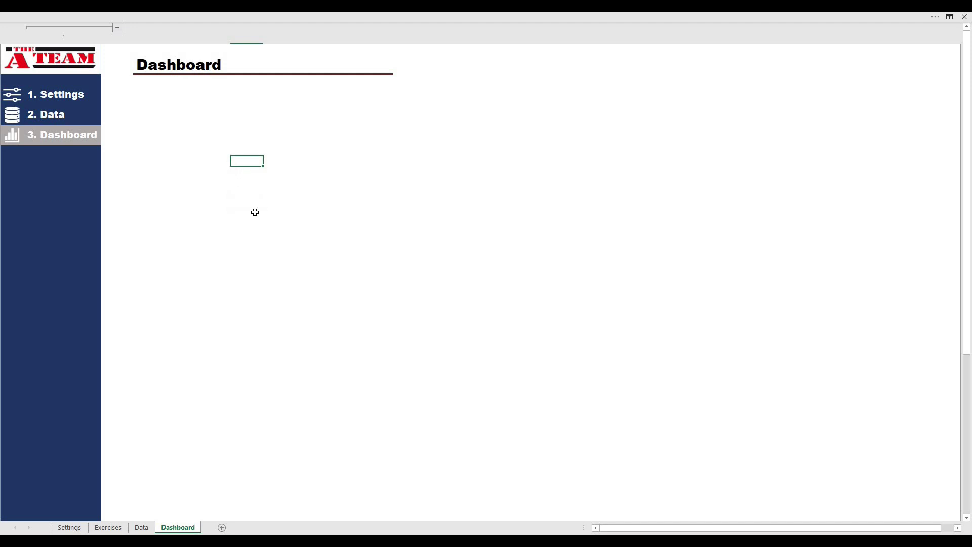